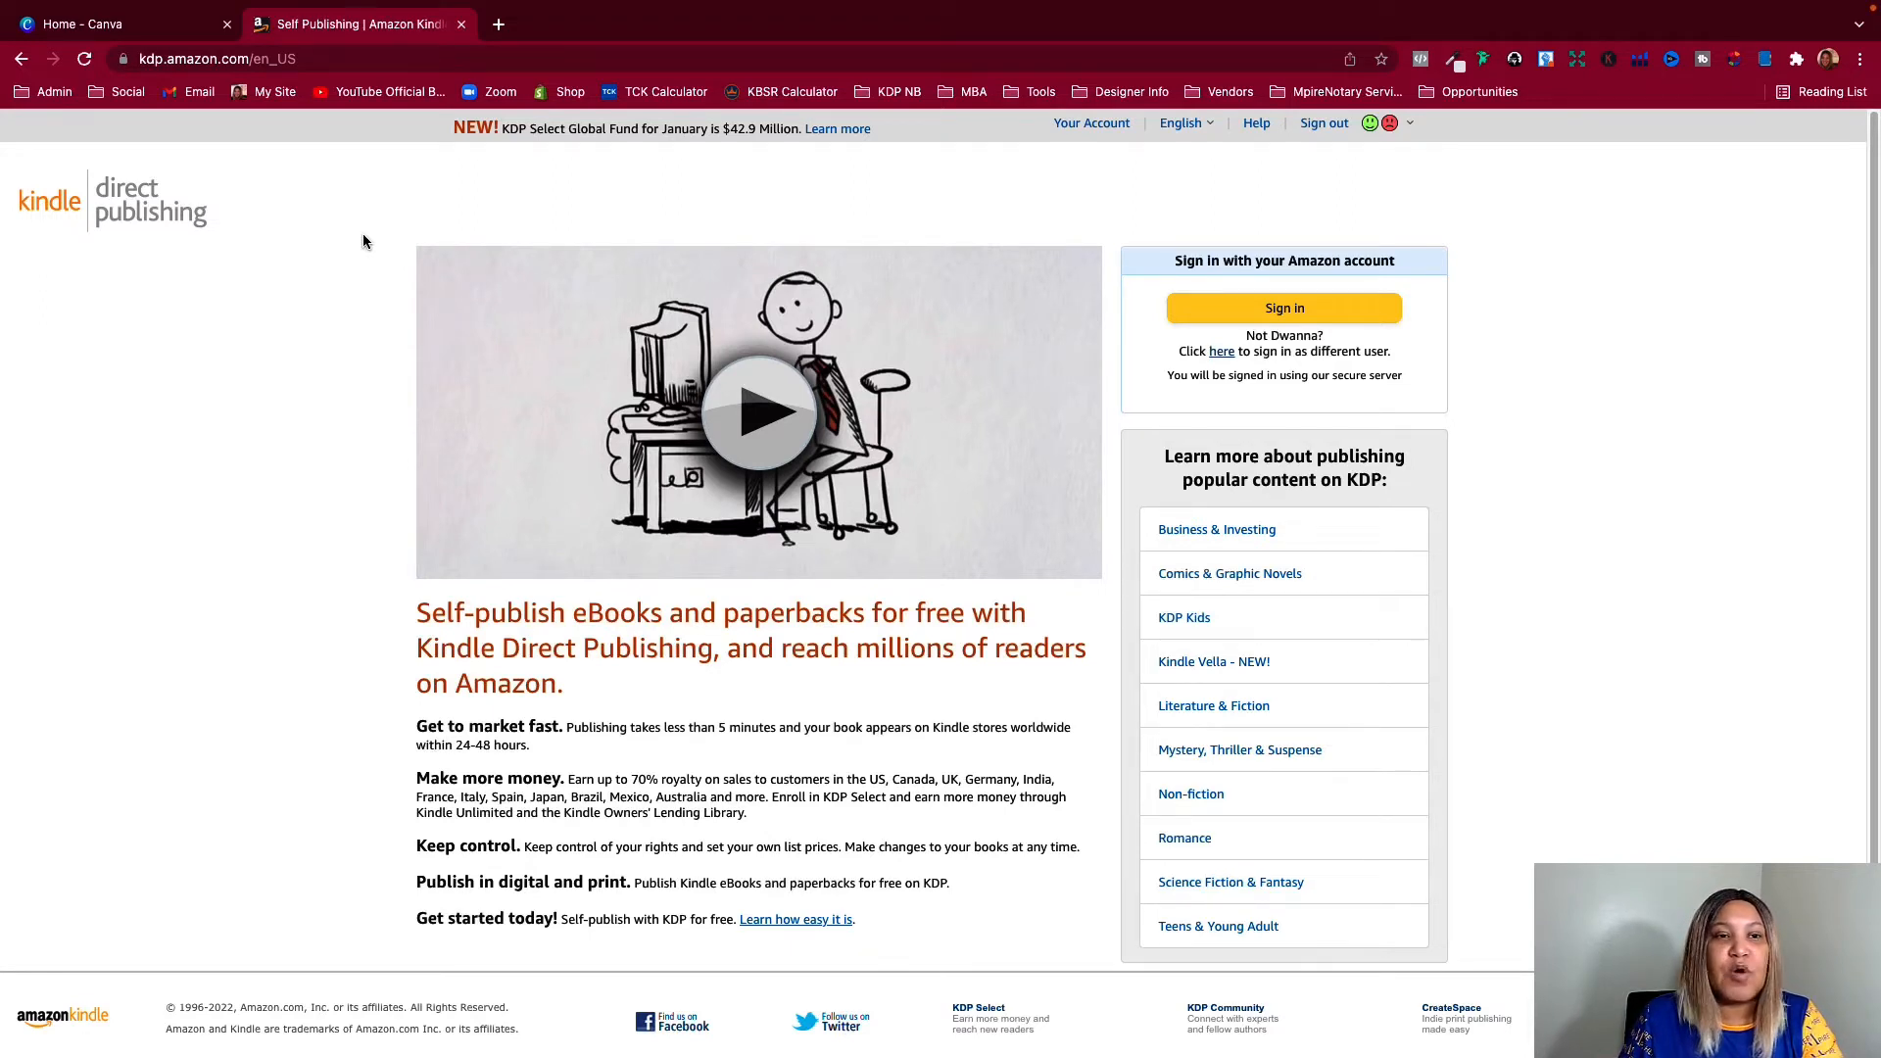
# Sign in to Kindle Direct Publishing and open the help topic on formatting a paperback
pyautogui.click(1273, 310)
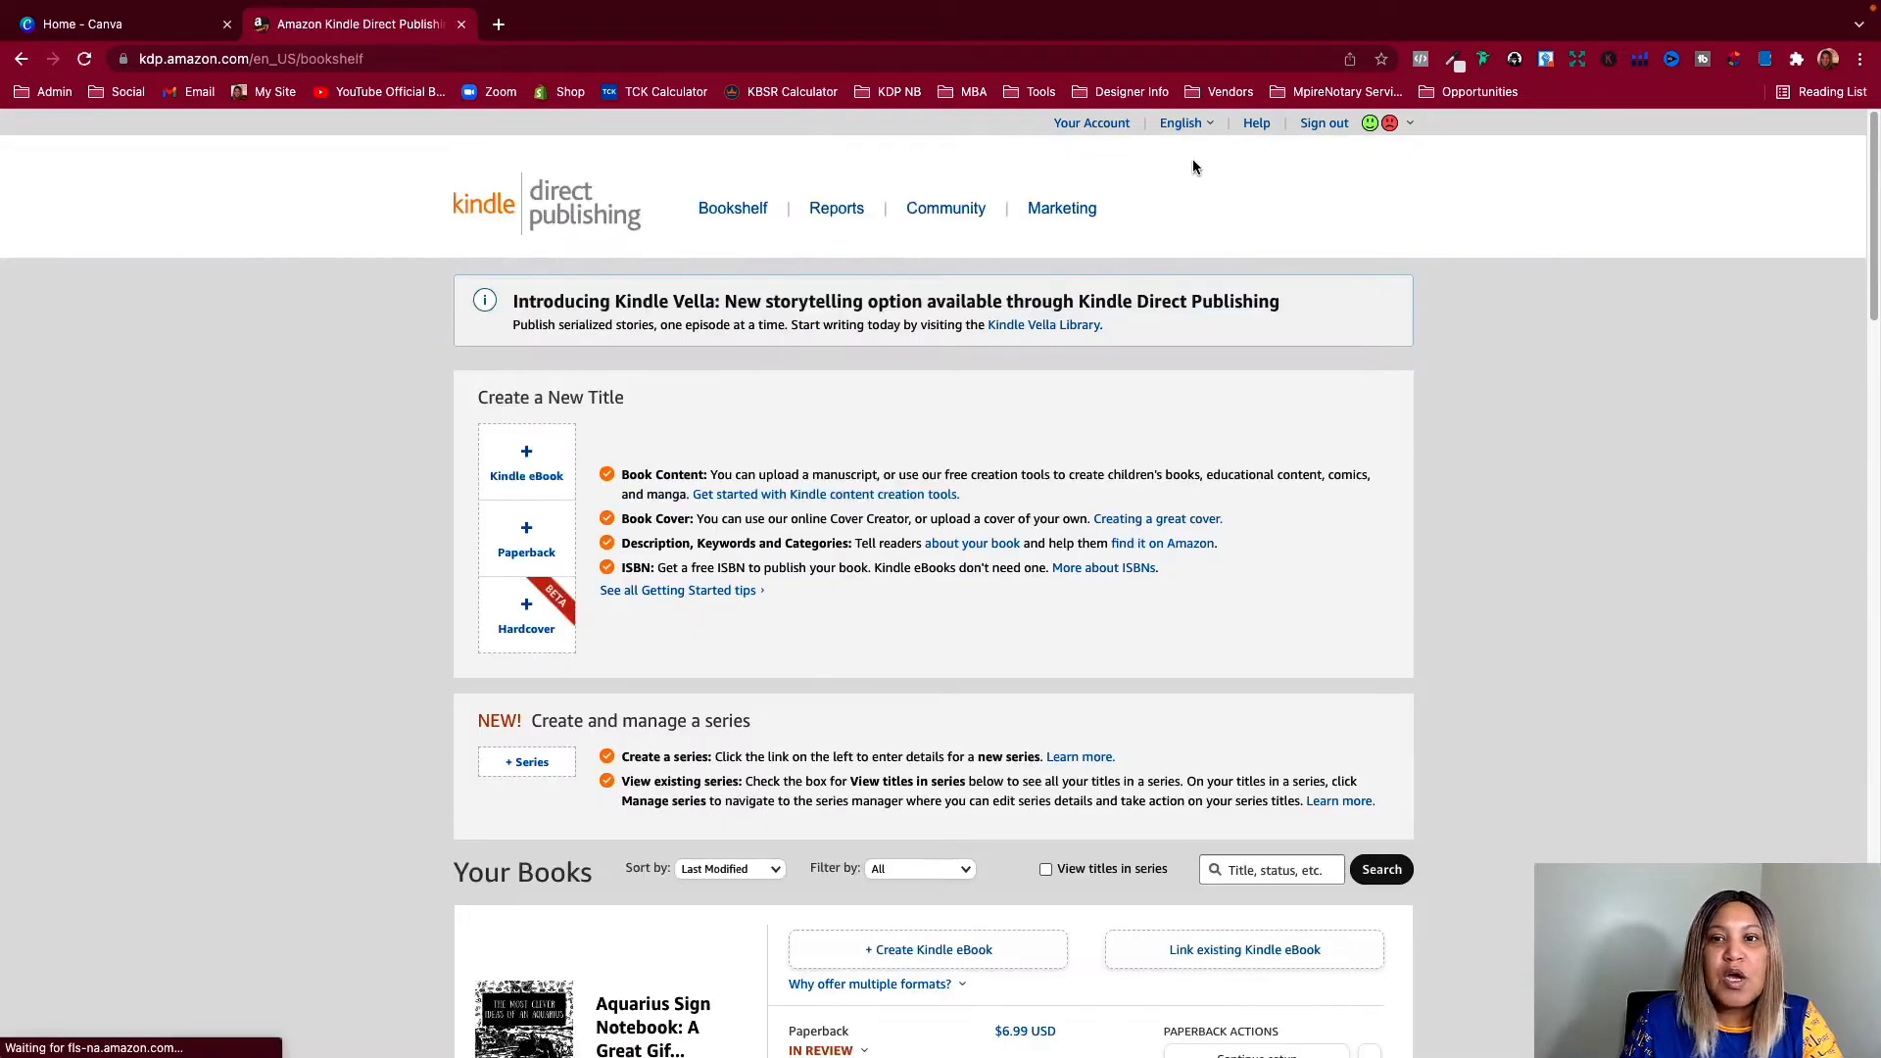
pyautogui.click(1256, 123)
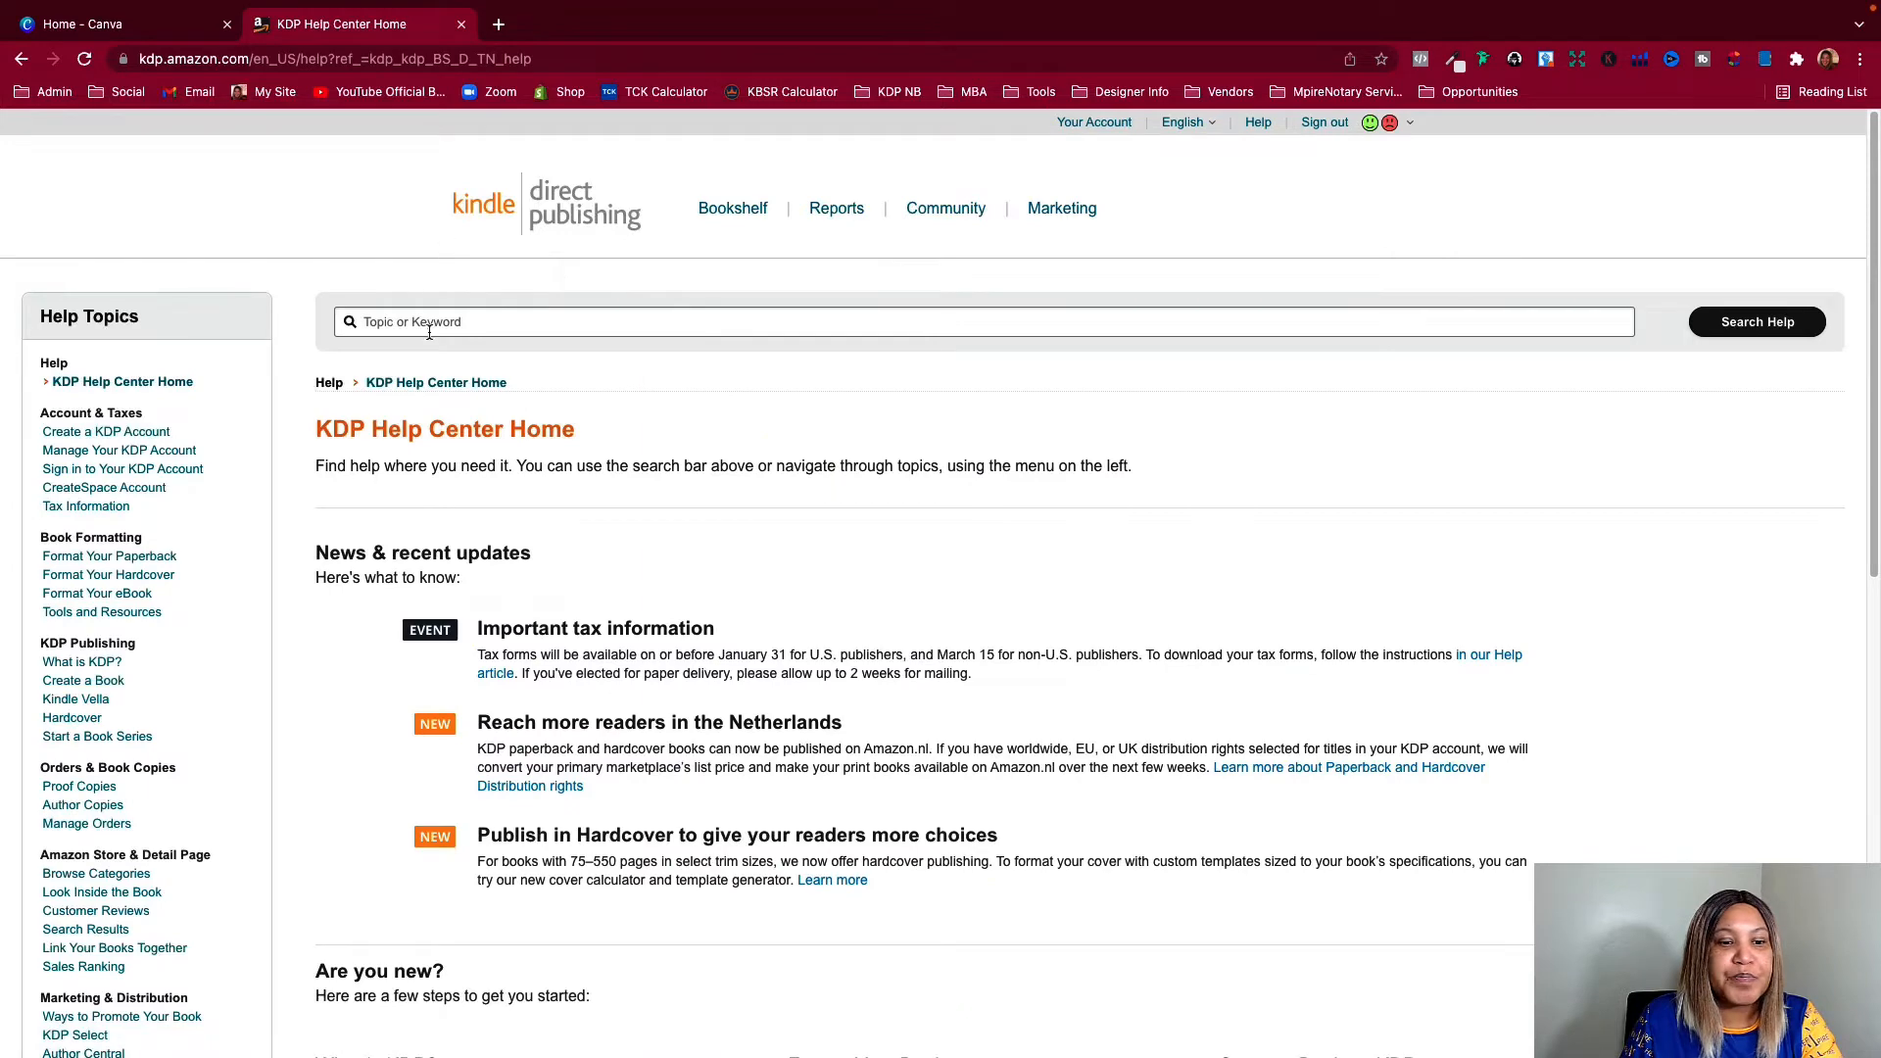
pyautogui.scroll(-5, 451, 343)
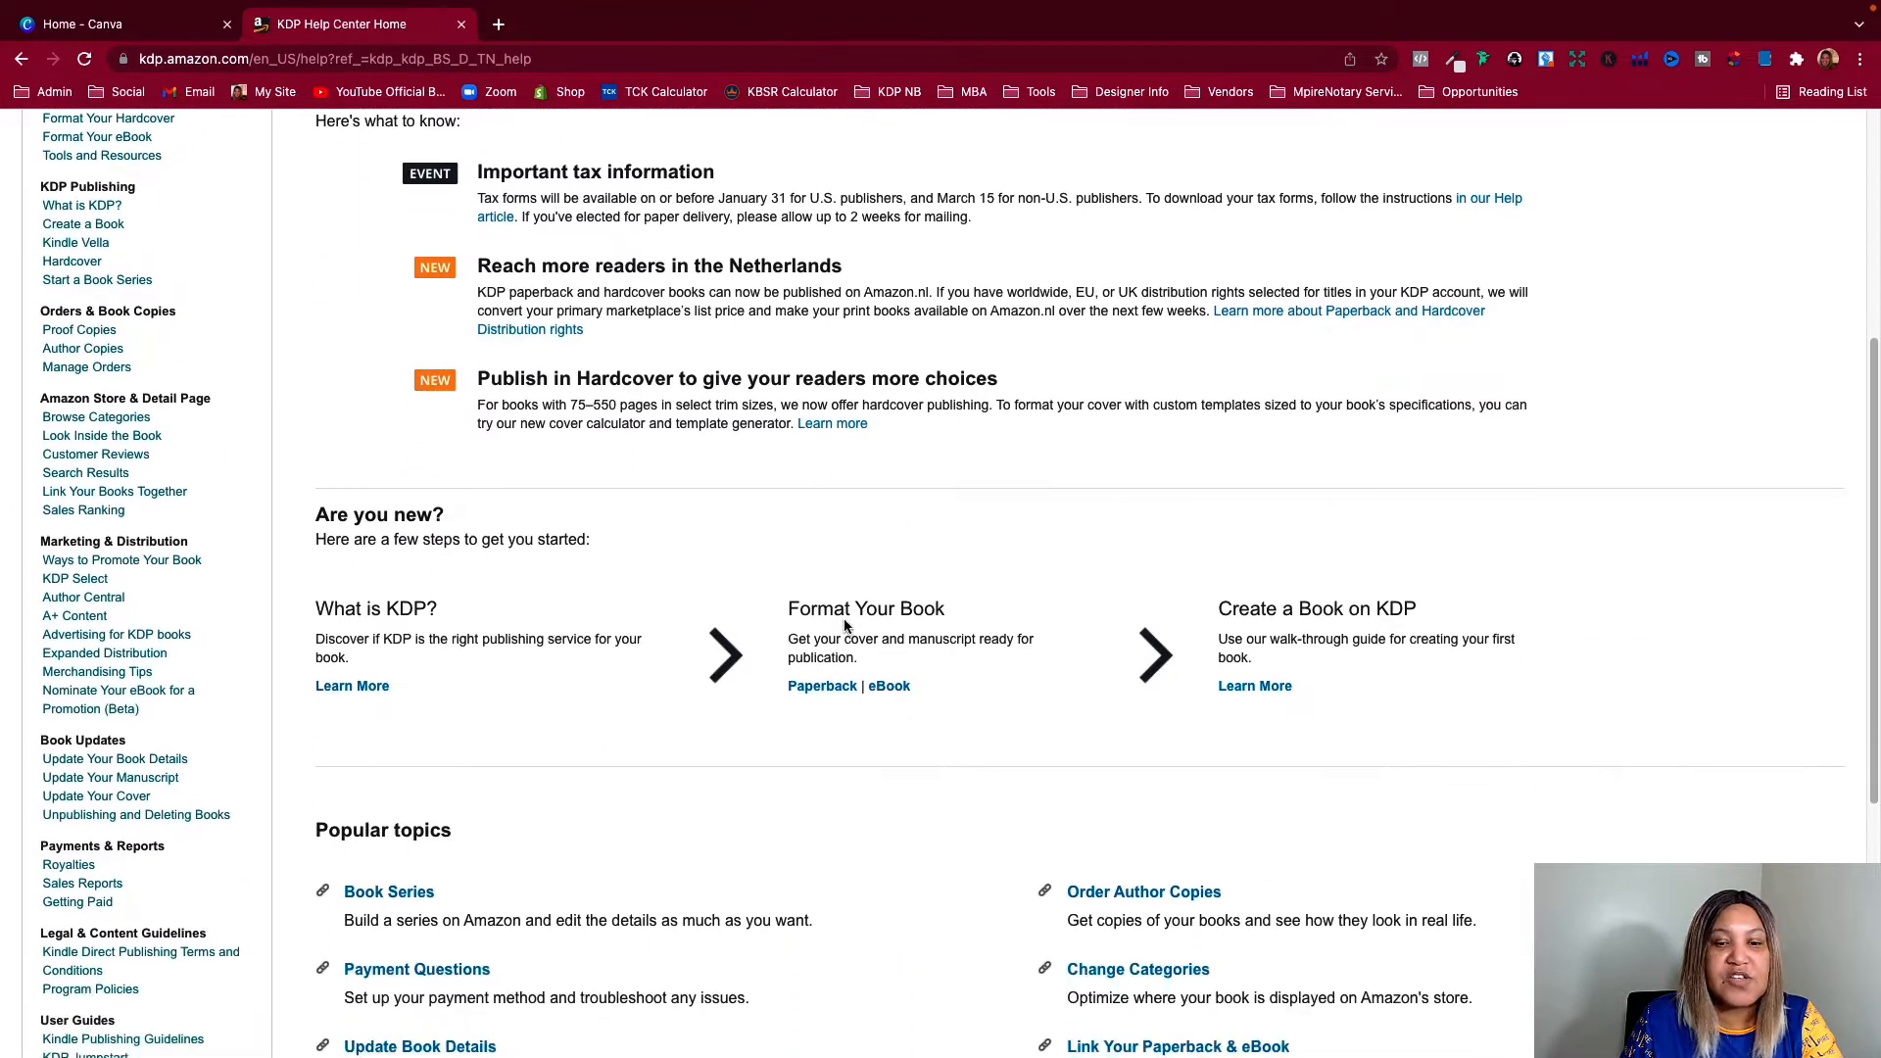
pyautogui.click(817, 688)
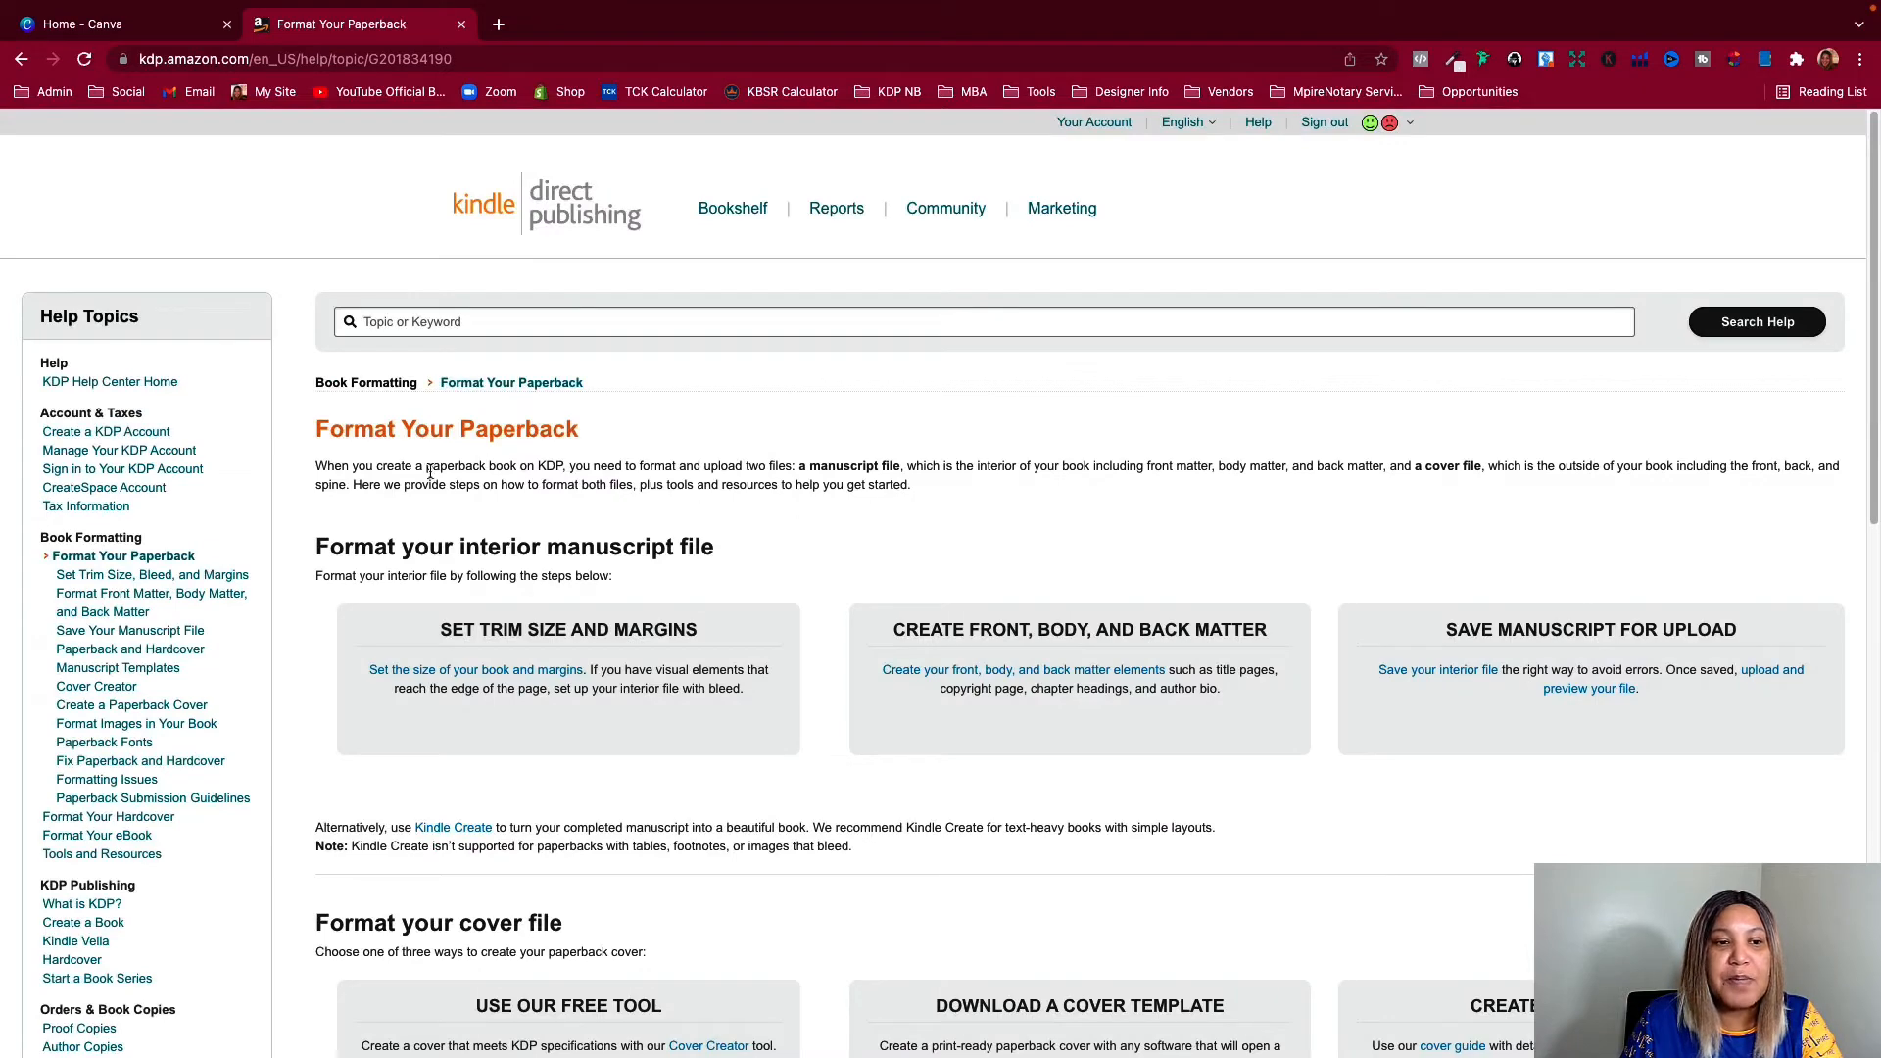
# Open the cover calculator and templates page from the Download a Cover Template section and highlight its web address
pyautogui.scroll(-4, 429, 472)
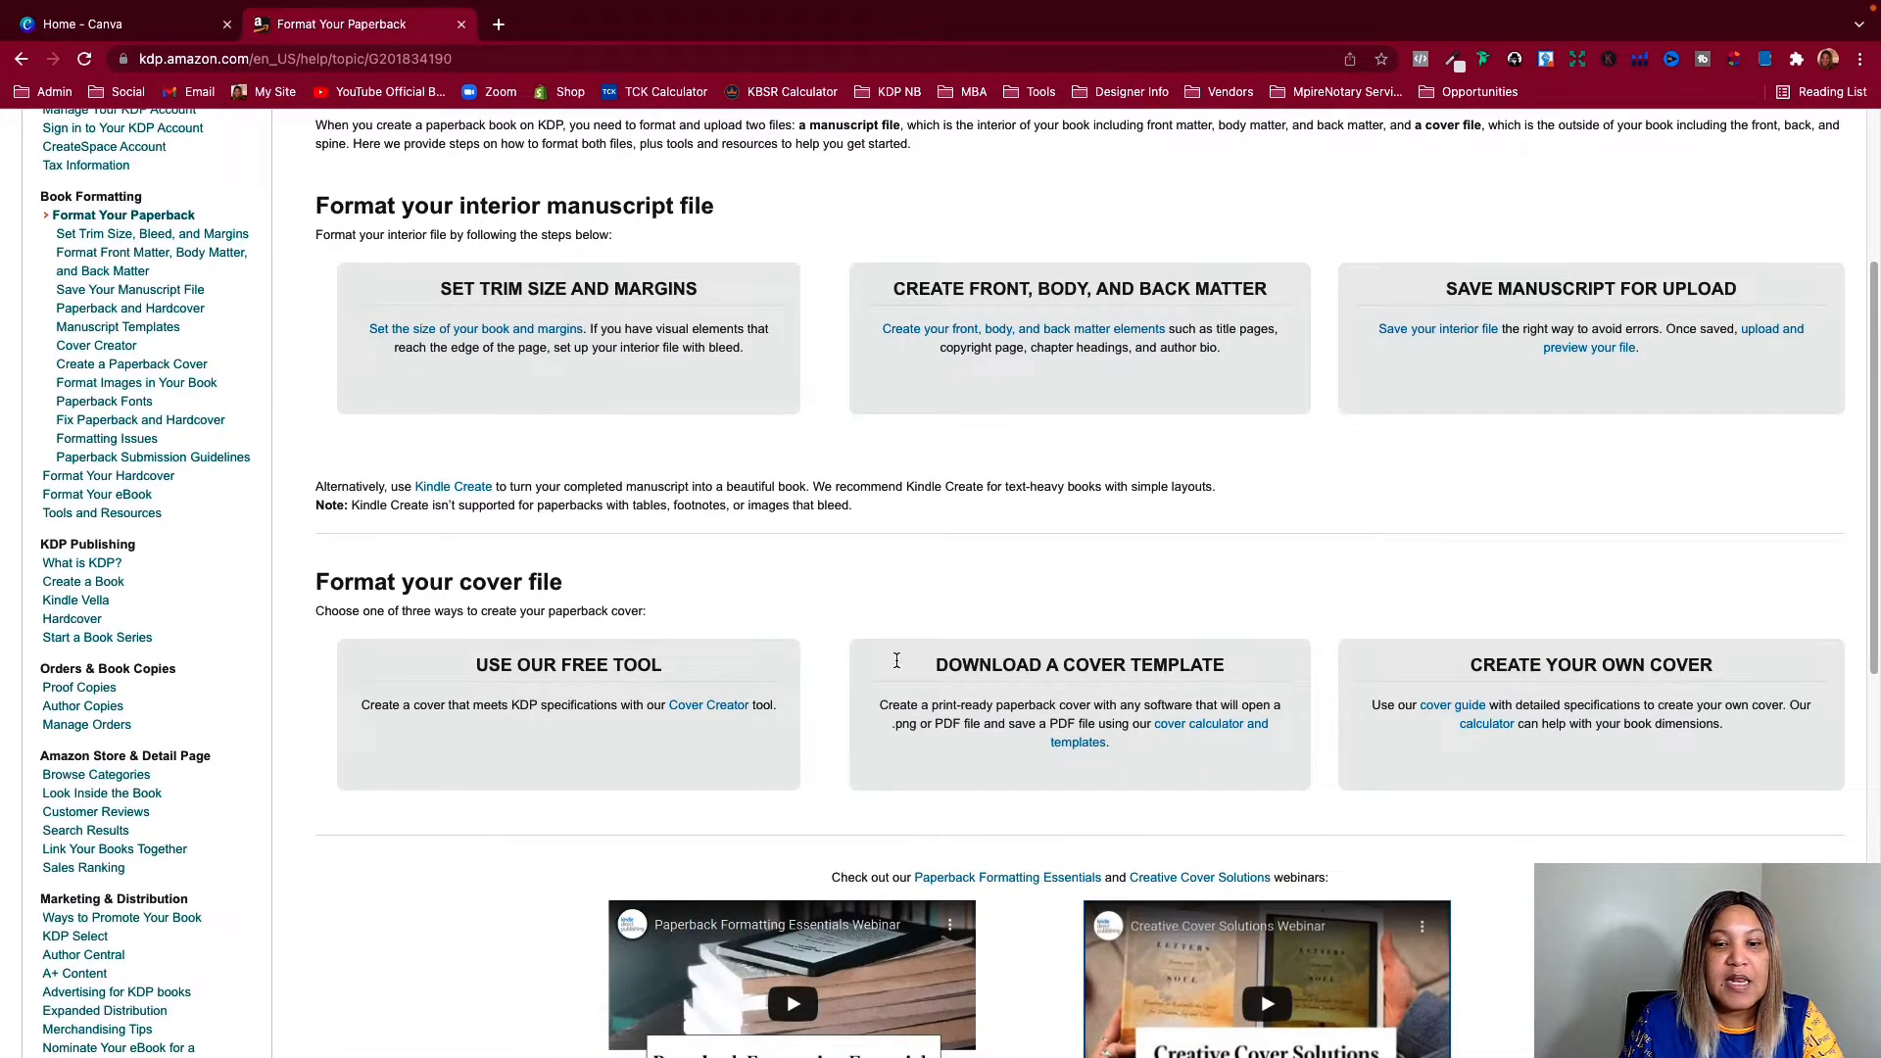
pyautogui.moveTo(945, 666); pyautogui.dragTo(1213, 674)
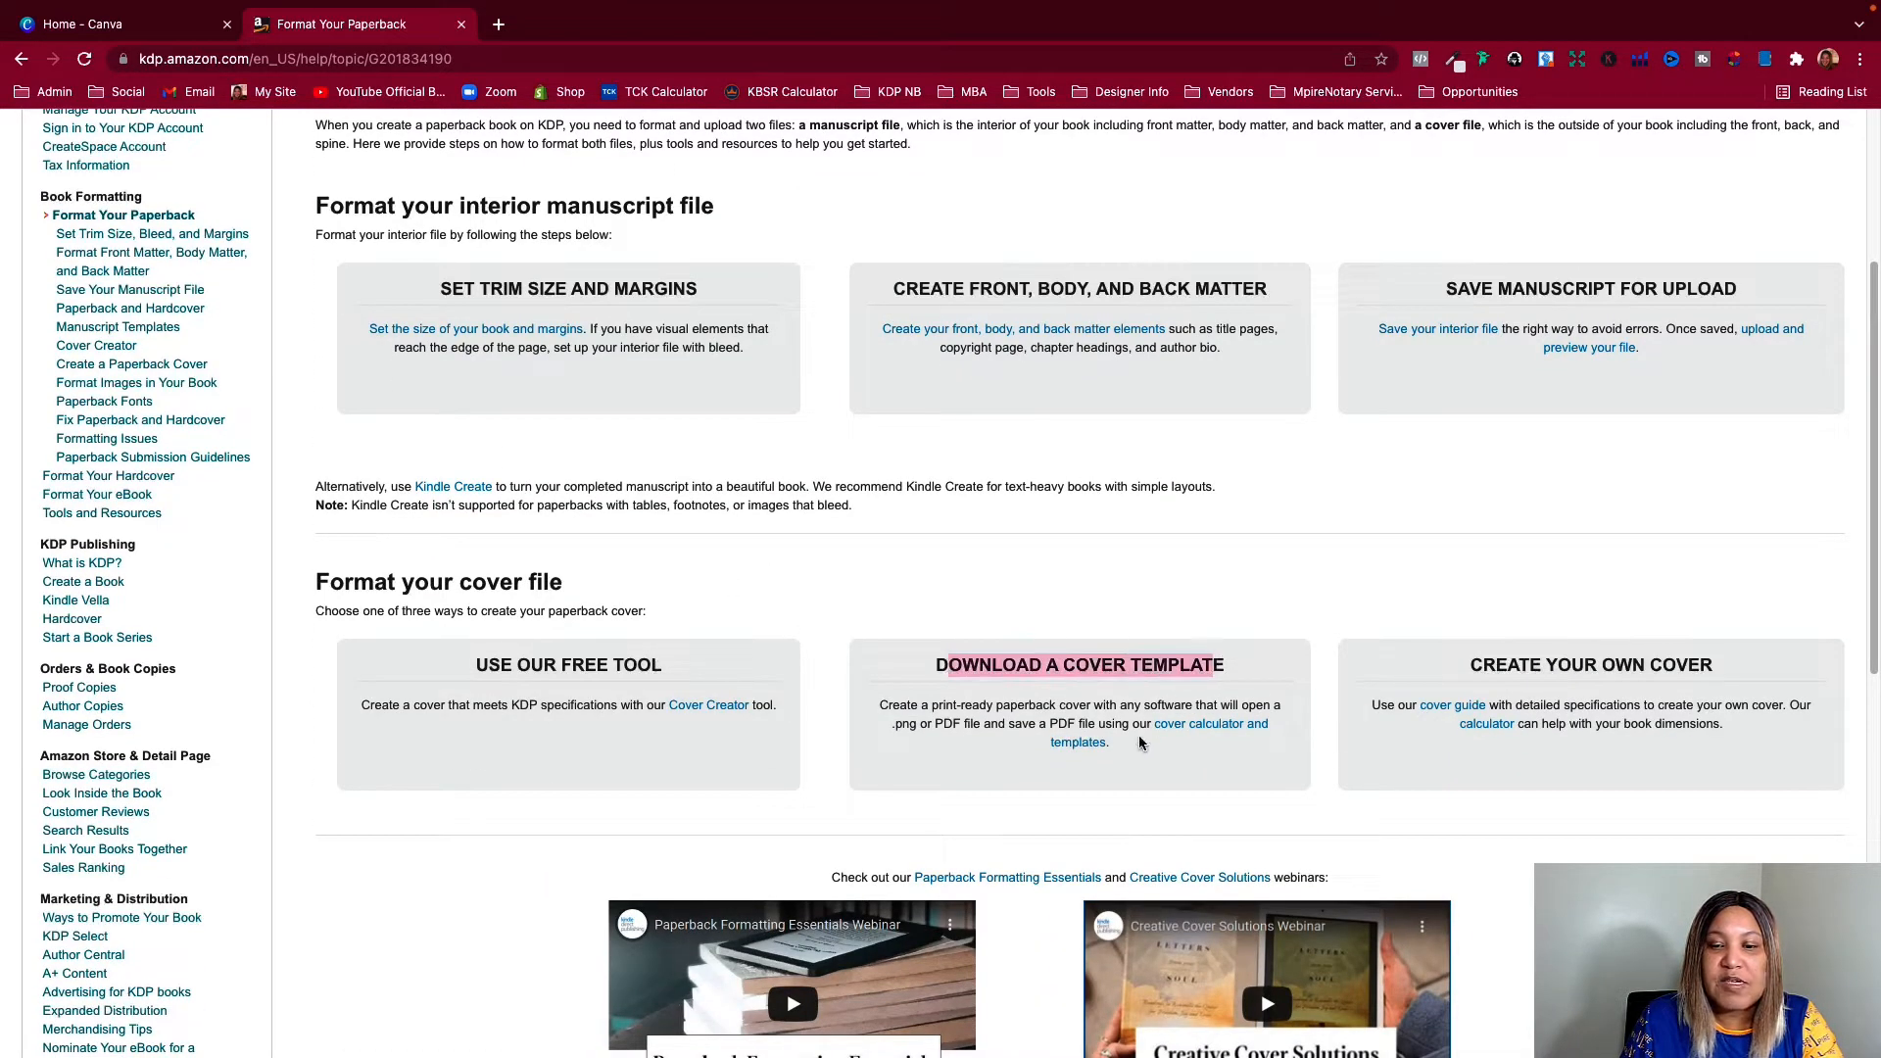
pyautogui.click(1192, 725)
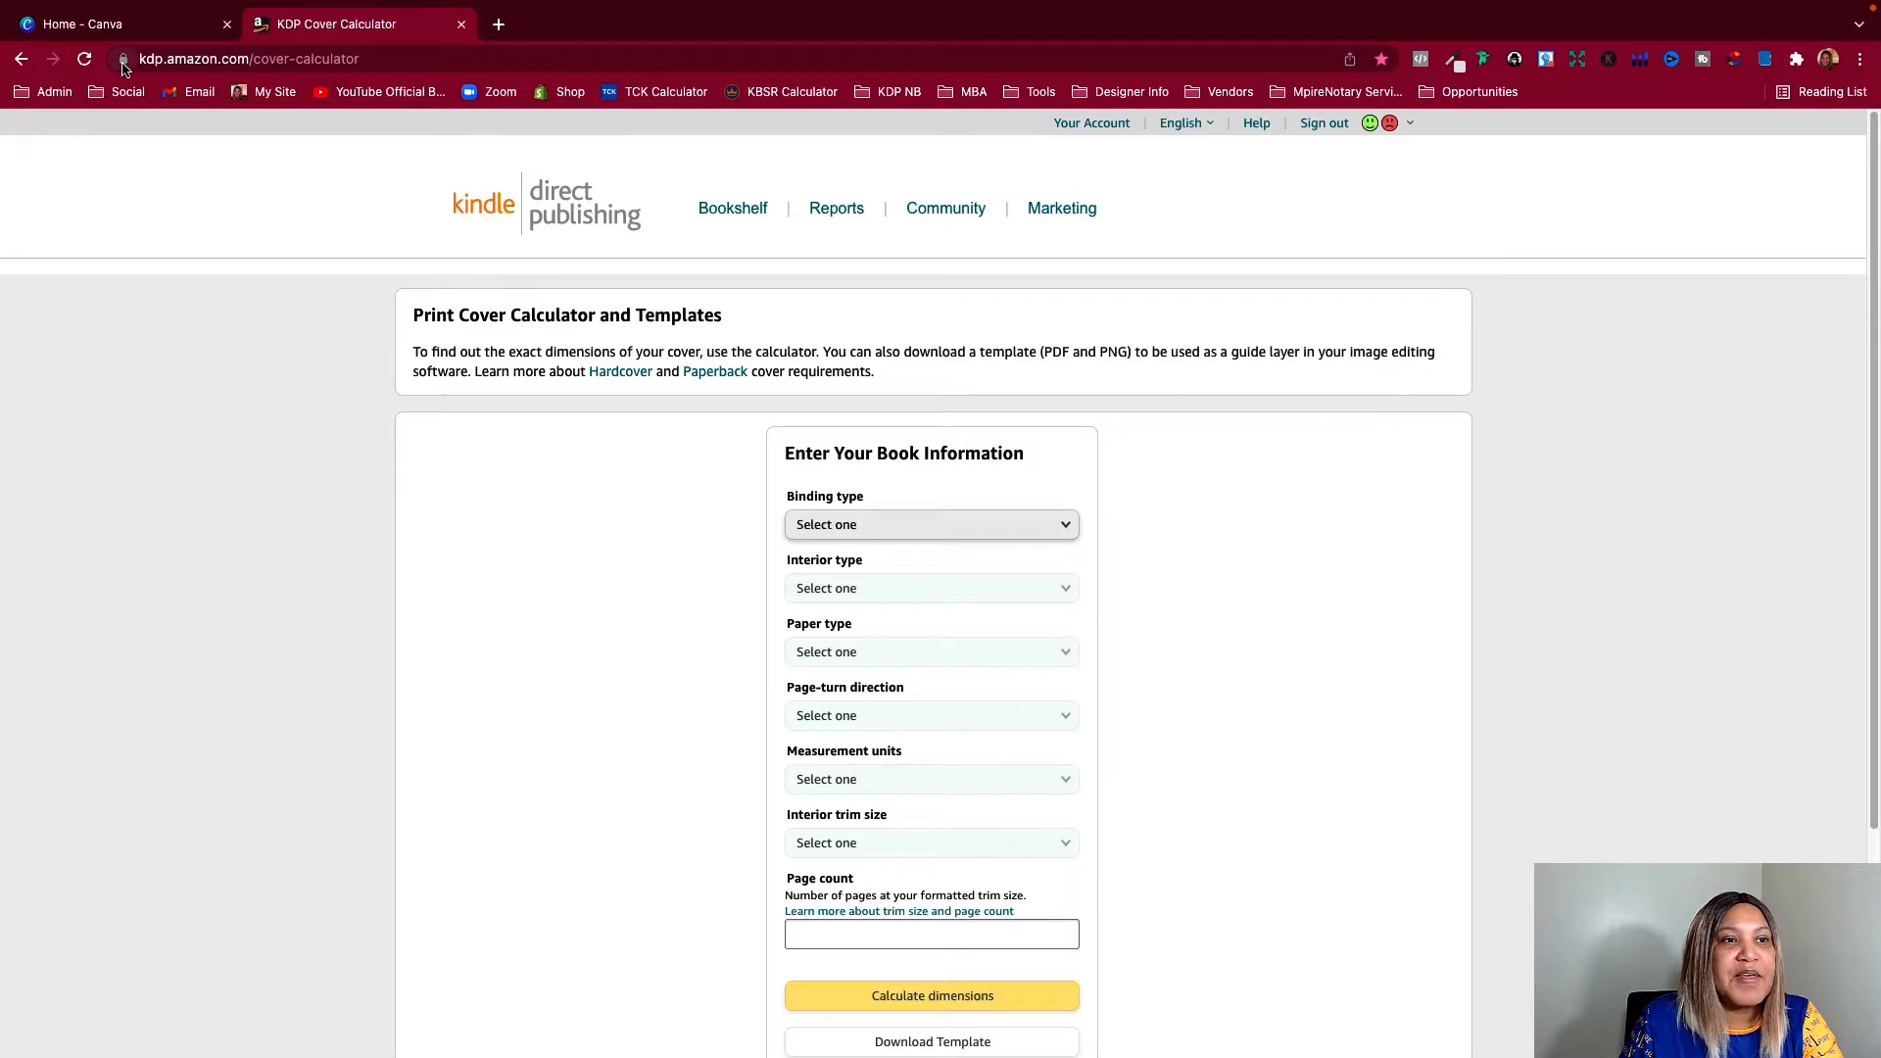
pyautogui.moveTo(124, 65)
pyautogui.mouseDown()
pyautogui.moveTo(423, 61)
pyautogui.moveTo(435, 95)
pyautogui.moveTo(196, 59)
pyautogui.mouseUp()
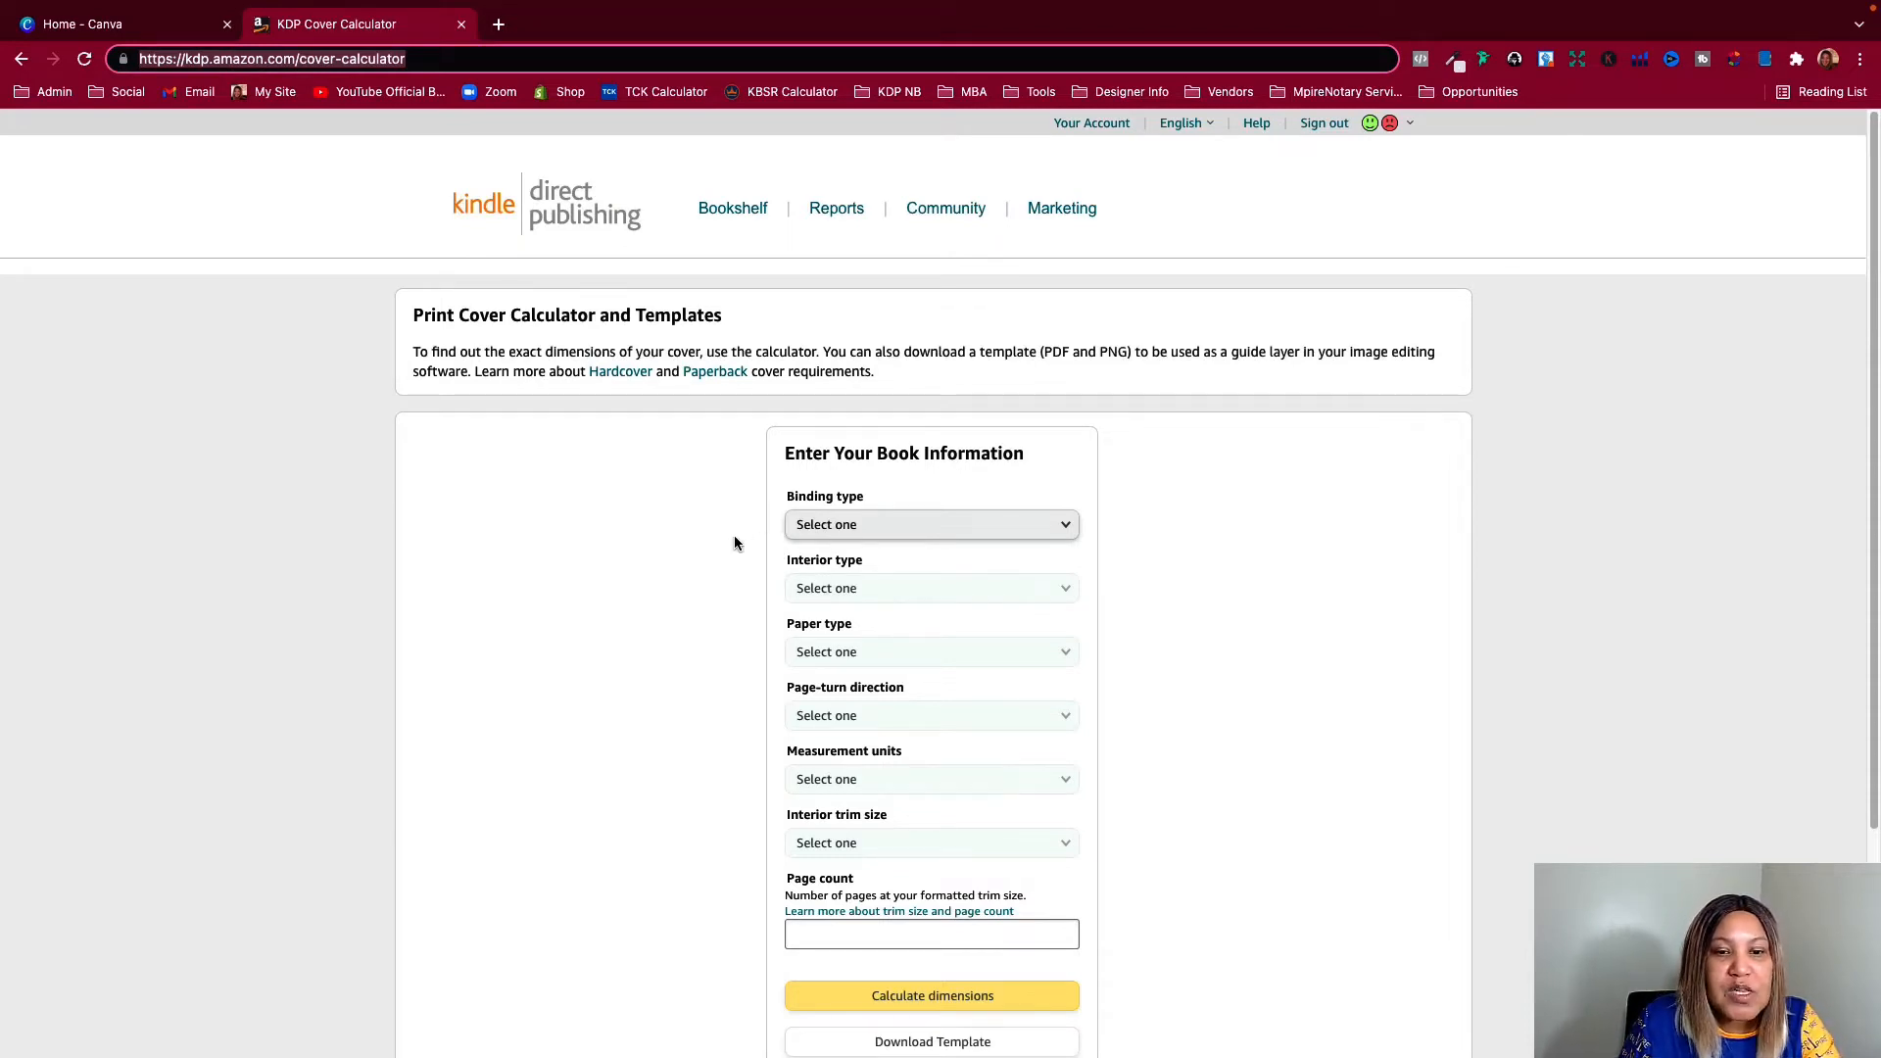
# Set the book's binding type to Paperback, interior type to Black & white and paper type to White paper
pyautogui.click(813, 526)
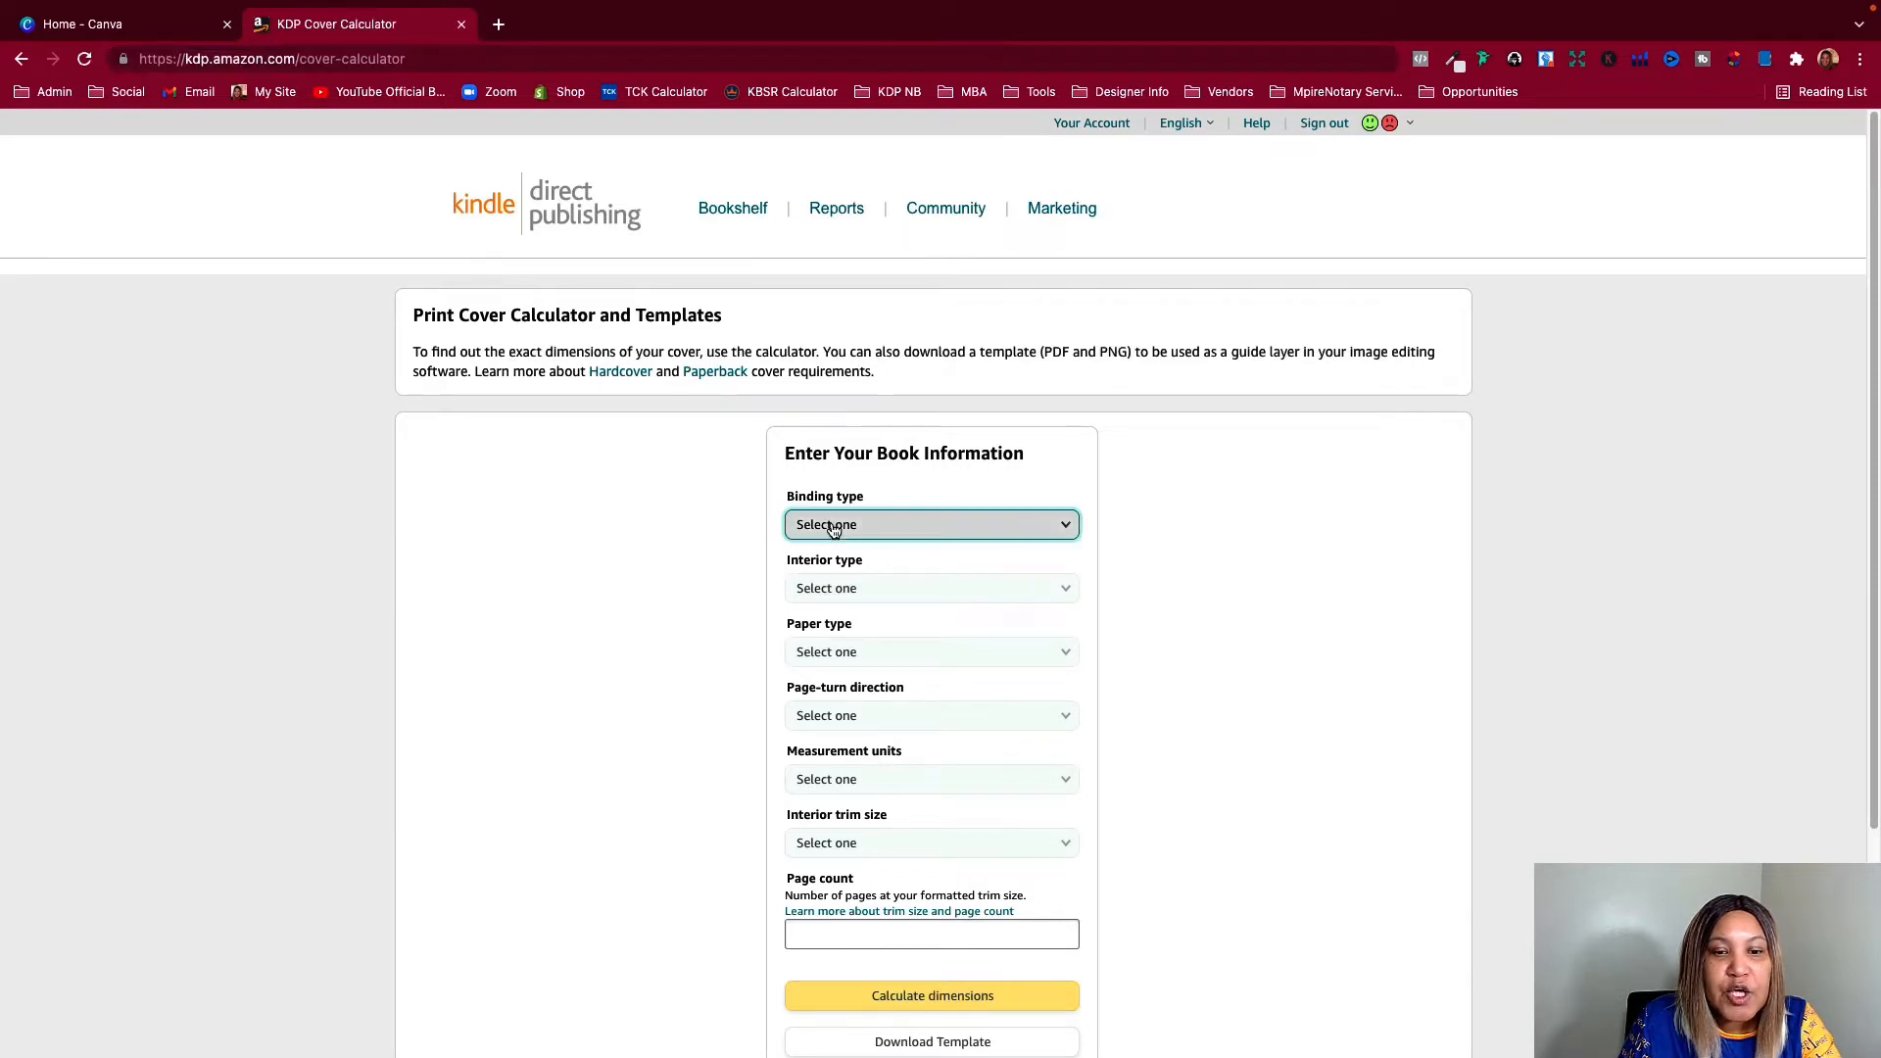
pyautogui.click(810, 546)
pyautogui.scroll(-1, 639, 554)
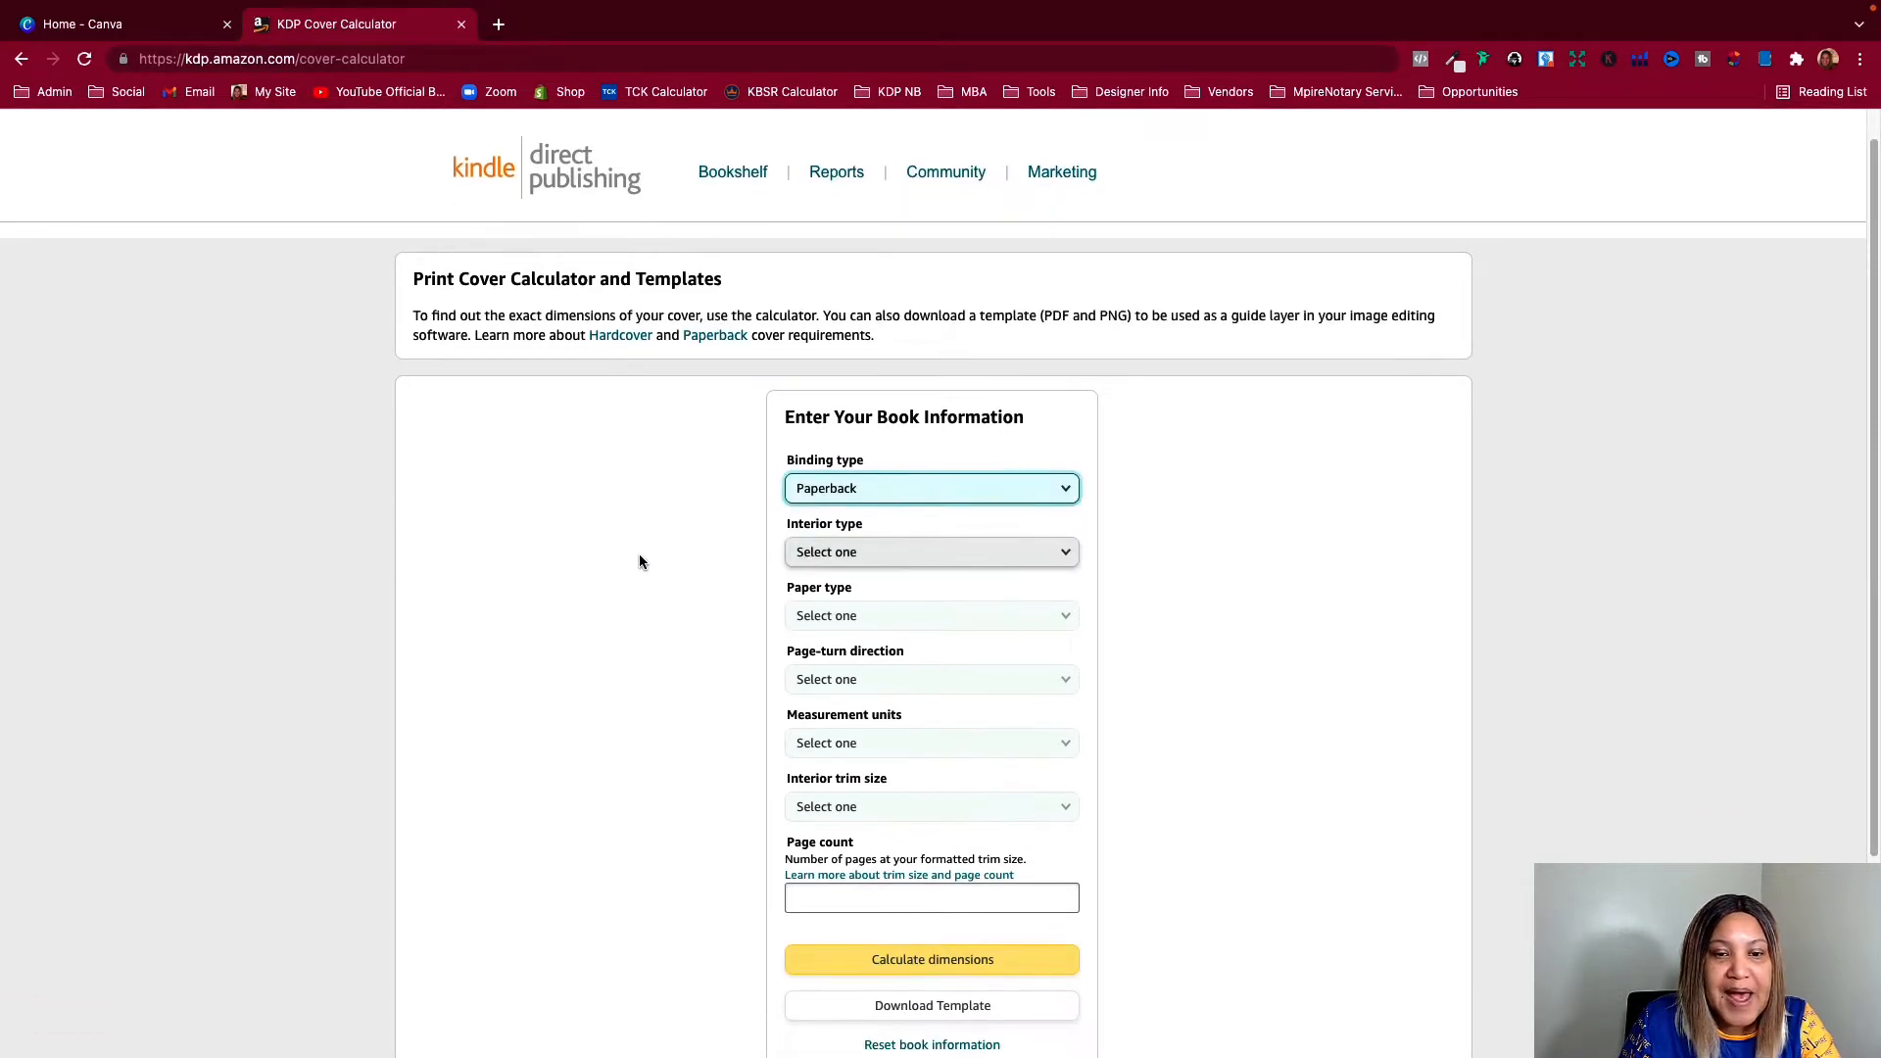
pyautogui.click(803, 555)
pyautogui.click(815, 562)
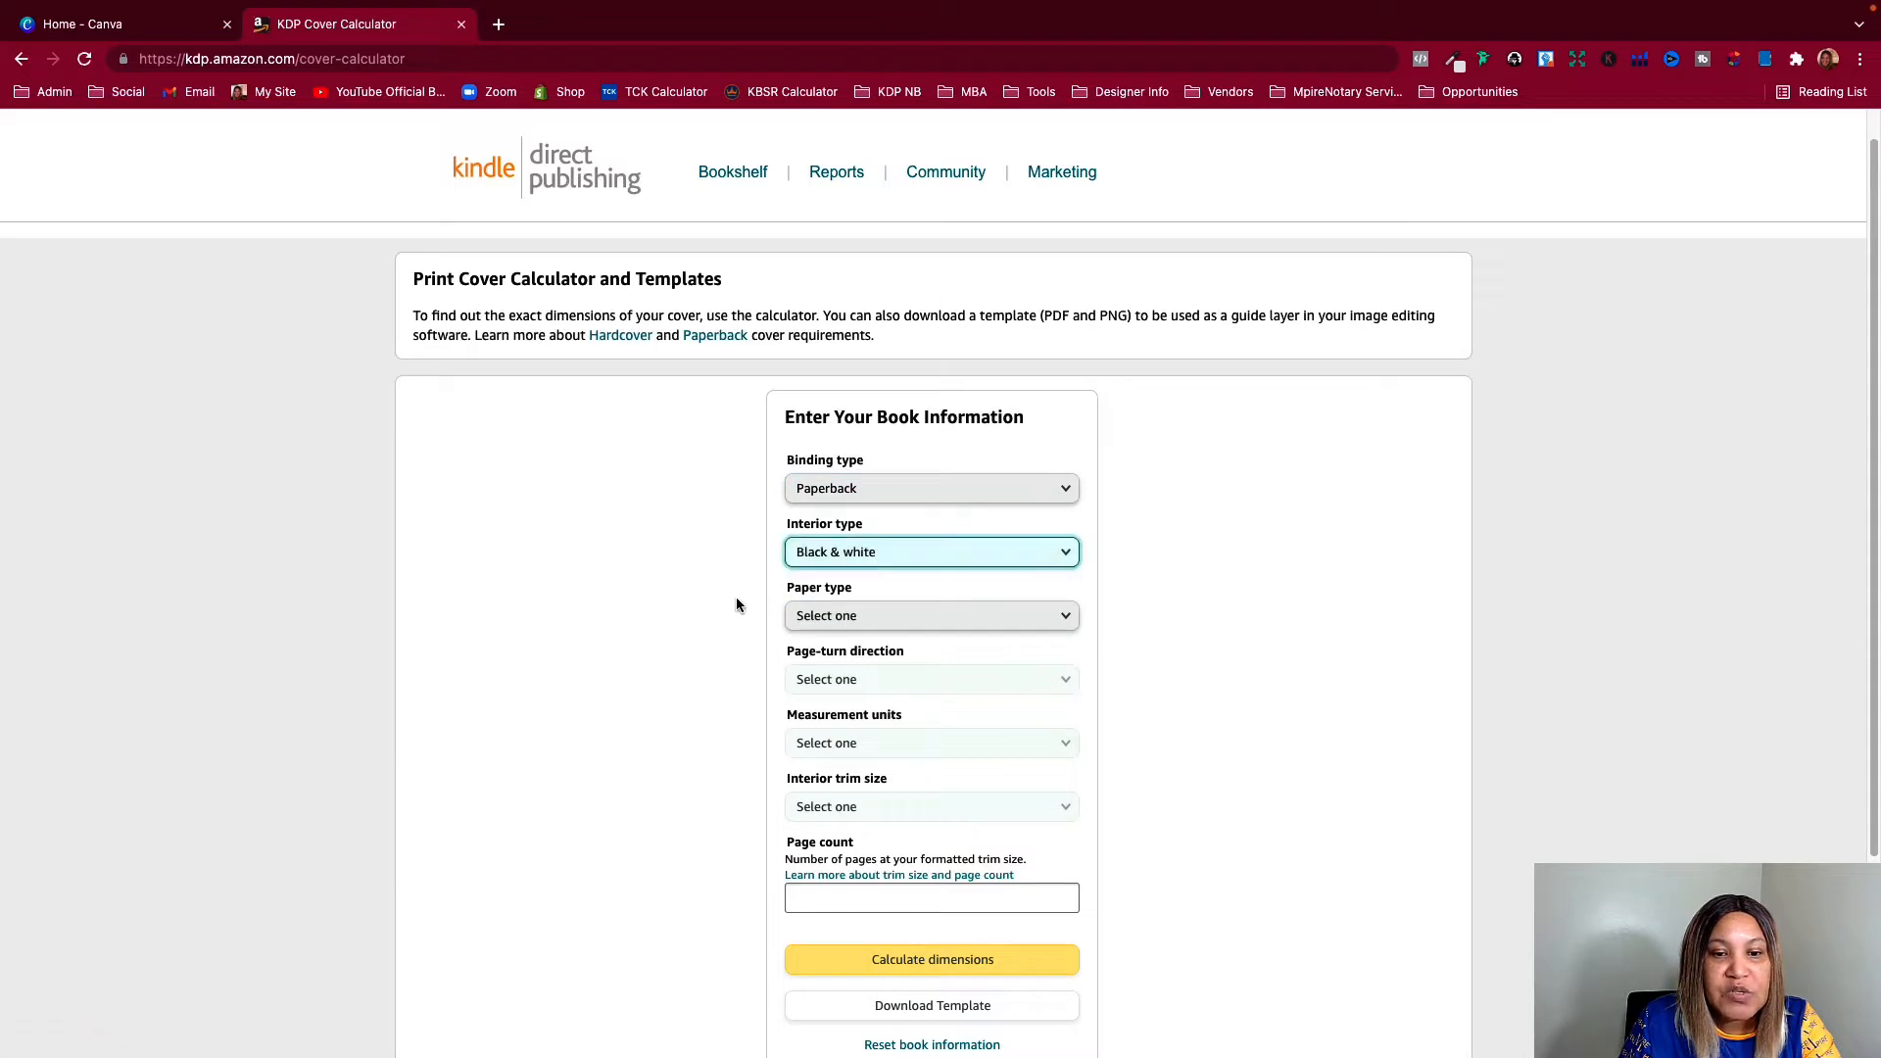
pyautogui.scroll(-3, 696, 578)
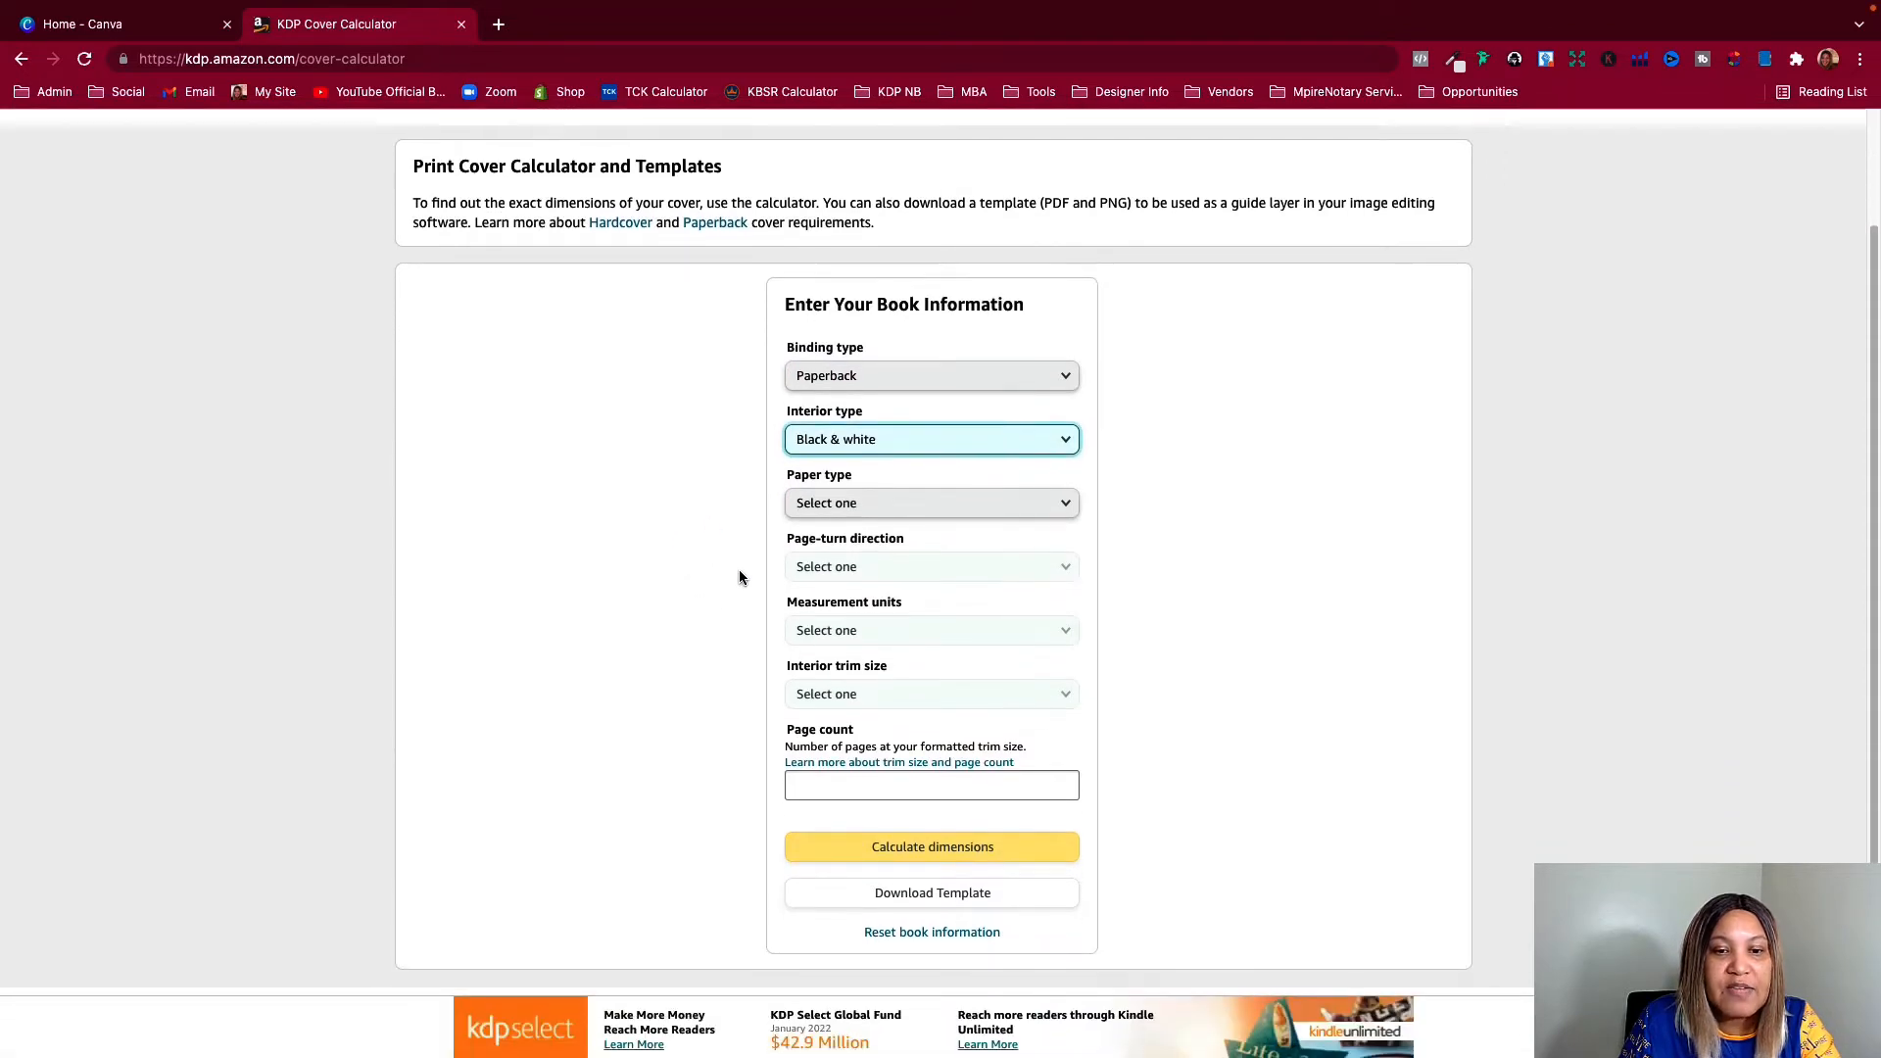
pyautogui.click(801, 505)
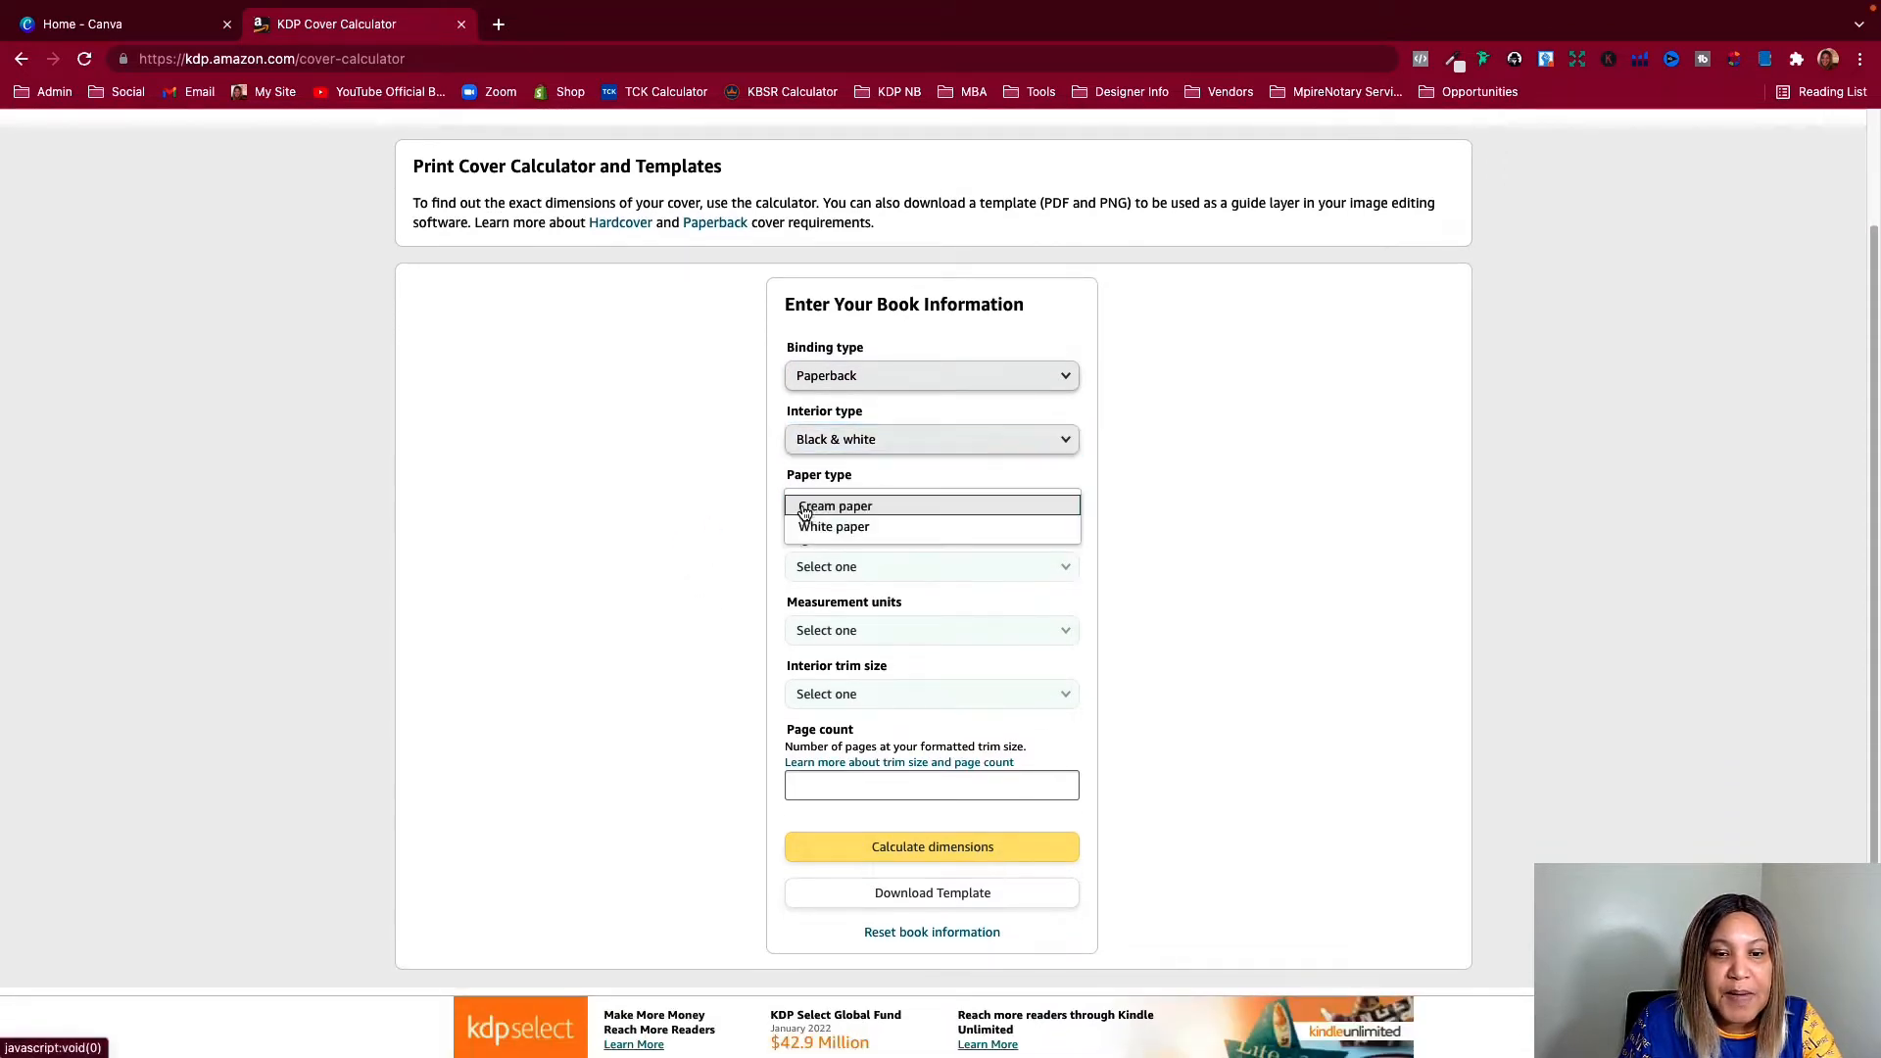
pyautogui.click(809, 534)
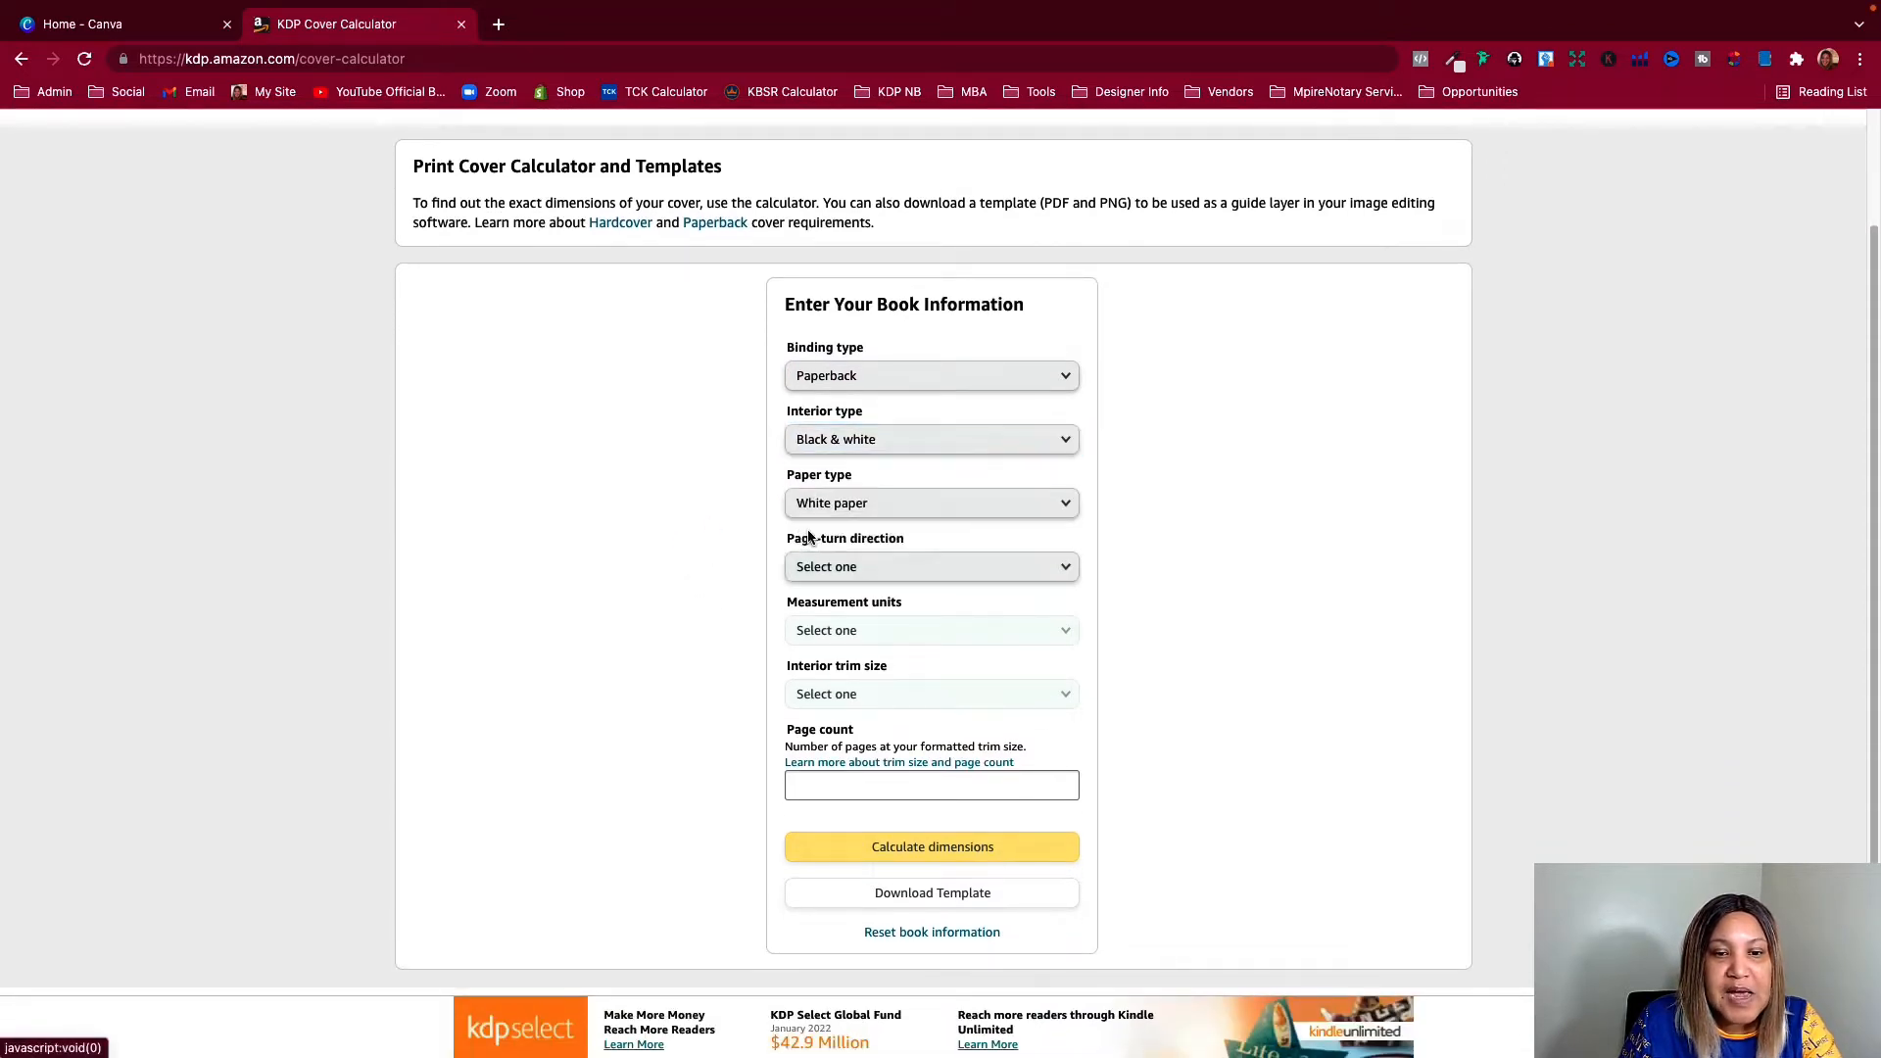
# Set the page-turn direction to Left to Right, the measurement units to Inches and the interior trim size to 5 x 8 in
pyautogui.click(842, 575)
pyautogui.click(845, 572)
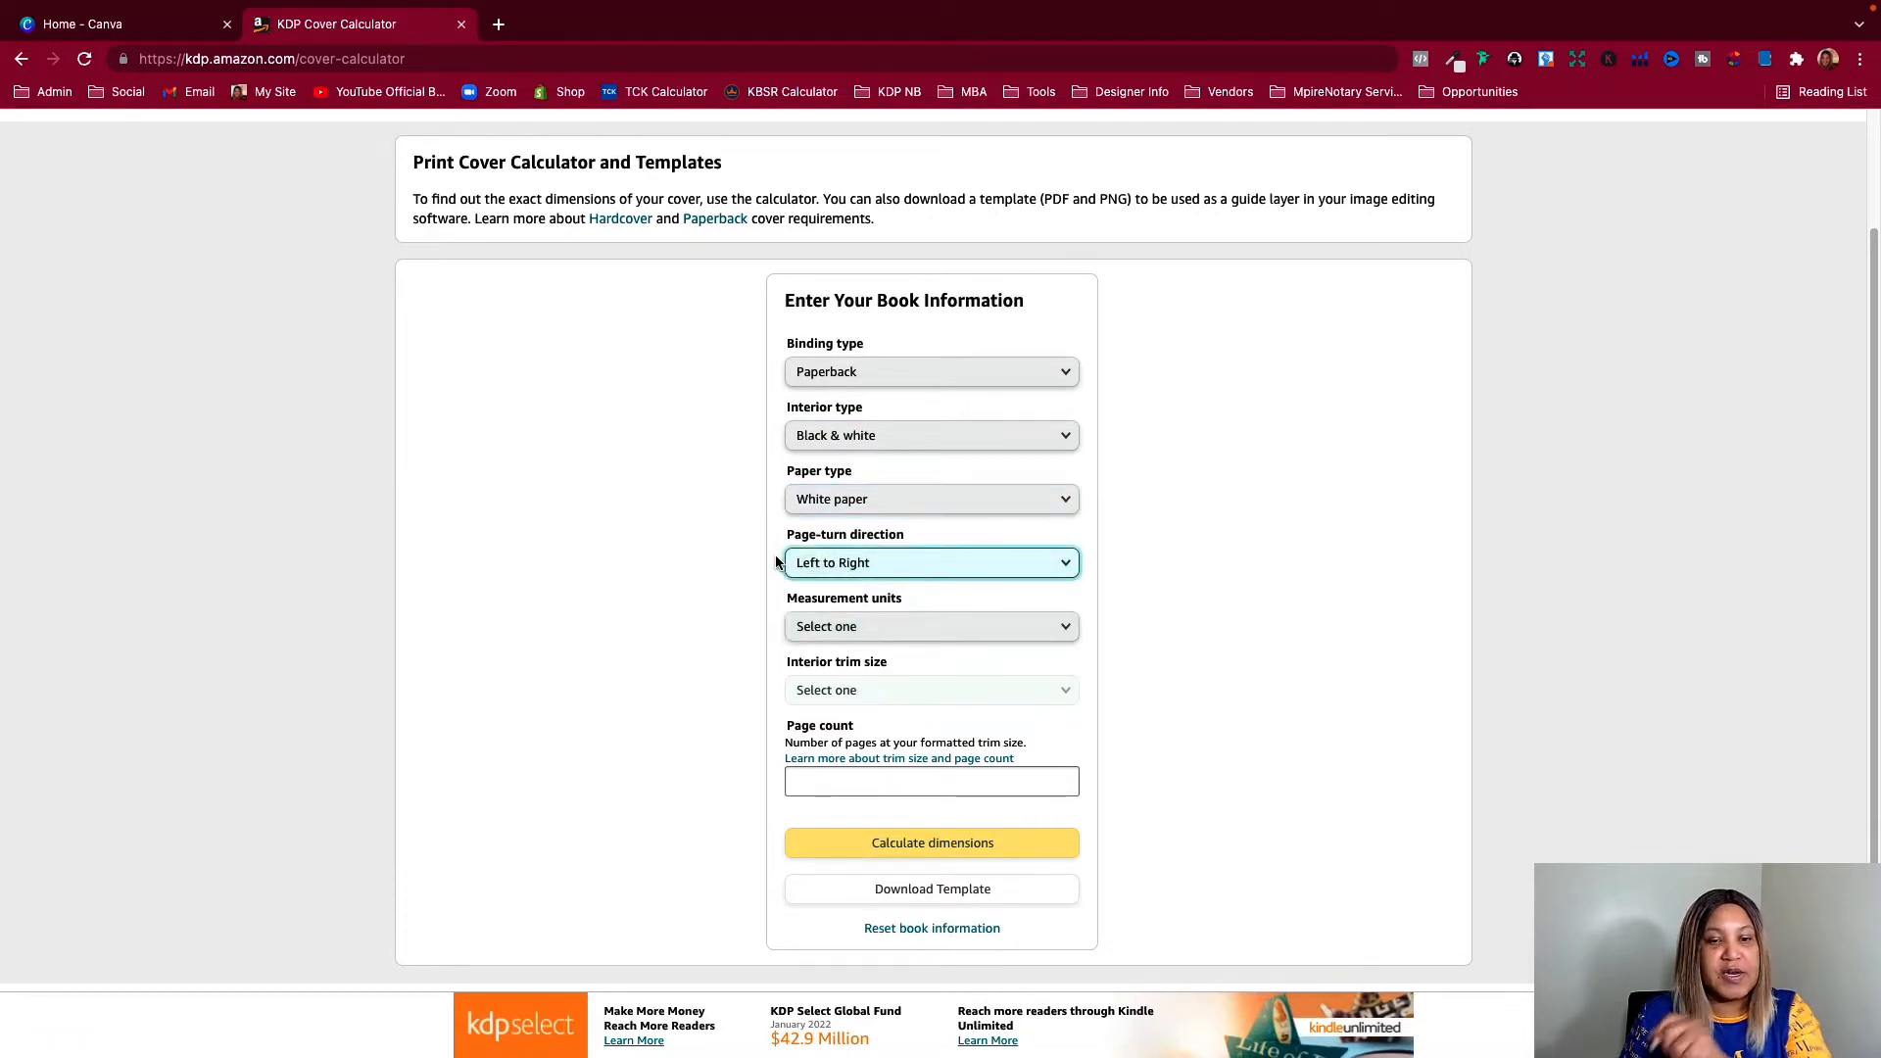
pyautogui.click(801, 626)
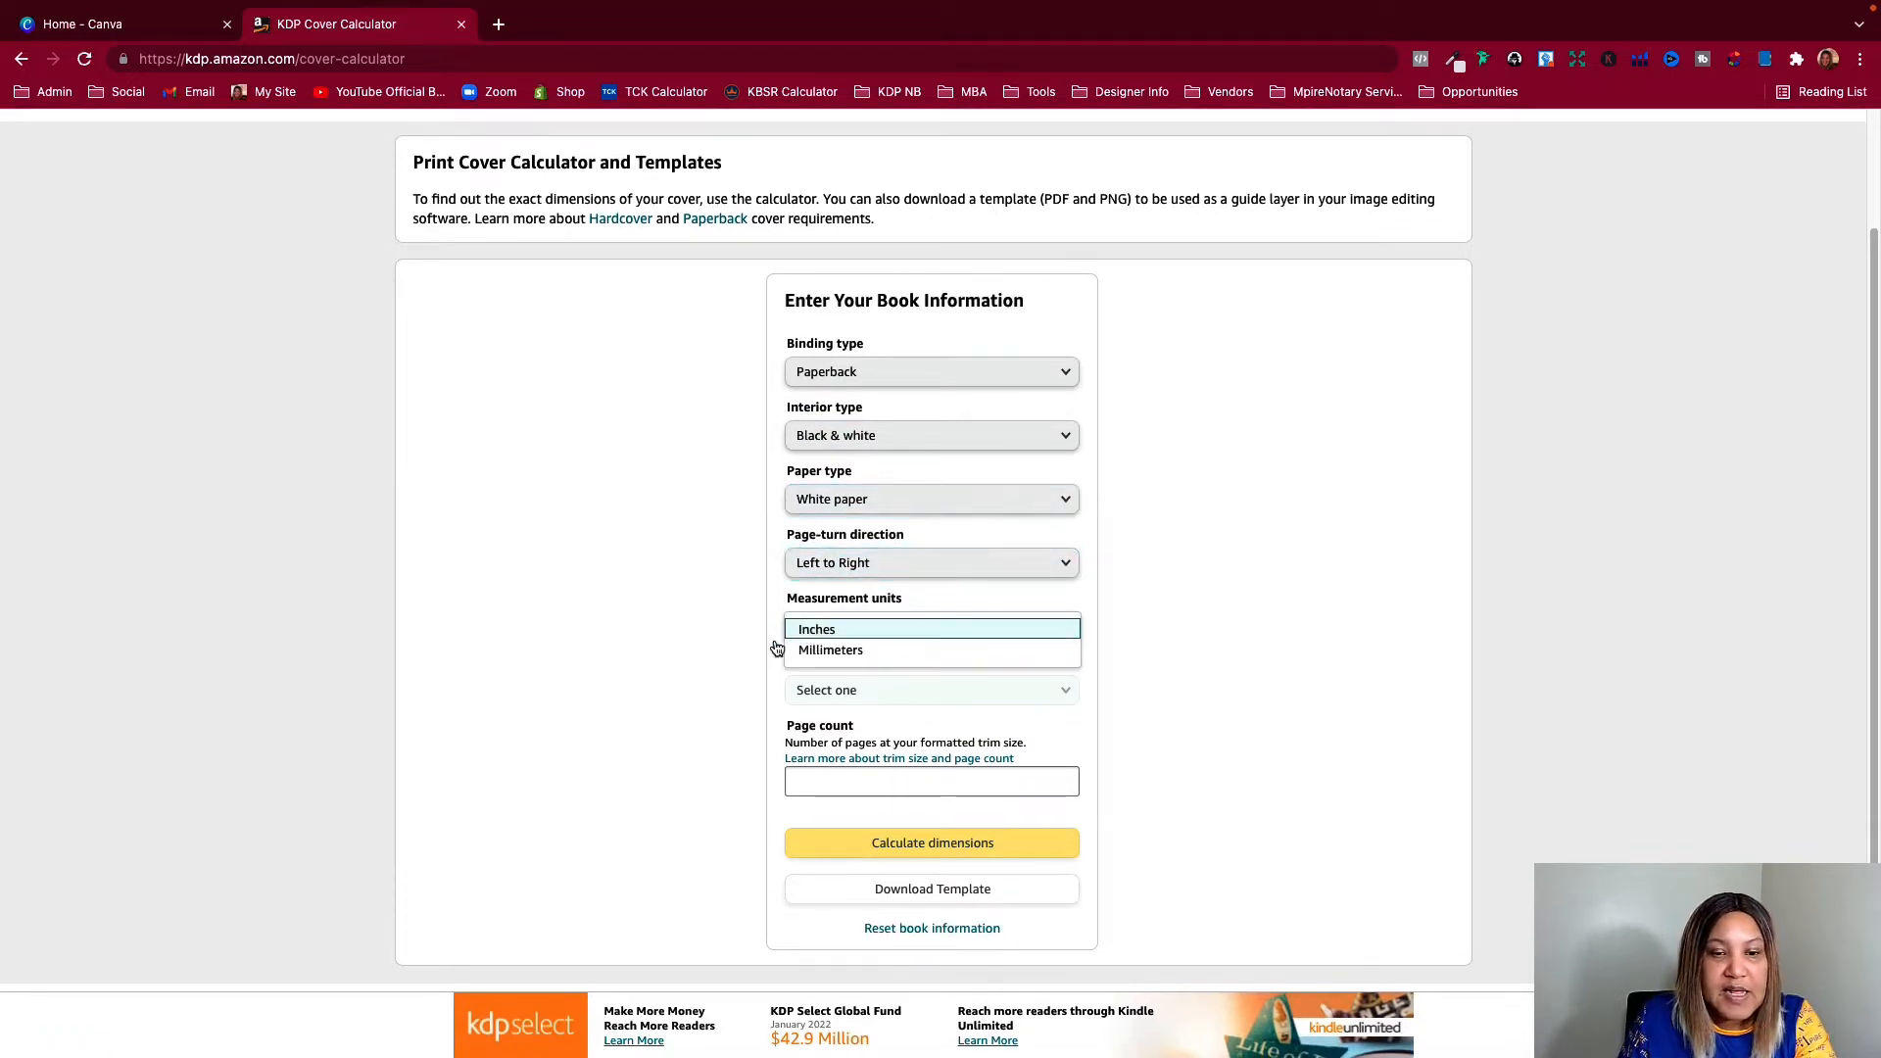
pyautogui.click(803, 626)
pyautogui.scroll(-1, 695, 618)
pyautogui.click(810, 662)
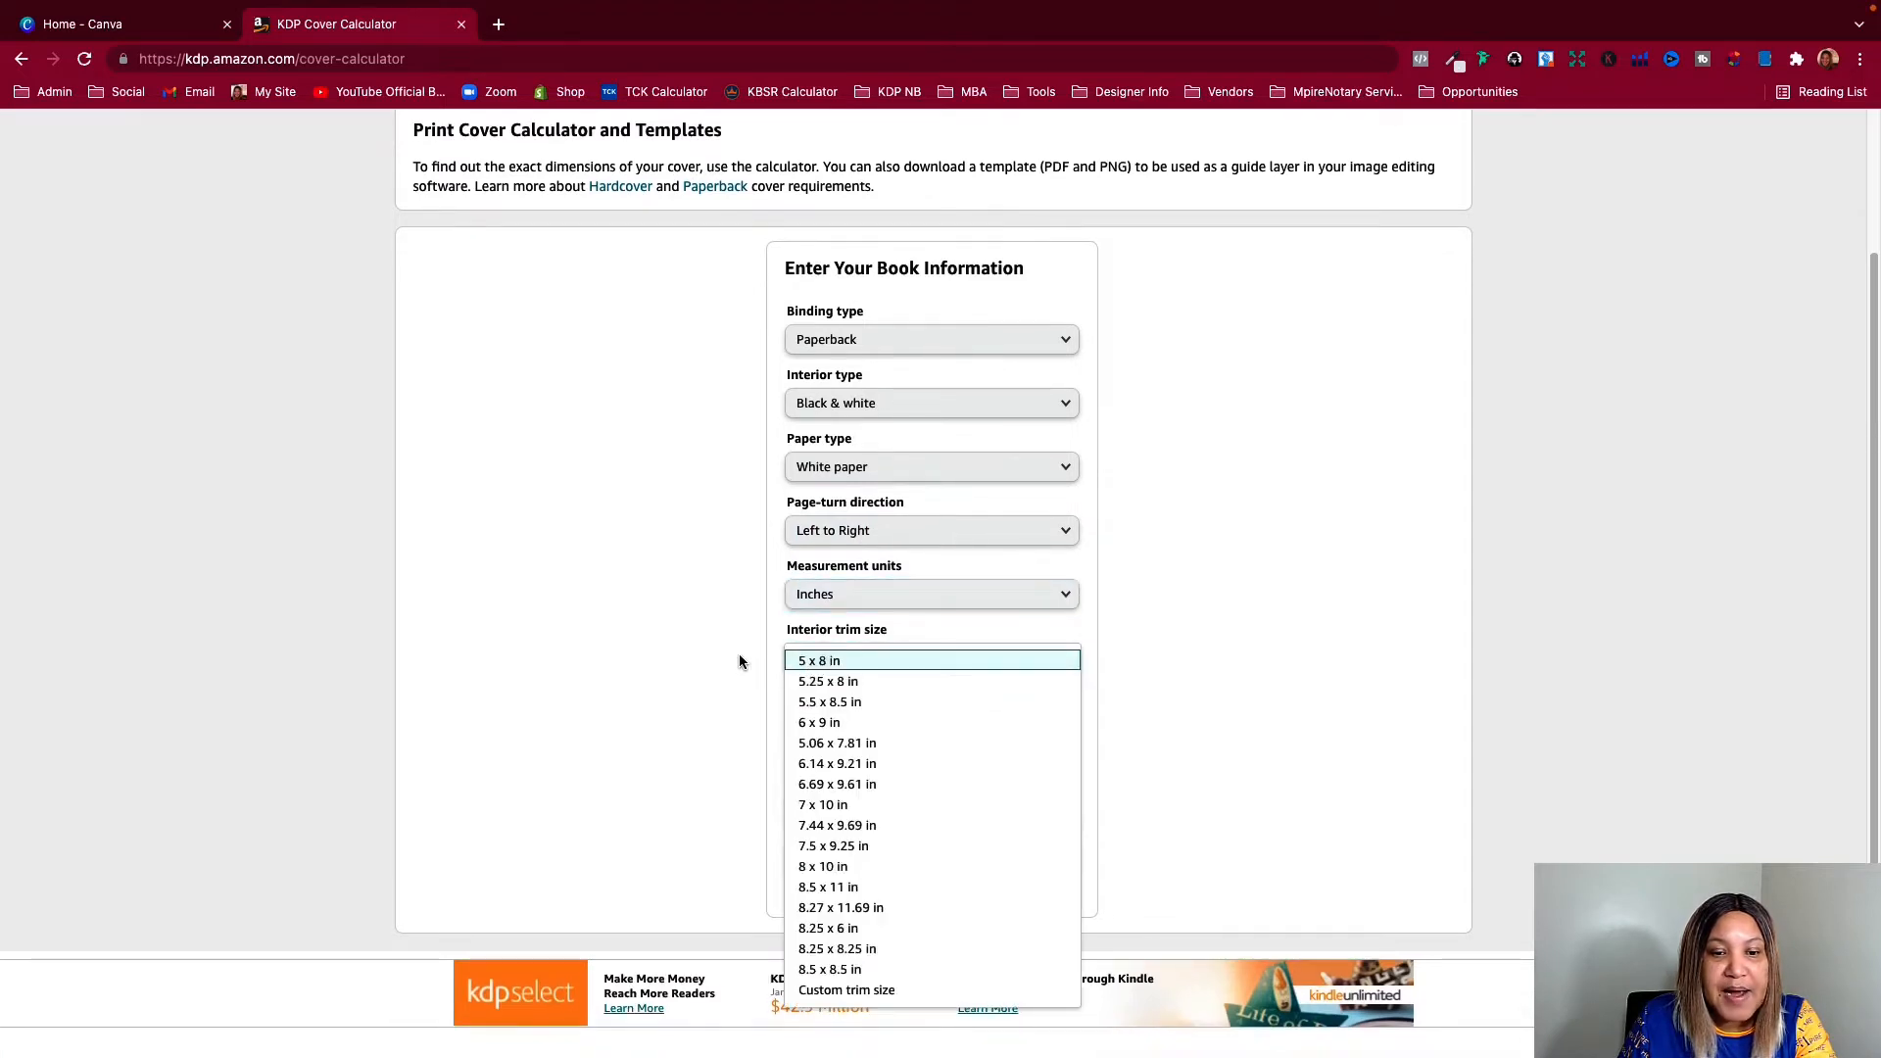
pyautogui.click(804, 660)
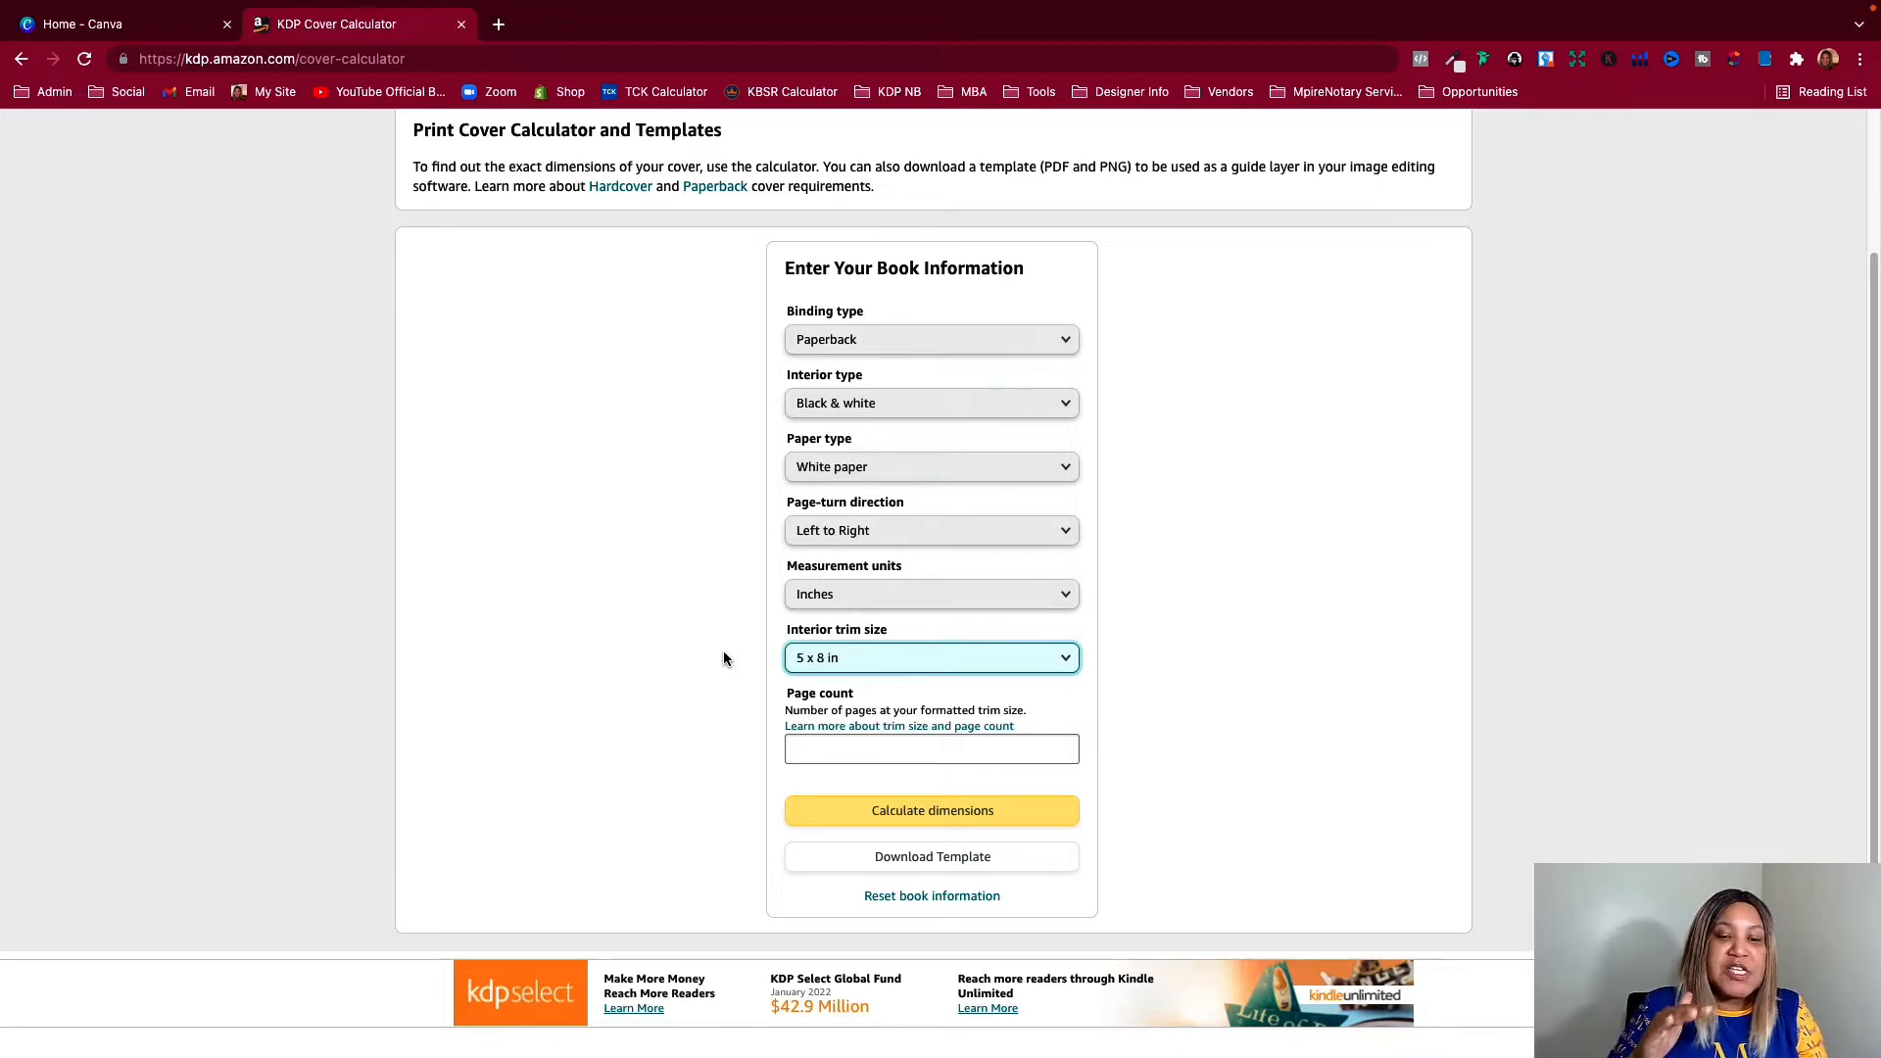
# Enter a page count of 124, calculate the cover dimensions and download the cover template
pyautogui.click(798, 748)
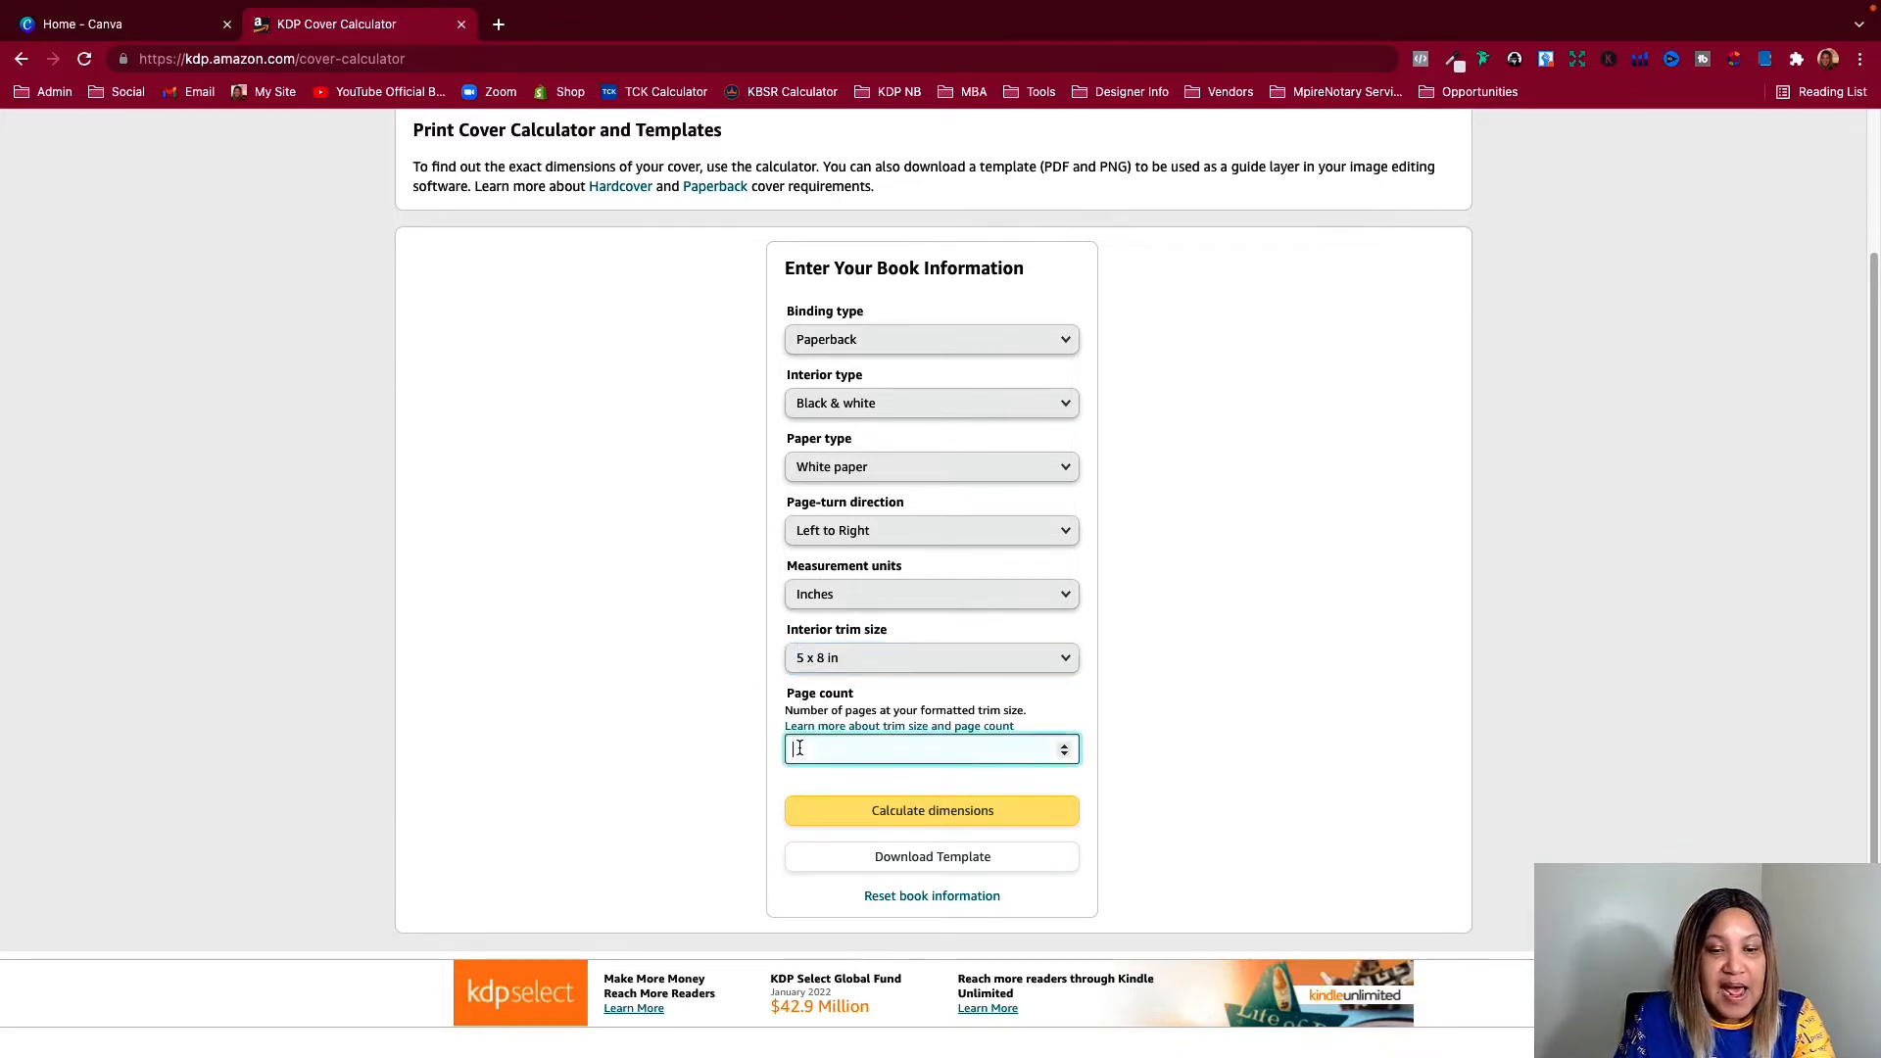
pyautogui.click(664, 749)
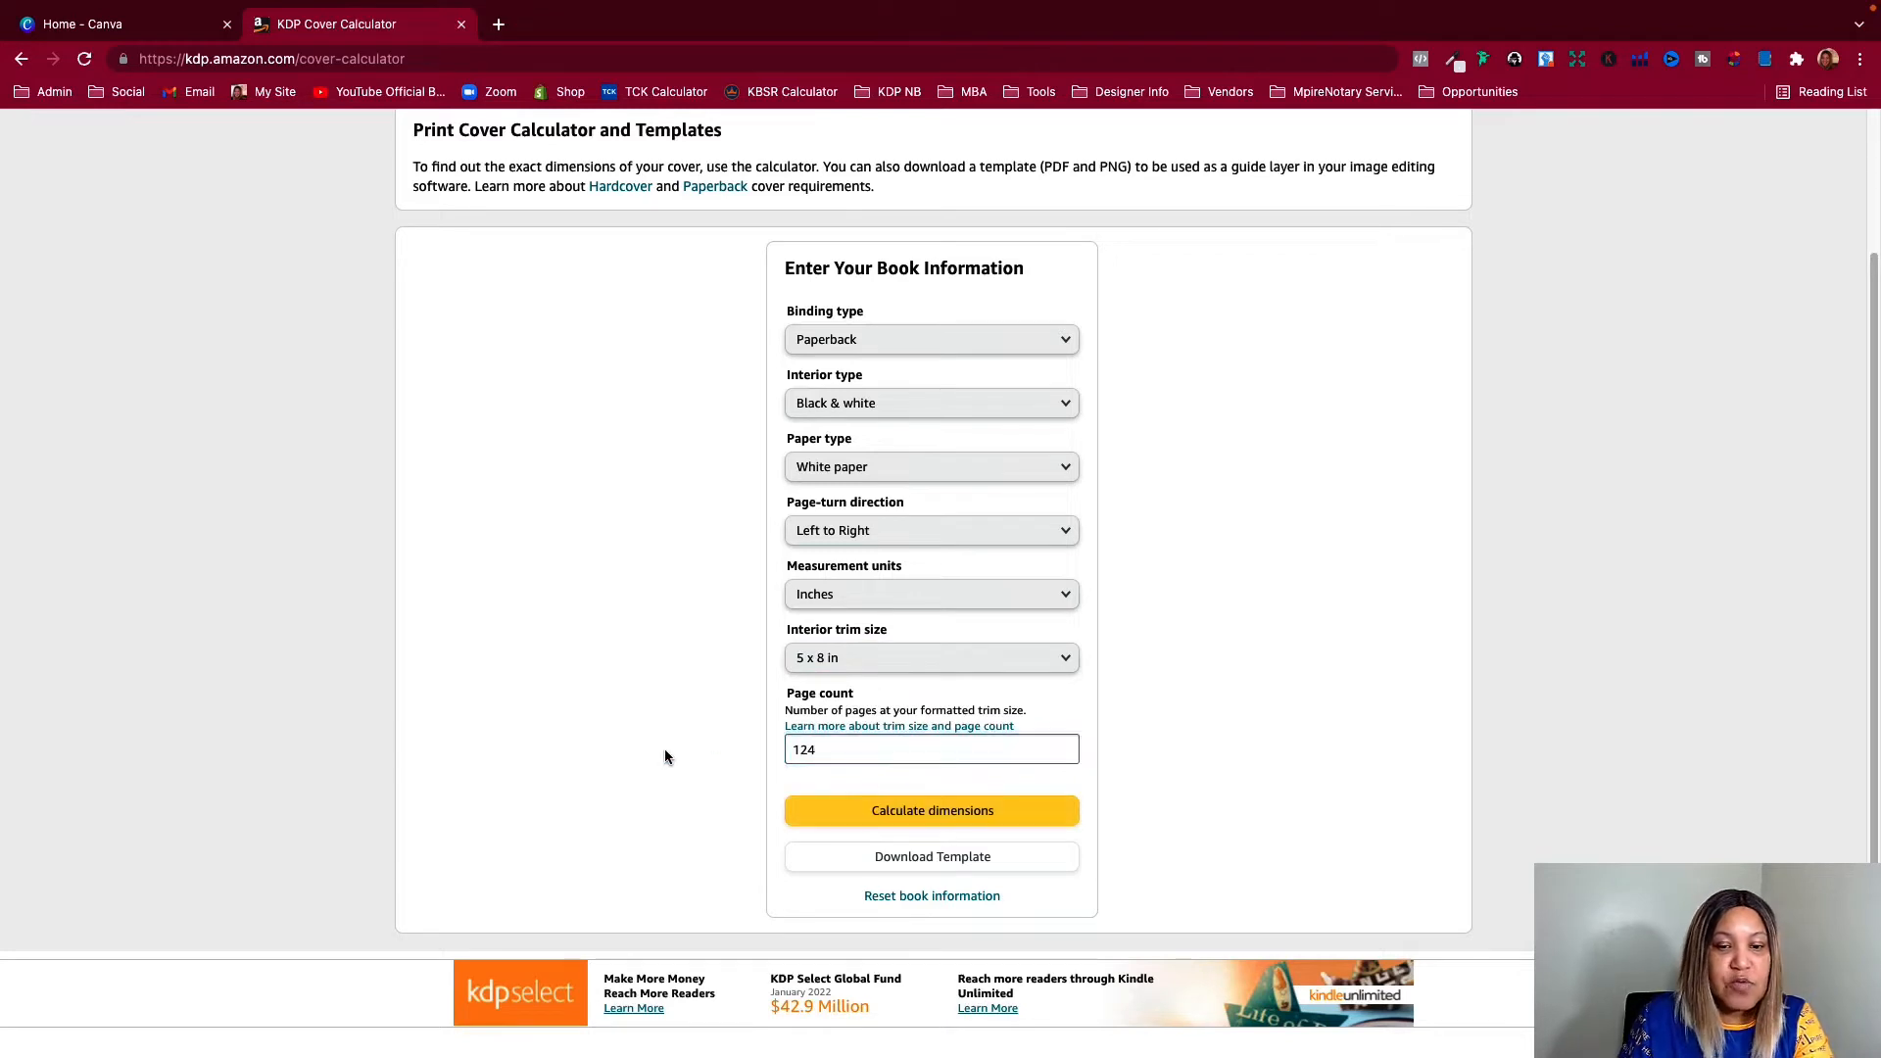
pyautogui.click(901, 813)
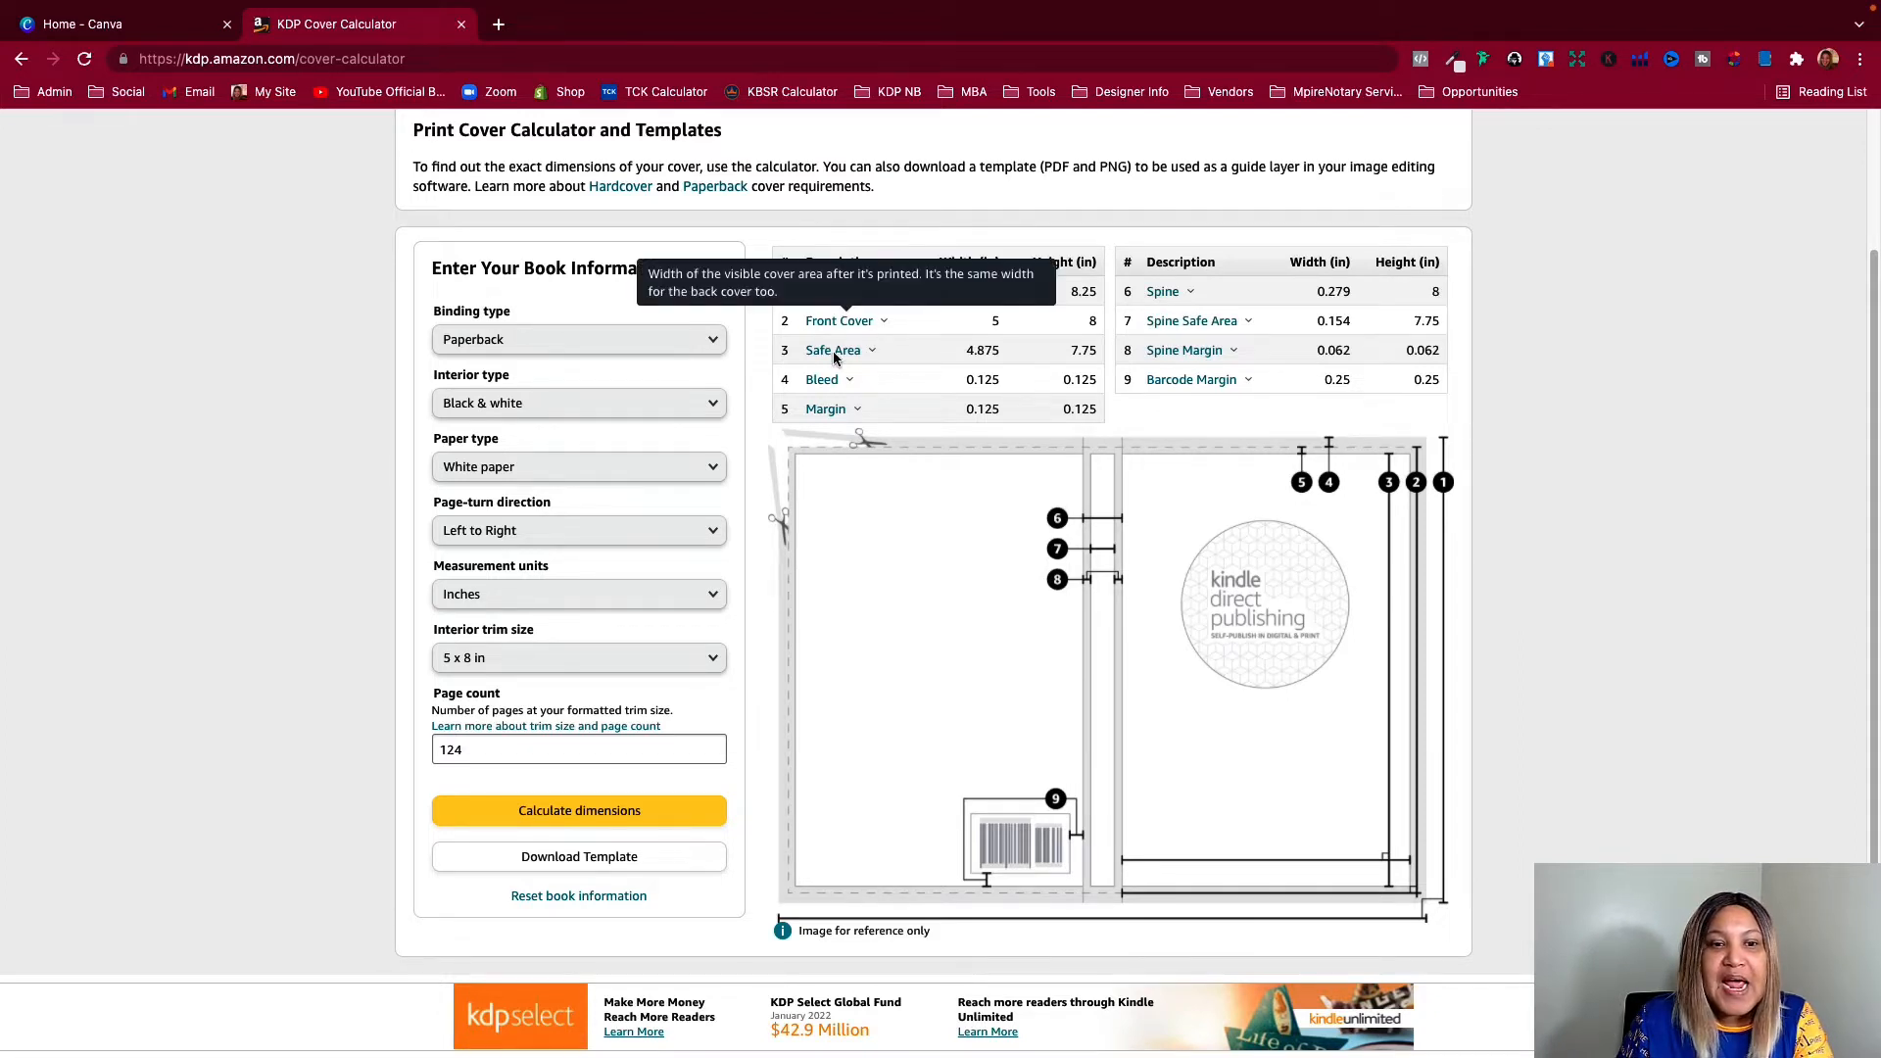
pyautogui.click(546, 862)
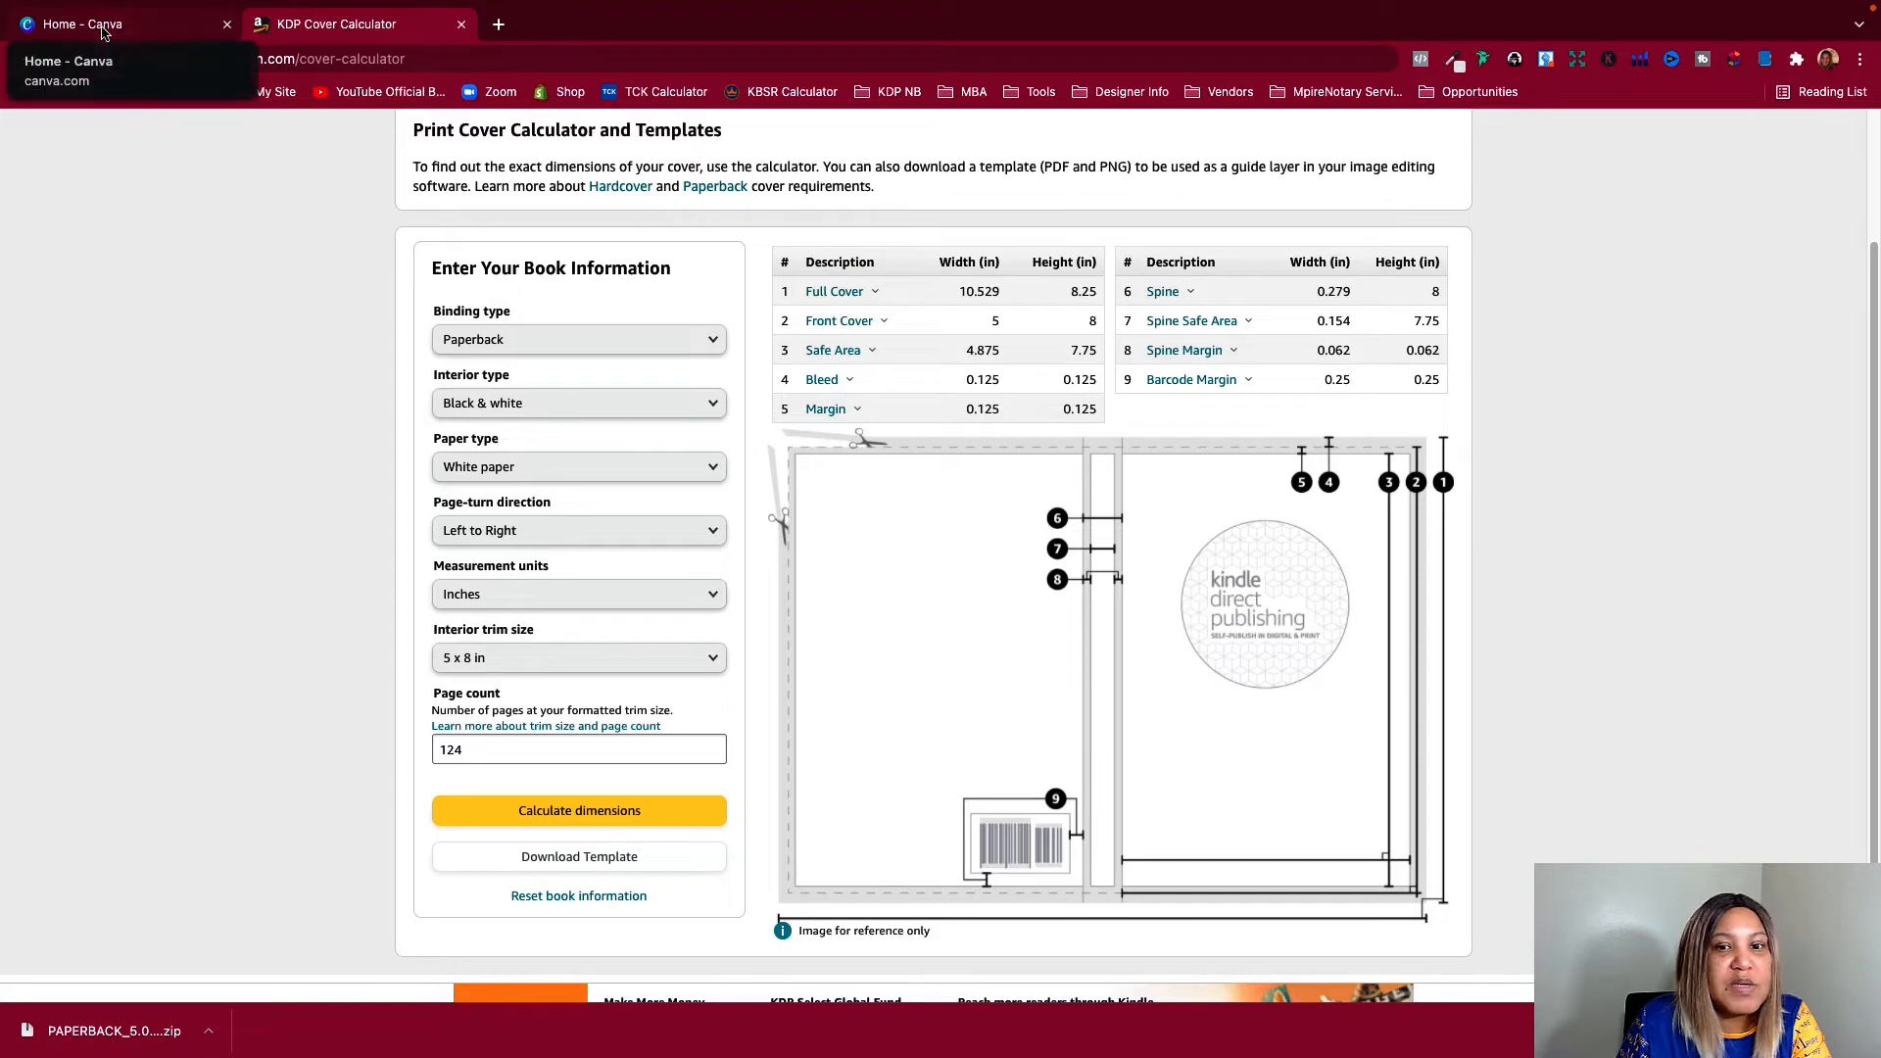
# Highlight the full cover width and height in the calculated dimensions table to read them
pyautogui.moveTo(962, 293); pyautogui.dragTo(1099, 293)
pyautogui.click(960, 293)
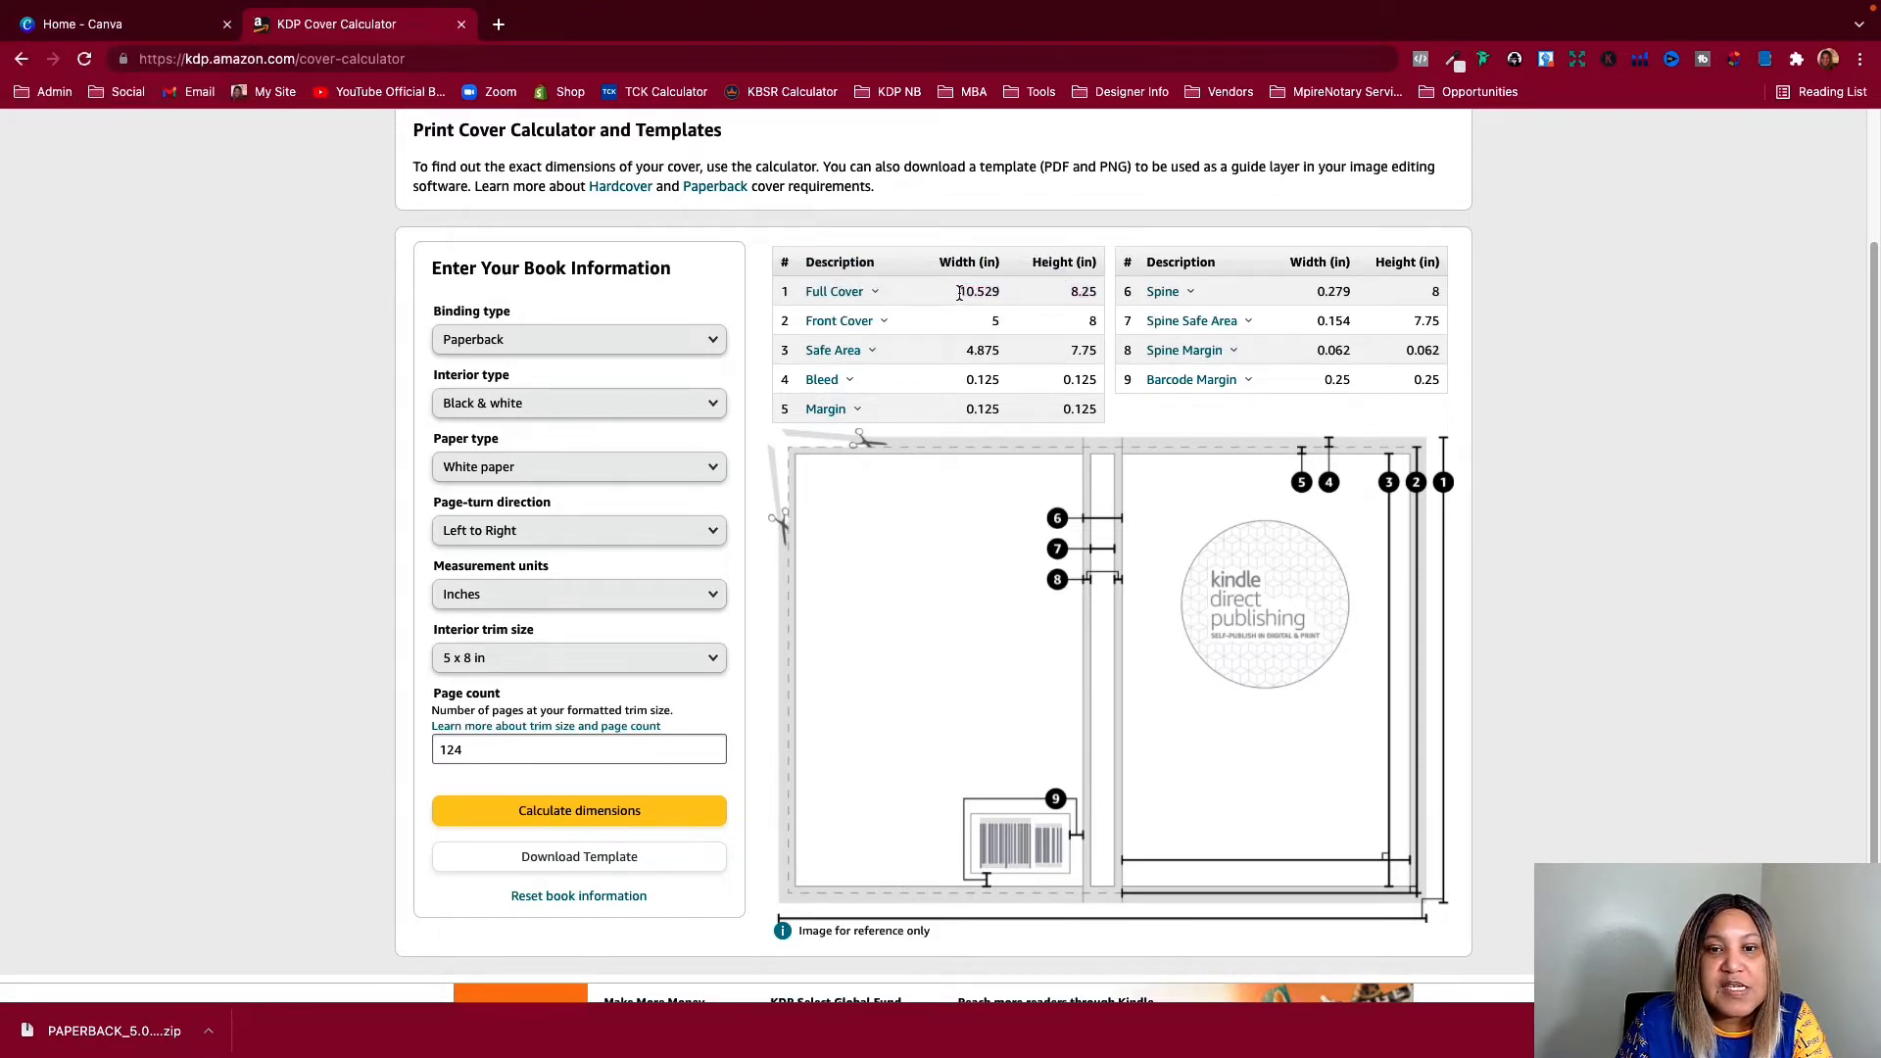
pyautogui.moveTo(960, 292); pyautogui.dragTo(1092, 294)
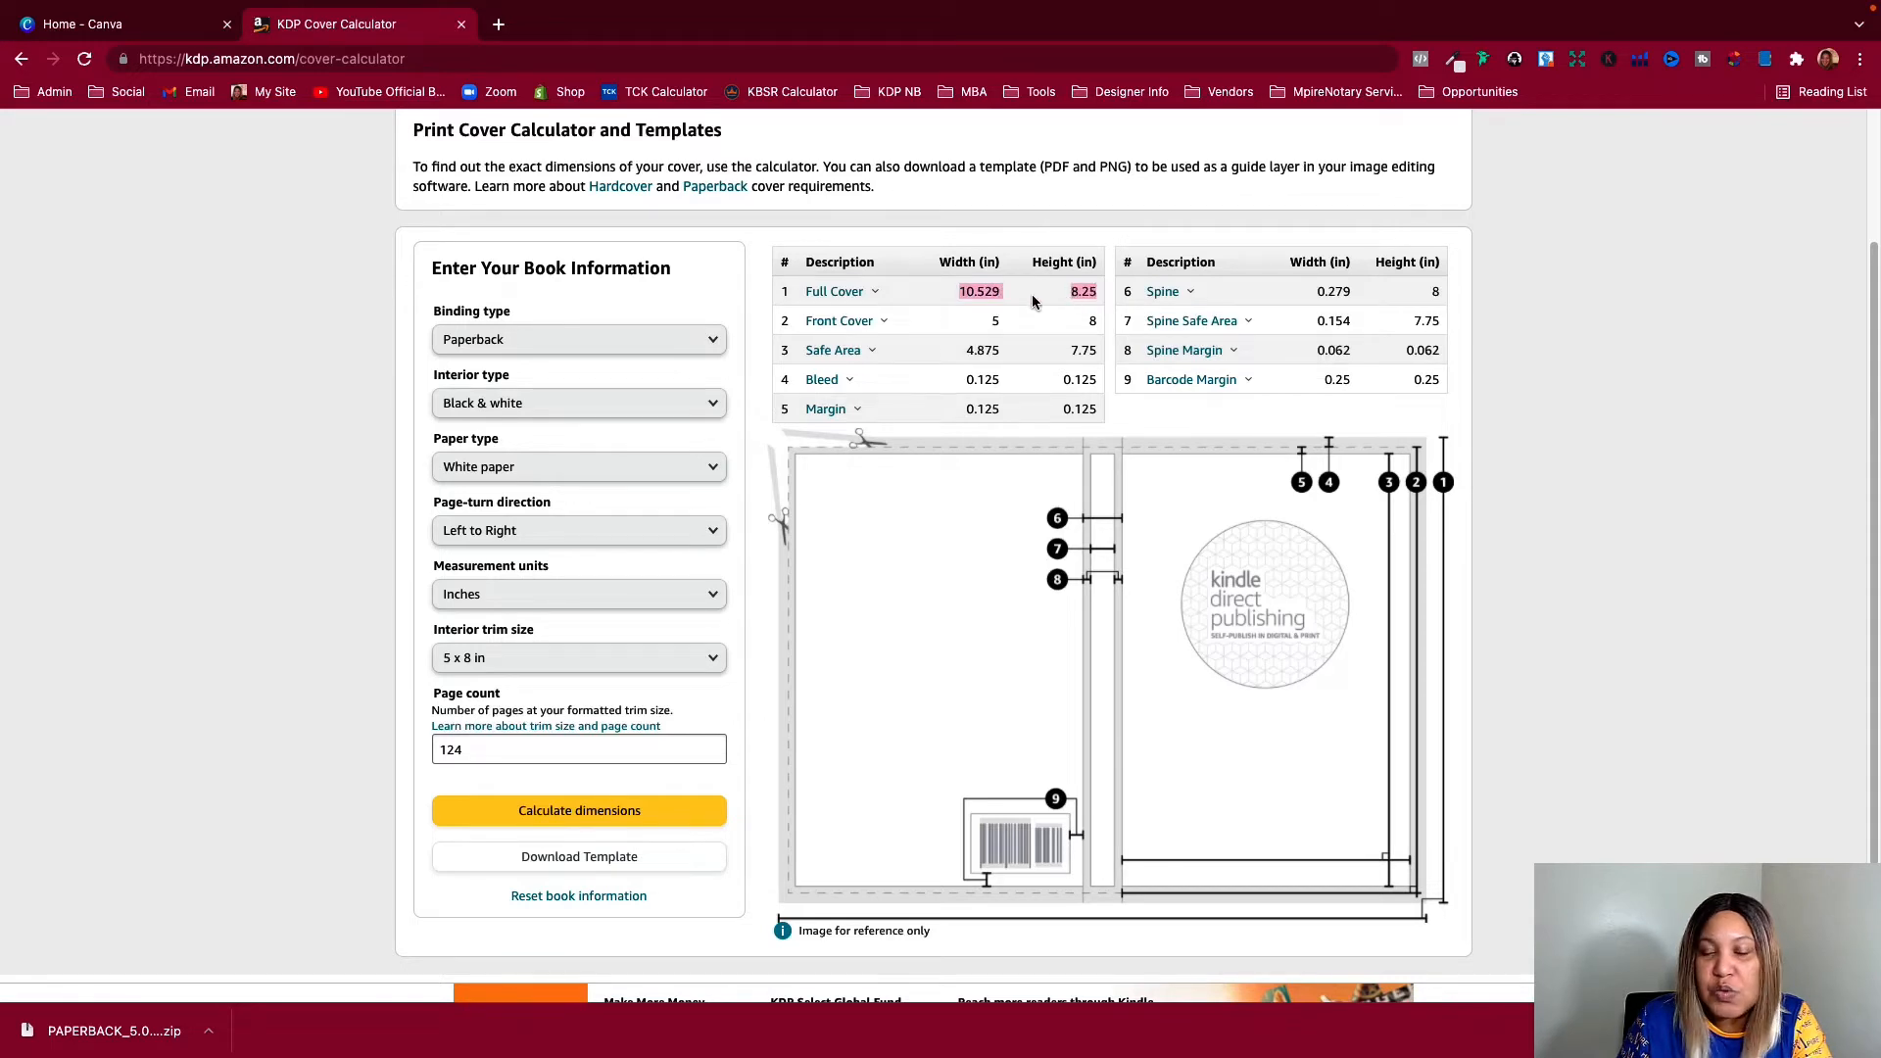
pyautogui.moveTo(956, 291); pyautogui.dragTo(1089, 291)
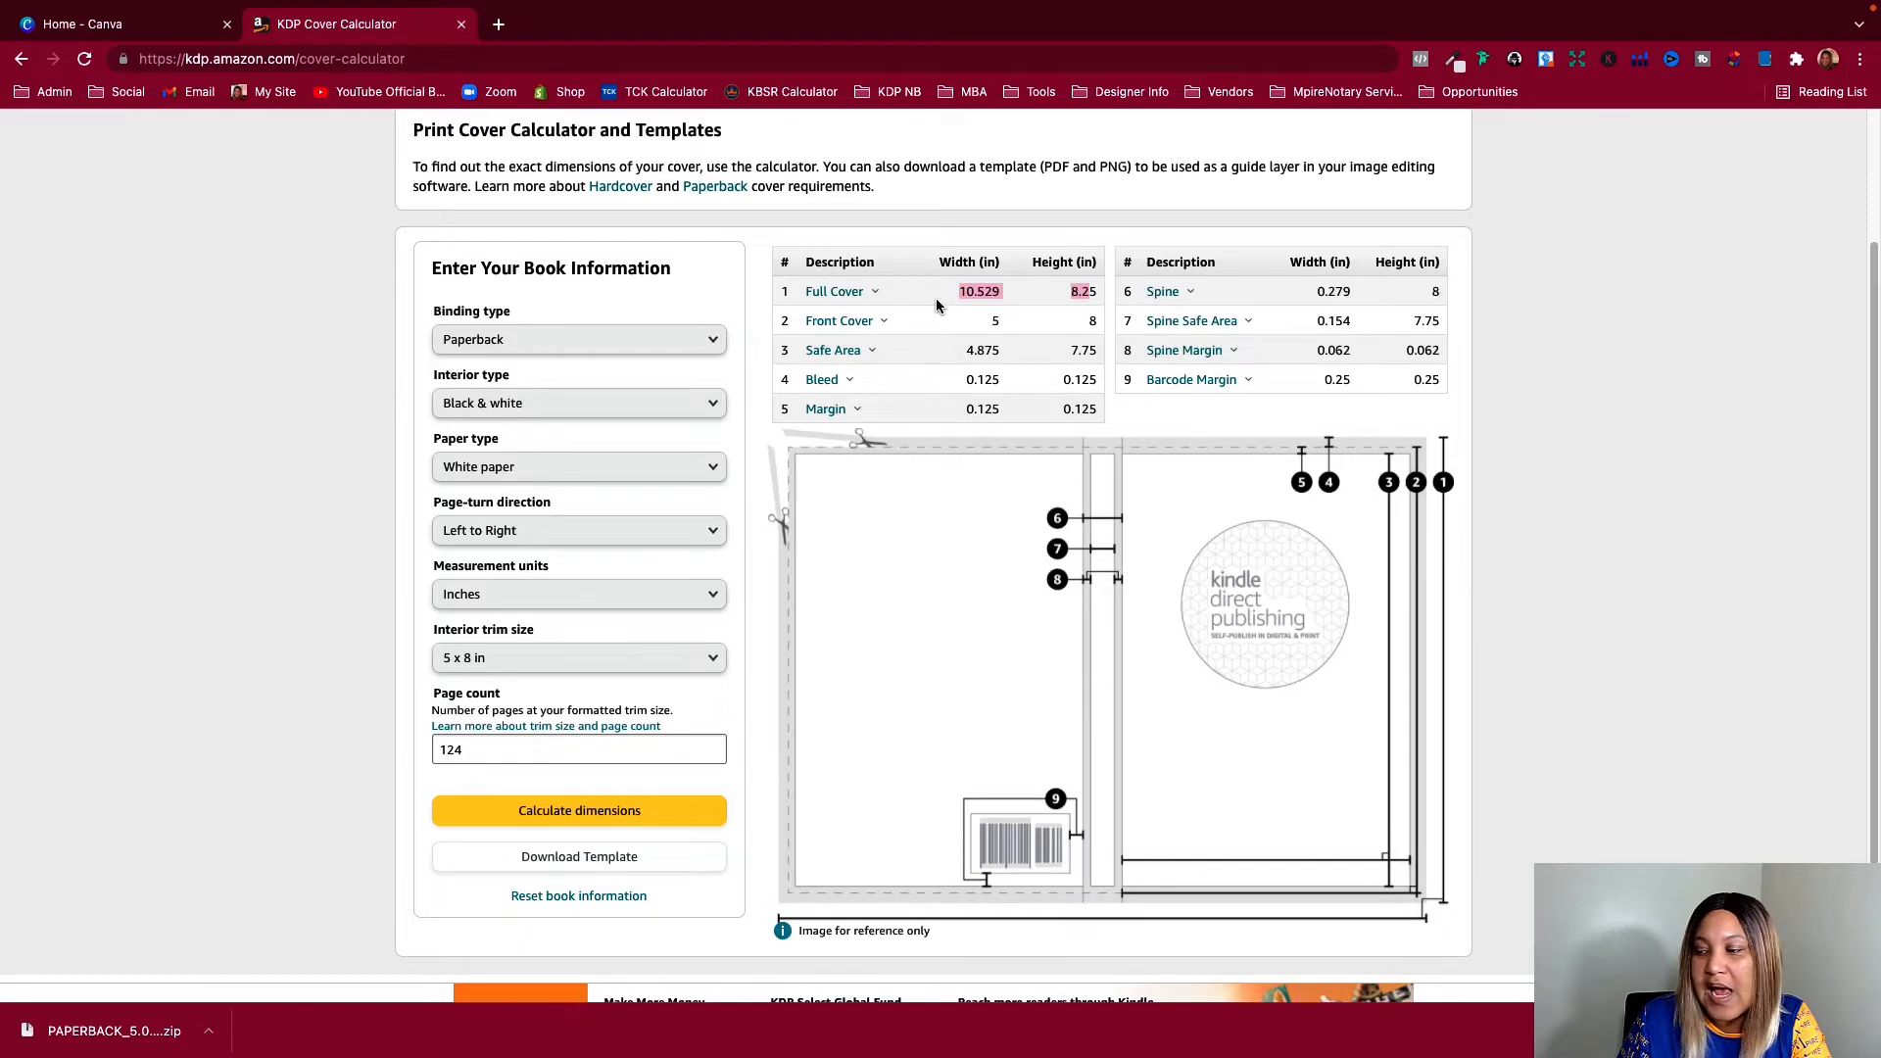
# Switch to Canva and create a custom-size design 10.529 in wide and 8.25 in high
pyautogui.click(162, 38)
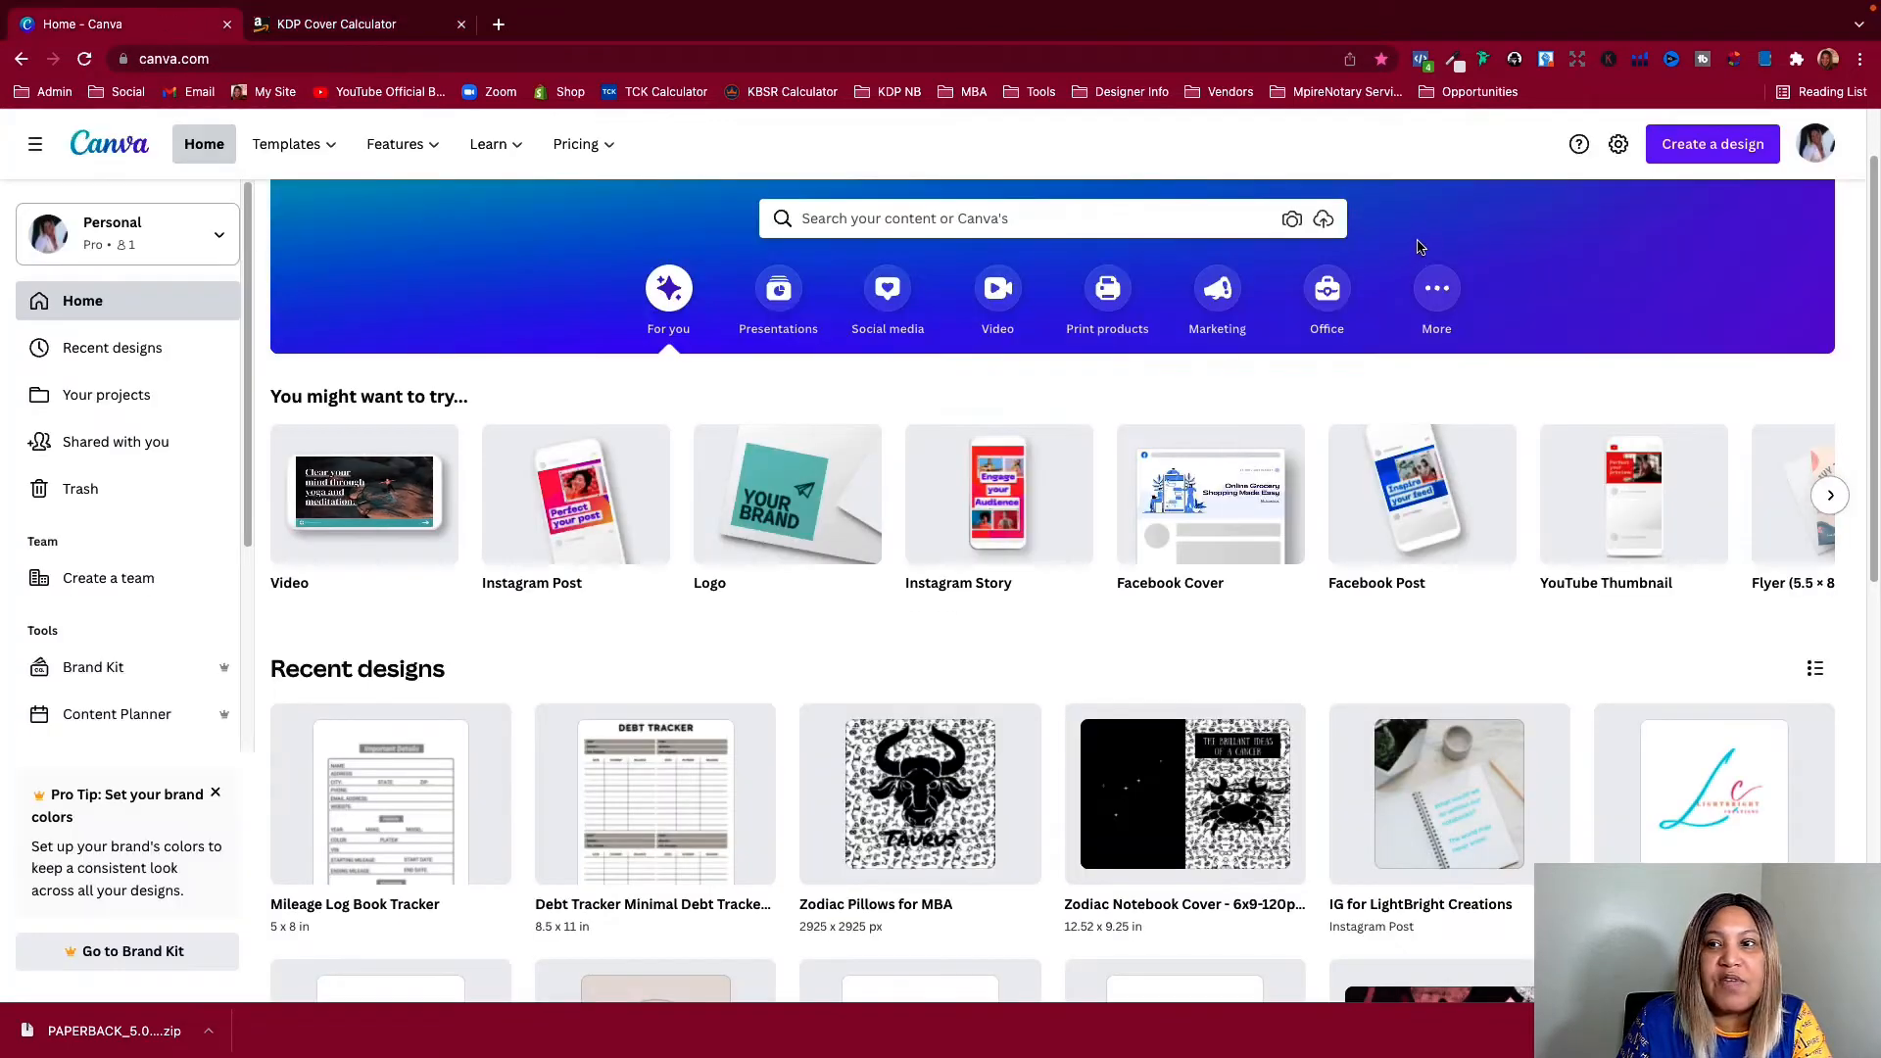
pyautogui.click(1722, 146)
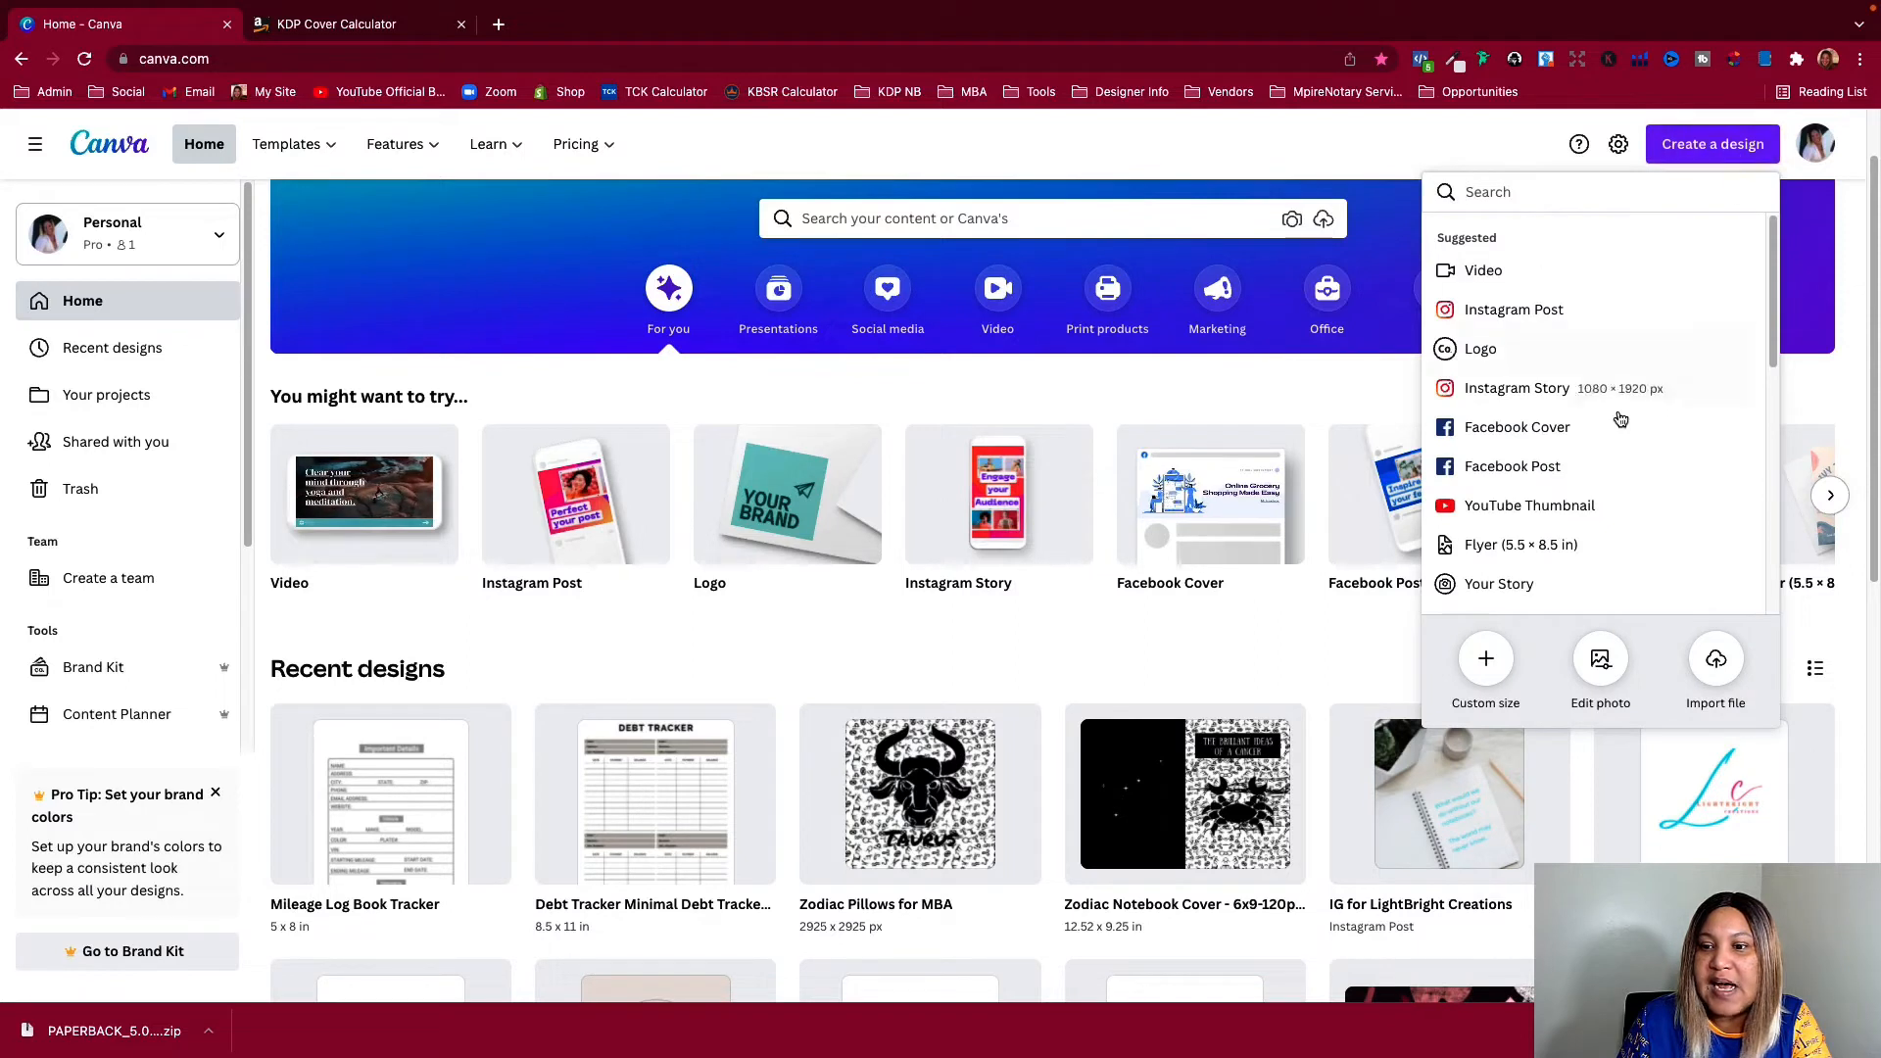
pyautogui.click(1486, 664)
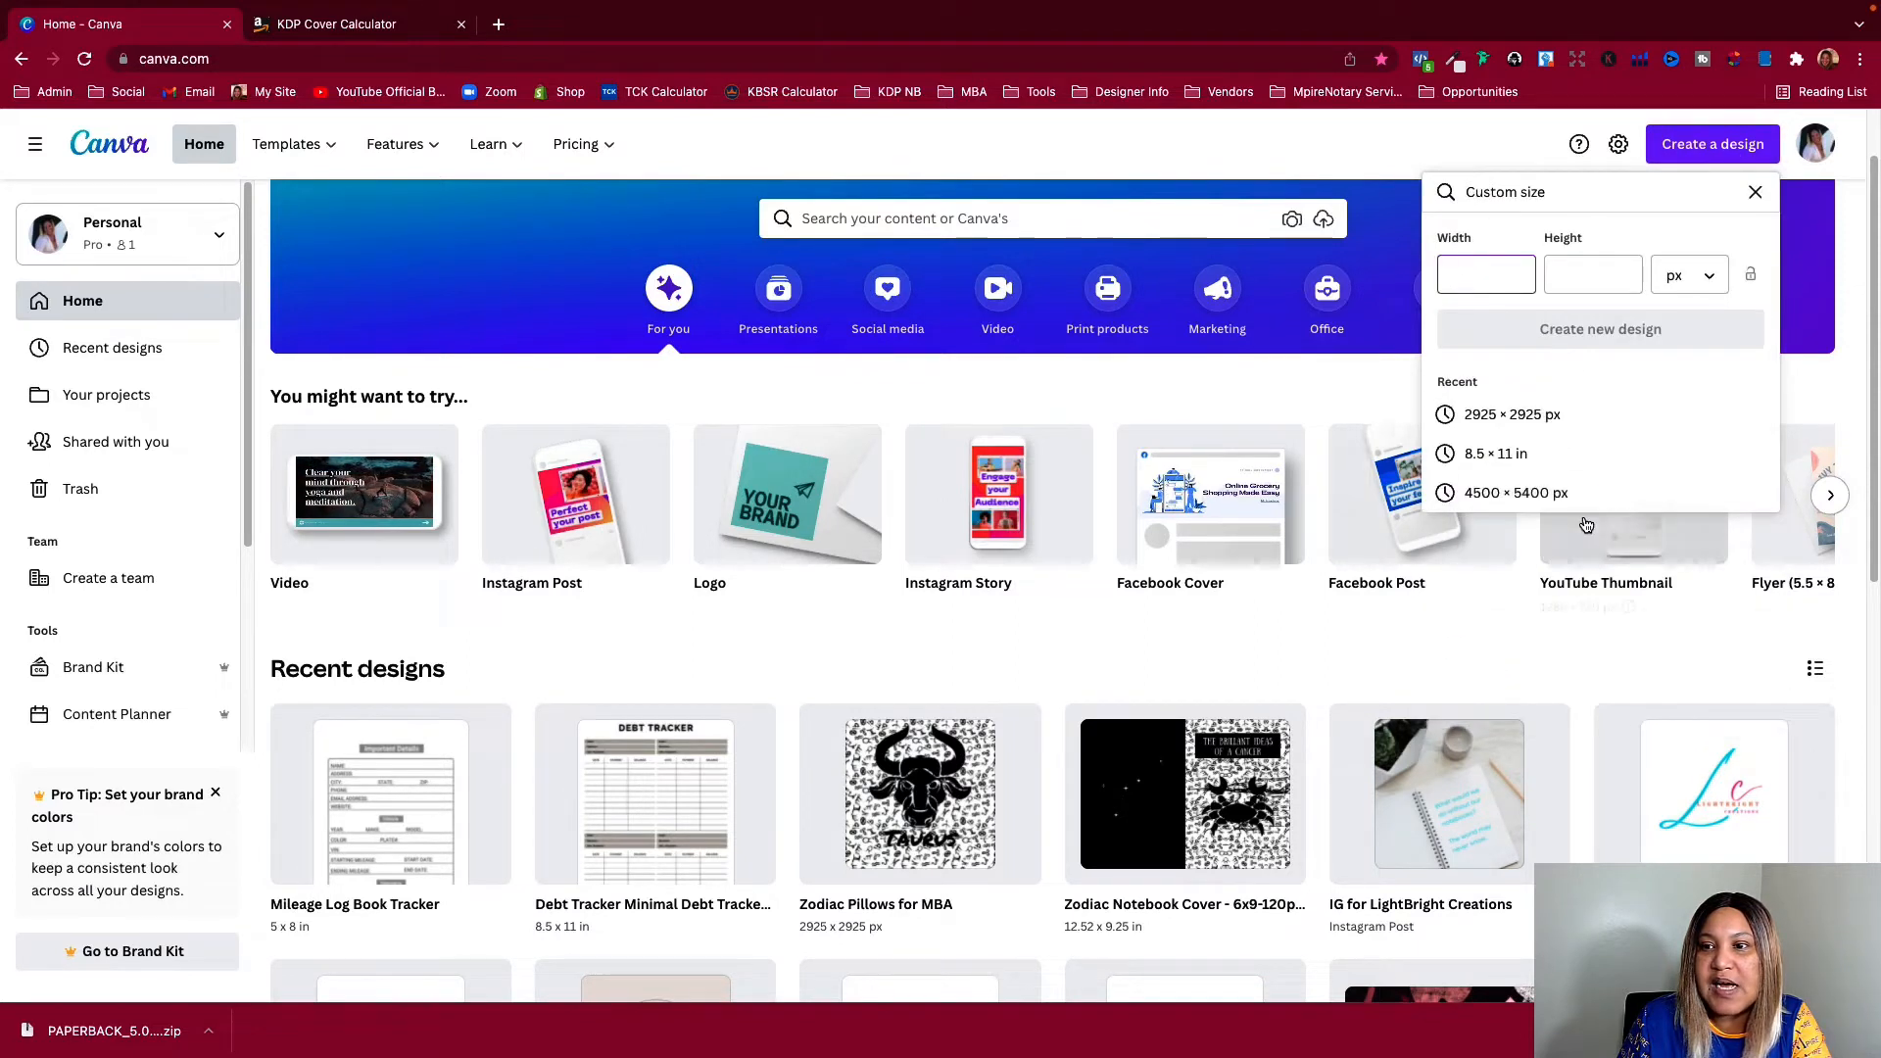
pyautogui.click(1693, 281)
pyautogui.click(1672, 315)
pyautogui.click(1486, 275)
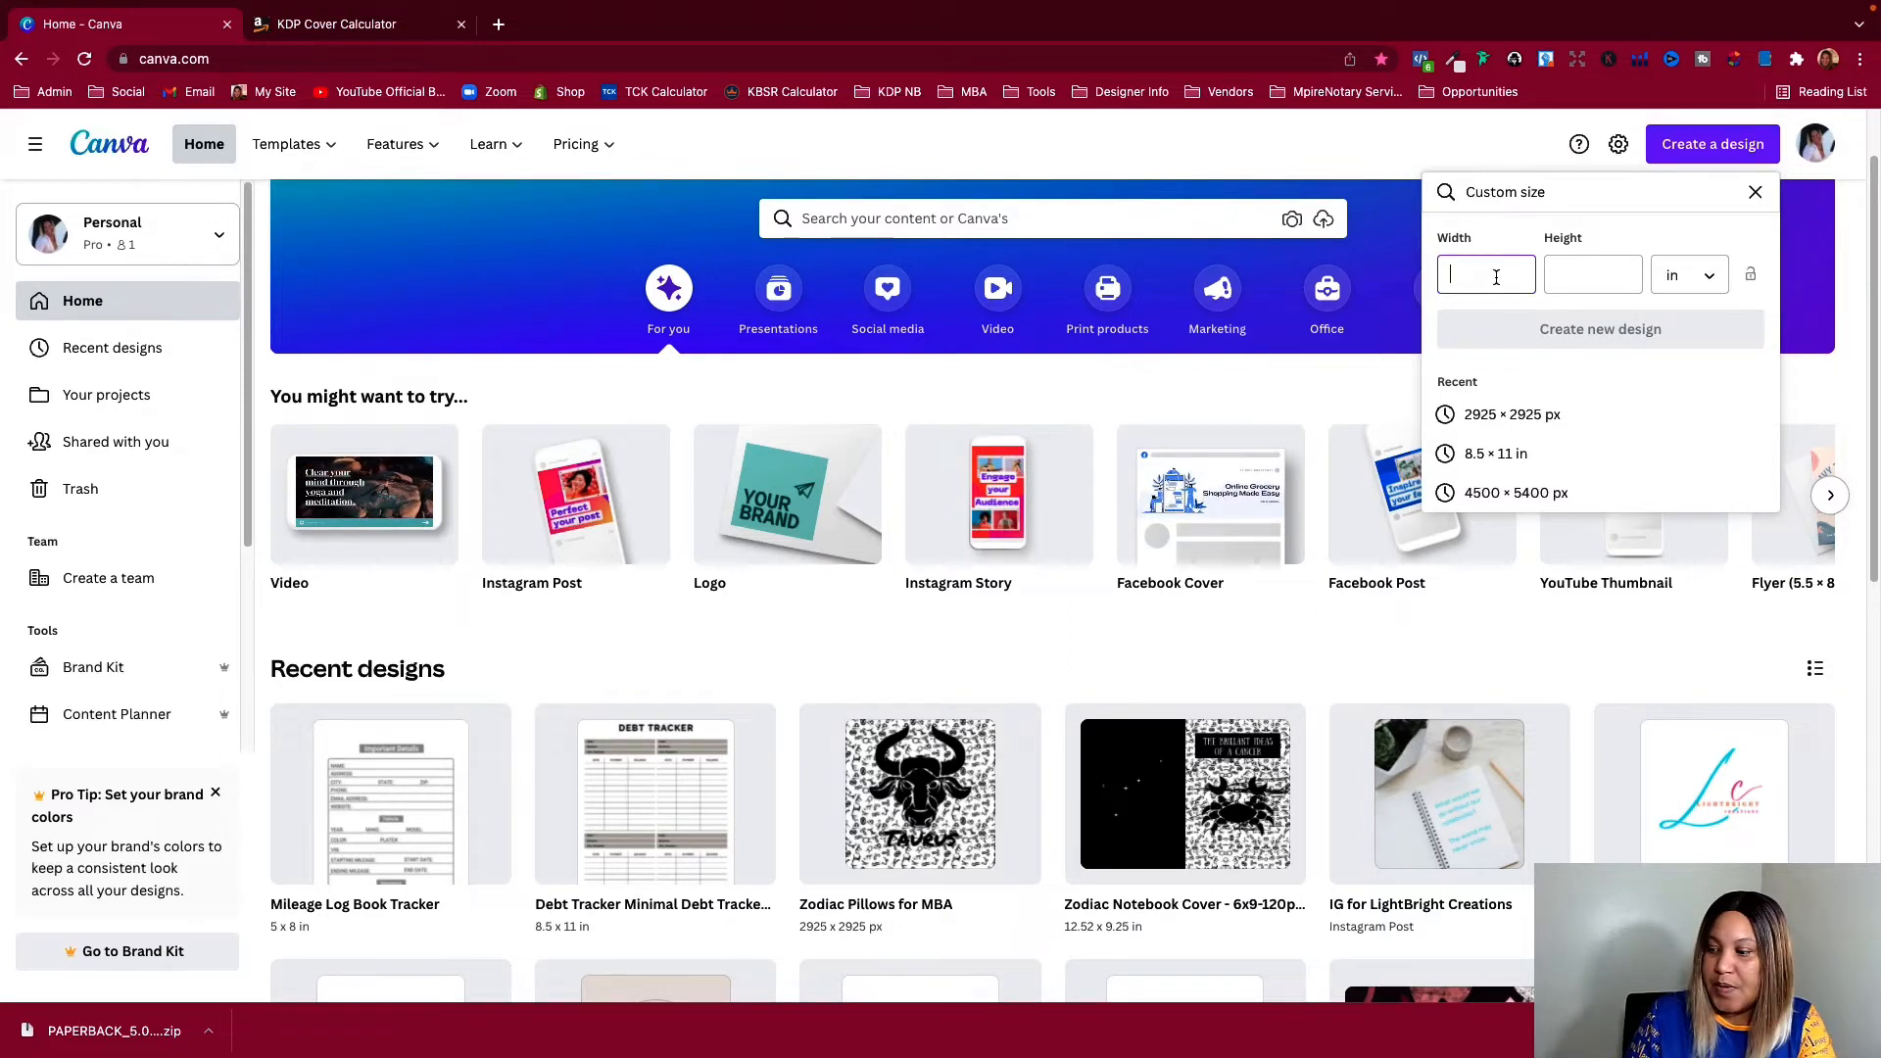
pyautogui.write('10.529')
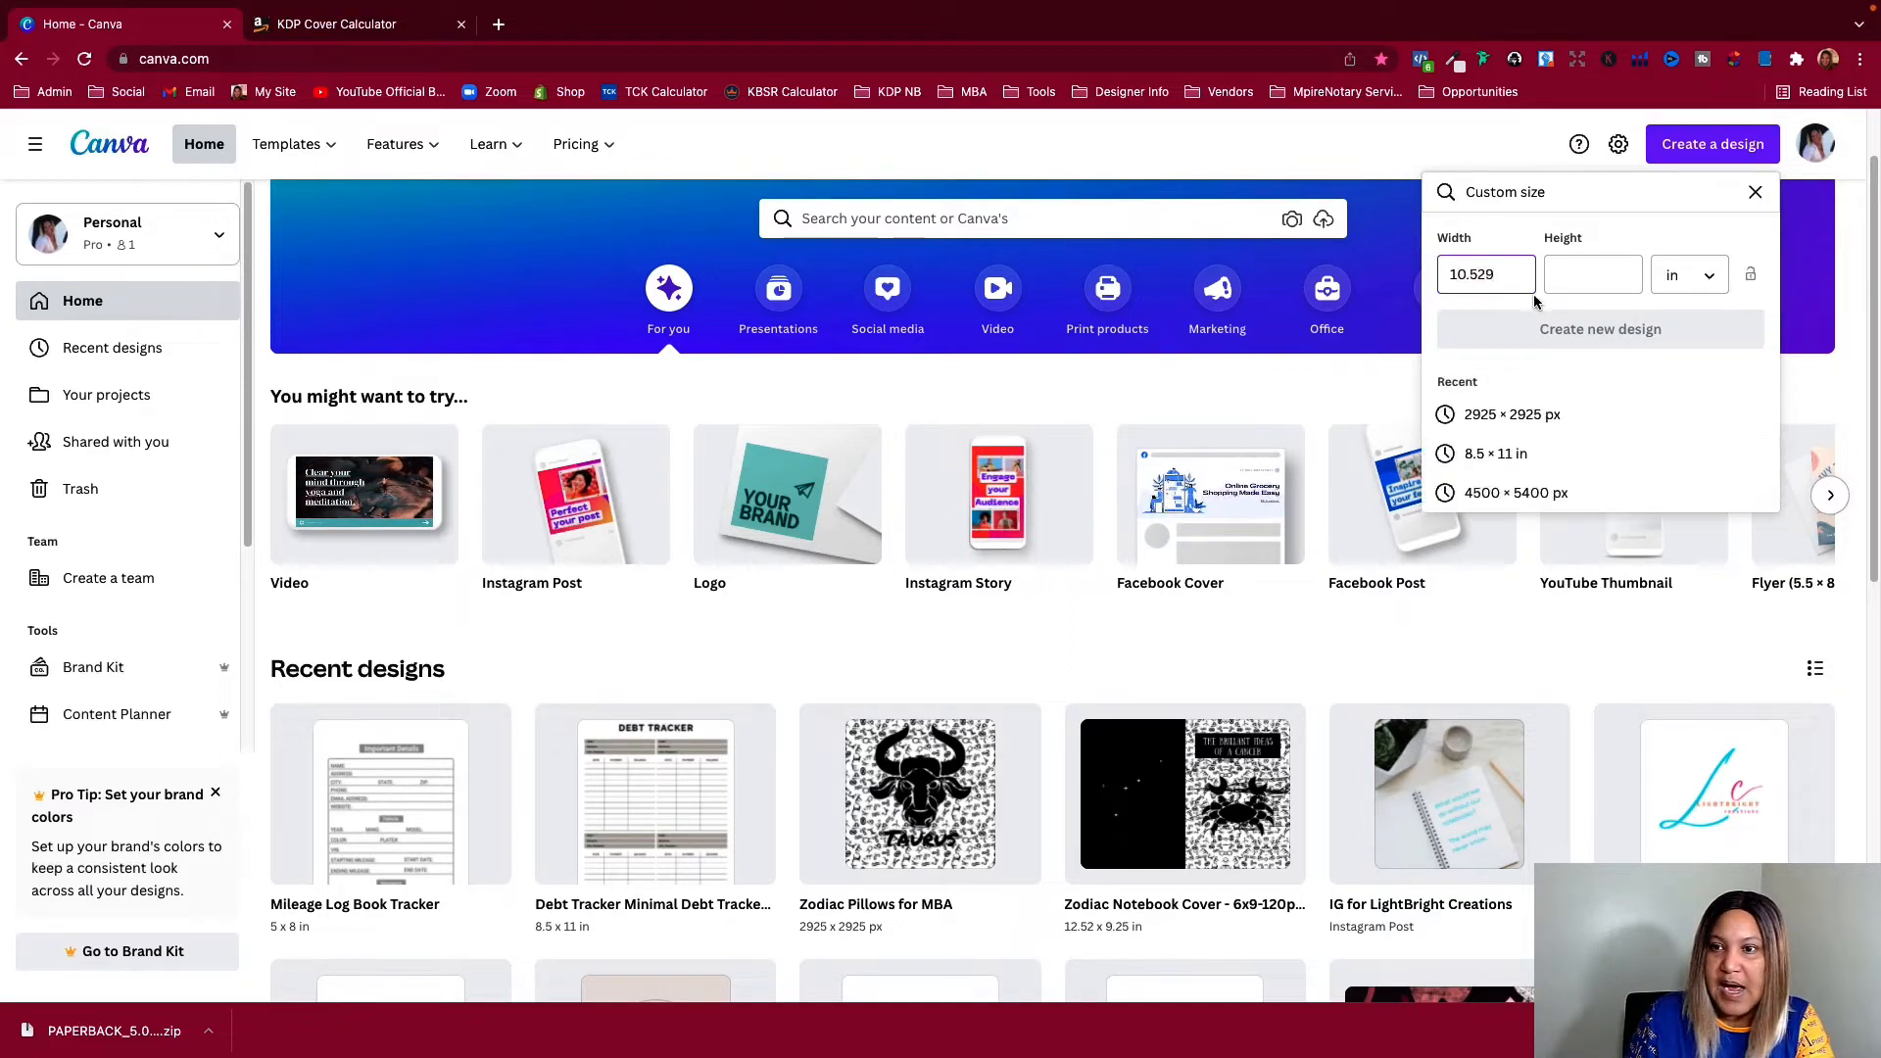
pyautogui.click(1570, 281)
pyautogui.write('8.25')
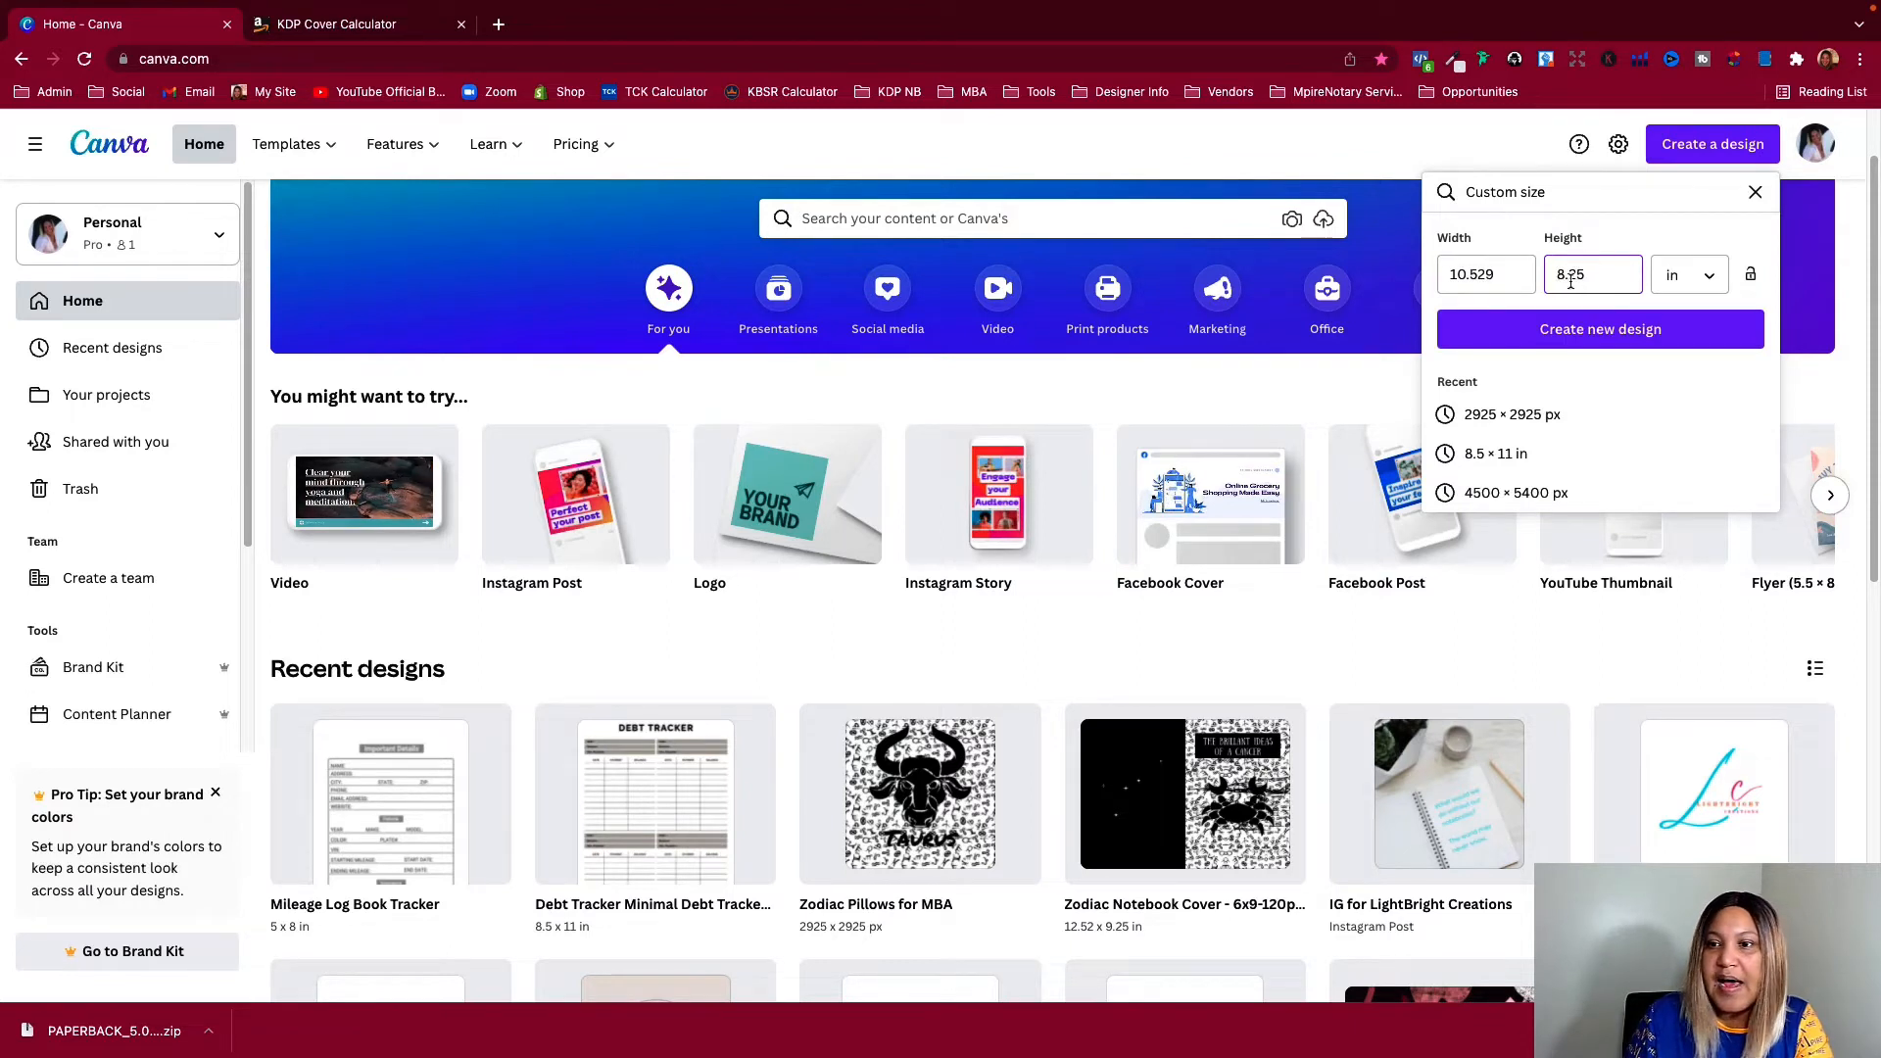
pyautogui.click(1597, 333)
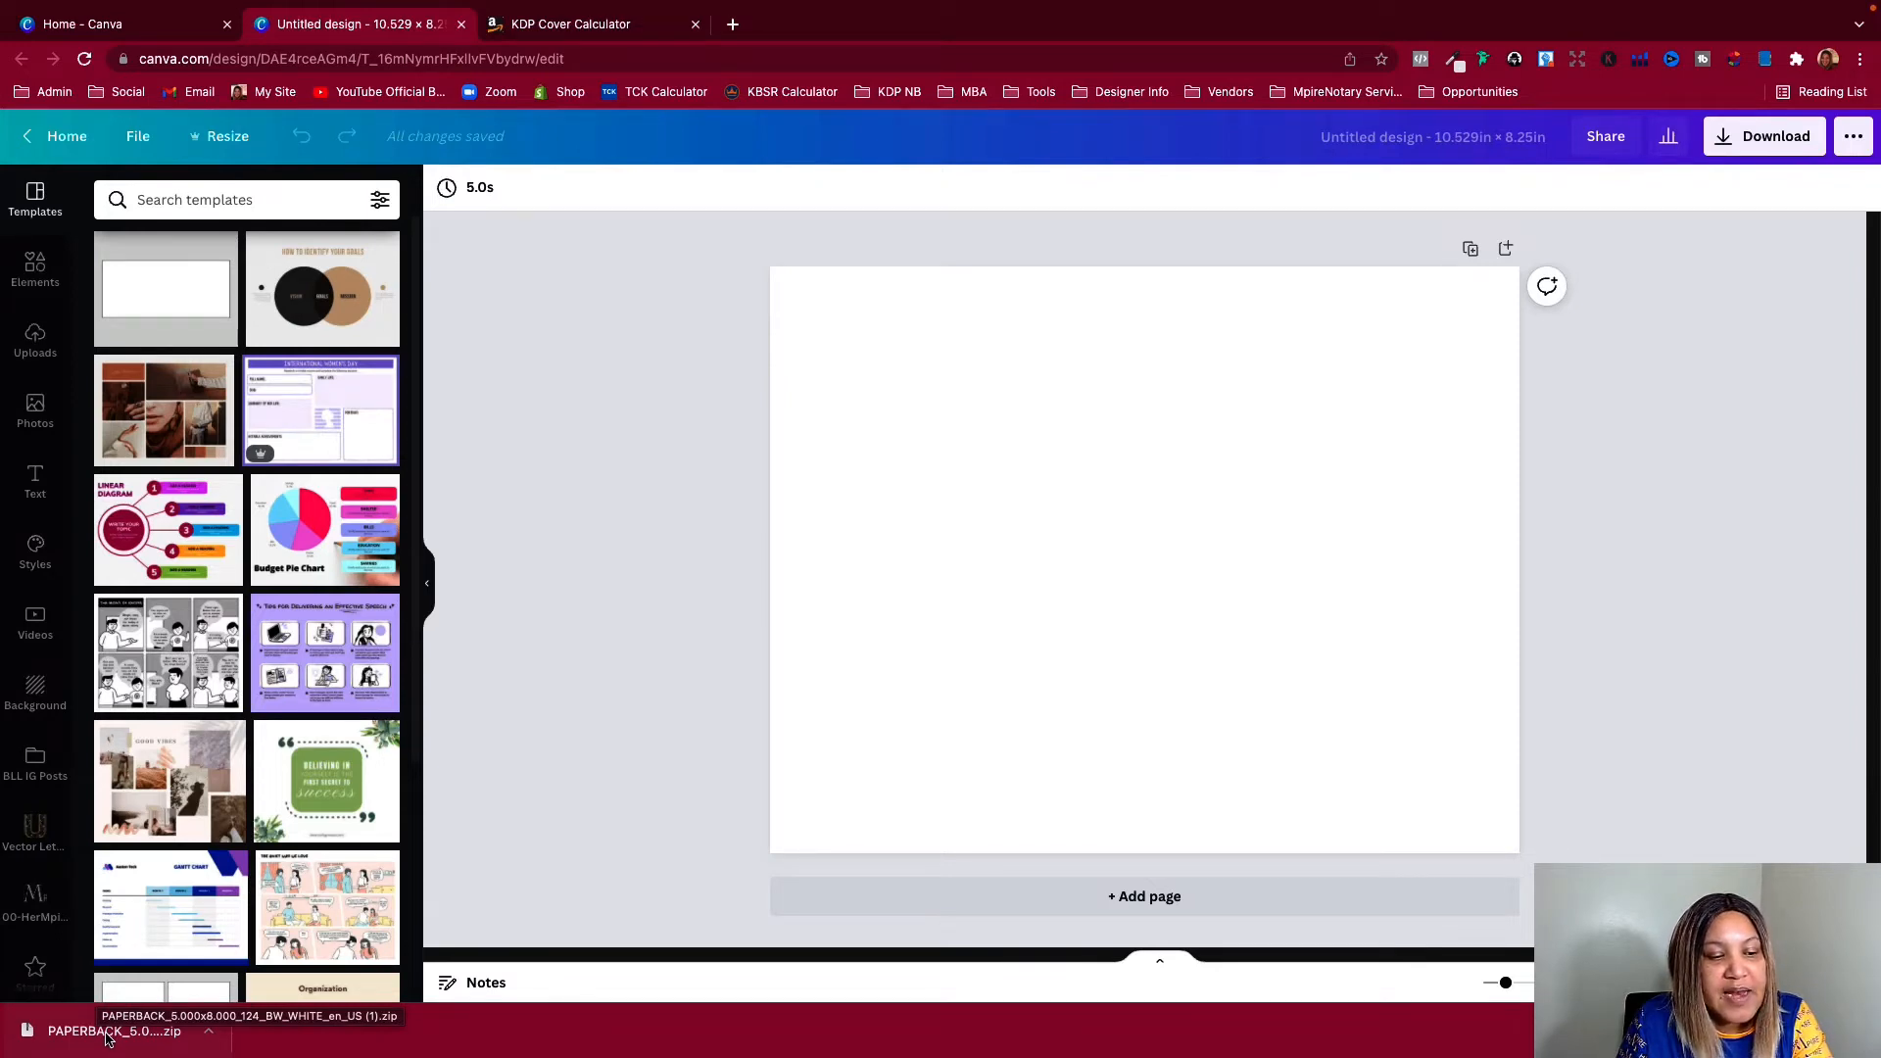
# Open the downloaded paperback template ZIP, show the Canva uploads and take the browser window out of full screen
pyautogui.moveTo(106, 1038)
pyautogui.mouseDown()
pyautogui.moveTo(30, 936)
pyautogui.moveTo(88, 1040)
pyautogui.mouseUp()
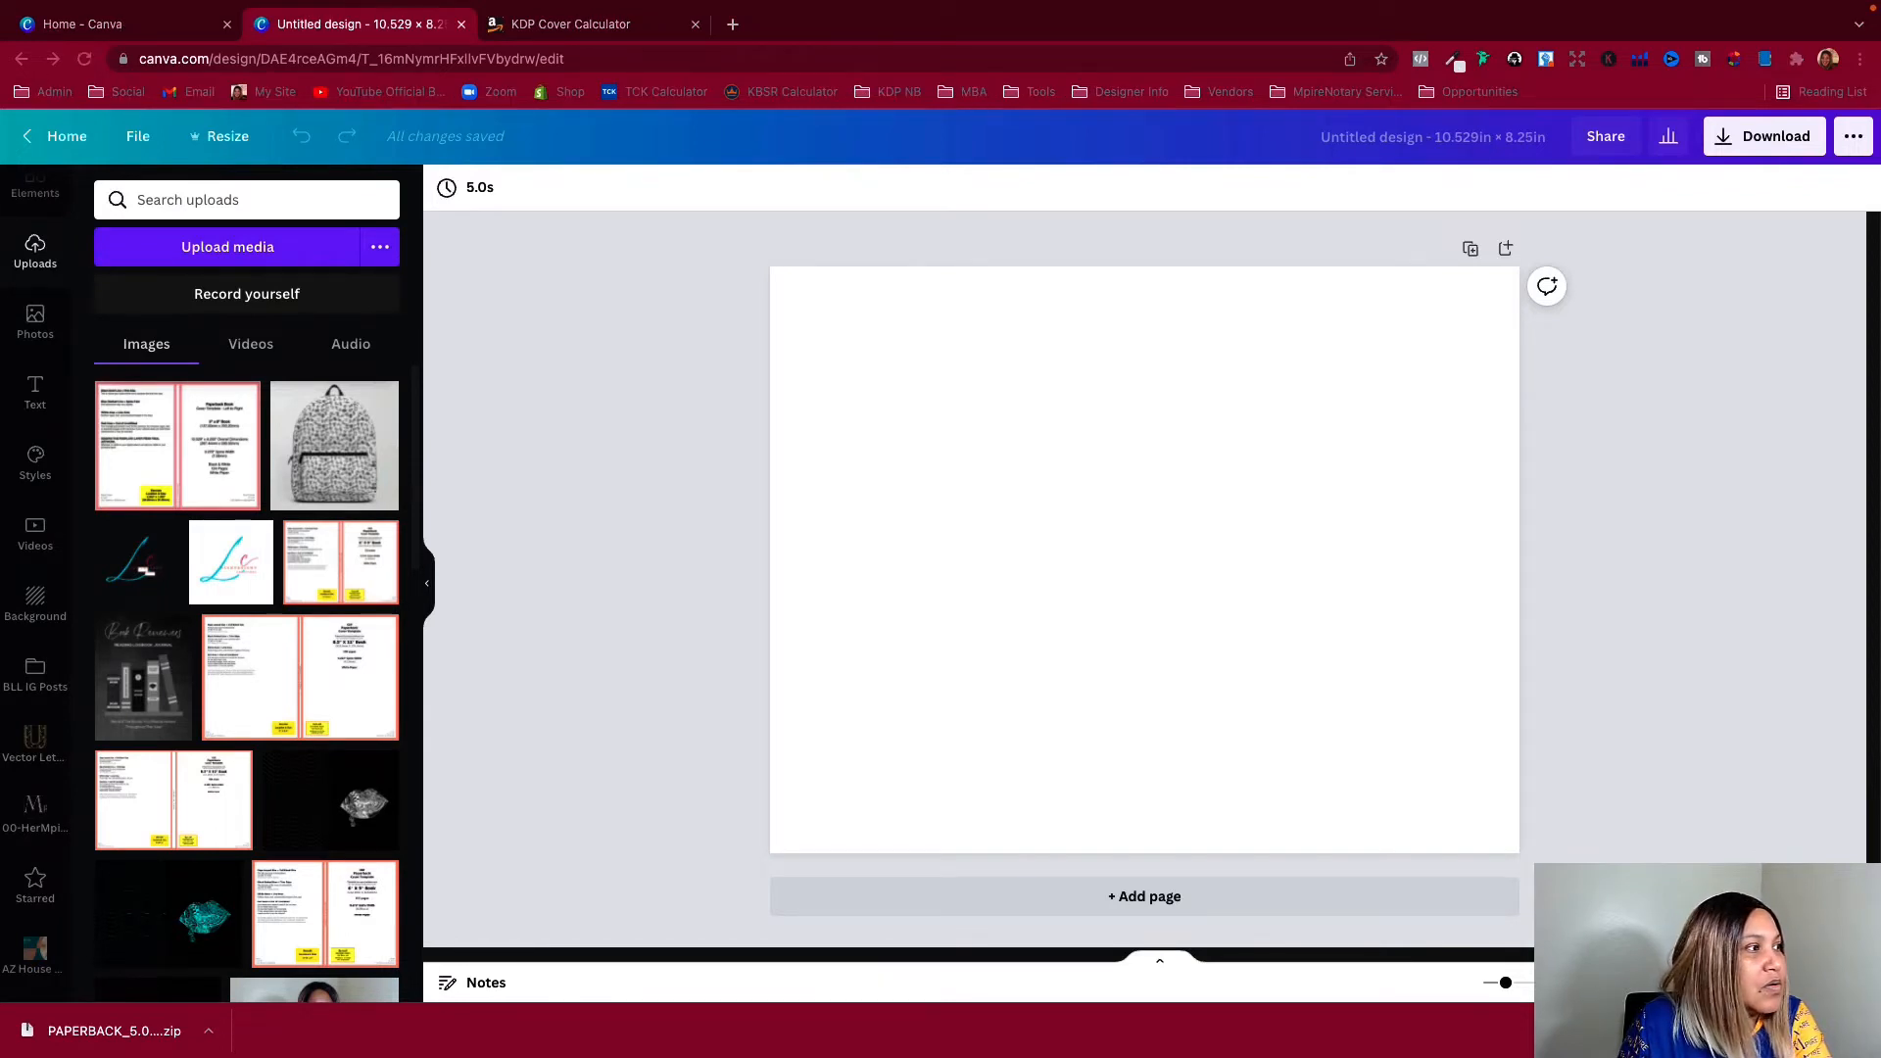
pyautogui.moveTo(166, 5)
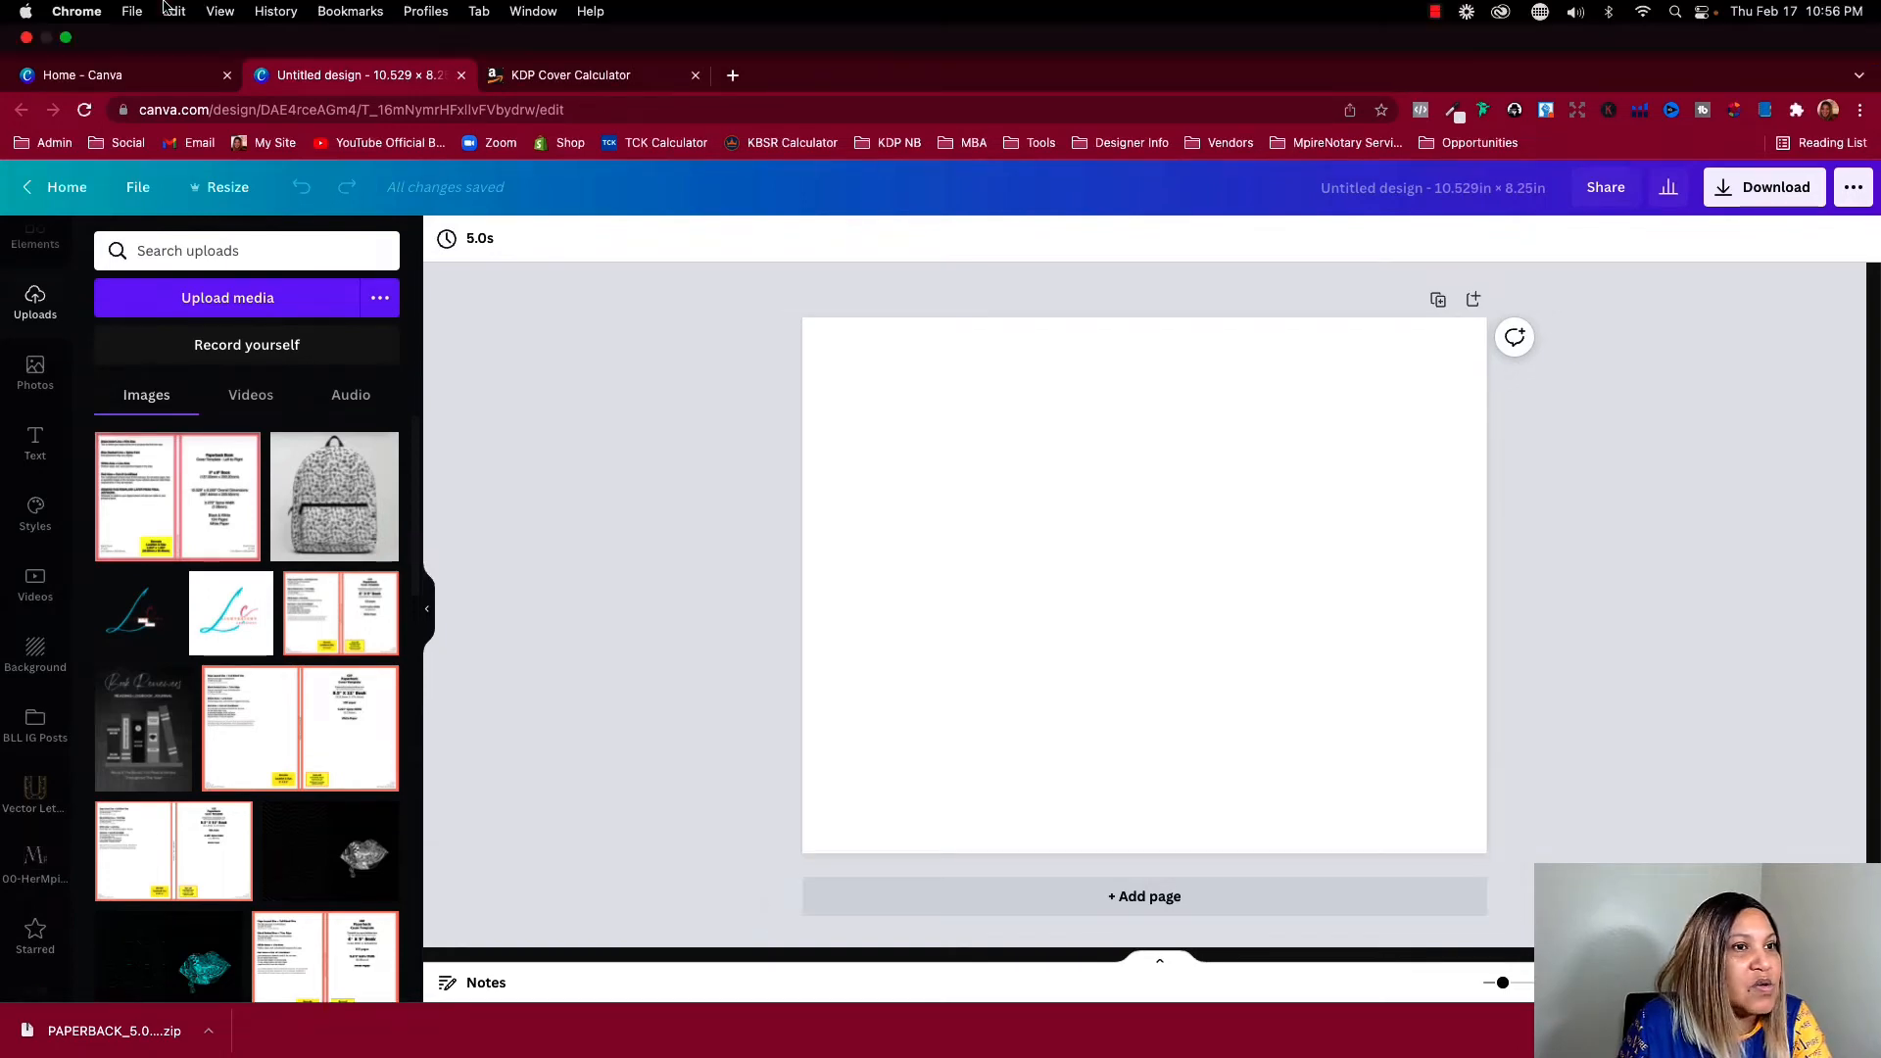
pyautogui.click(67, 37)
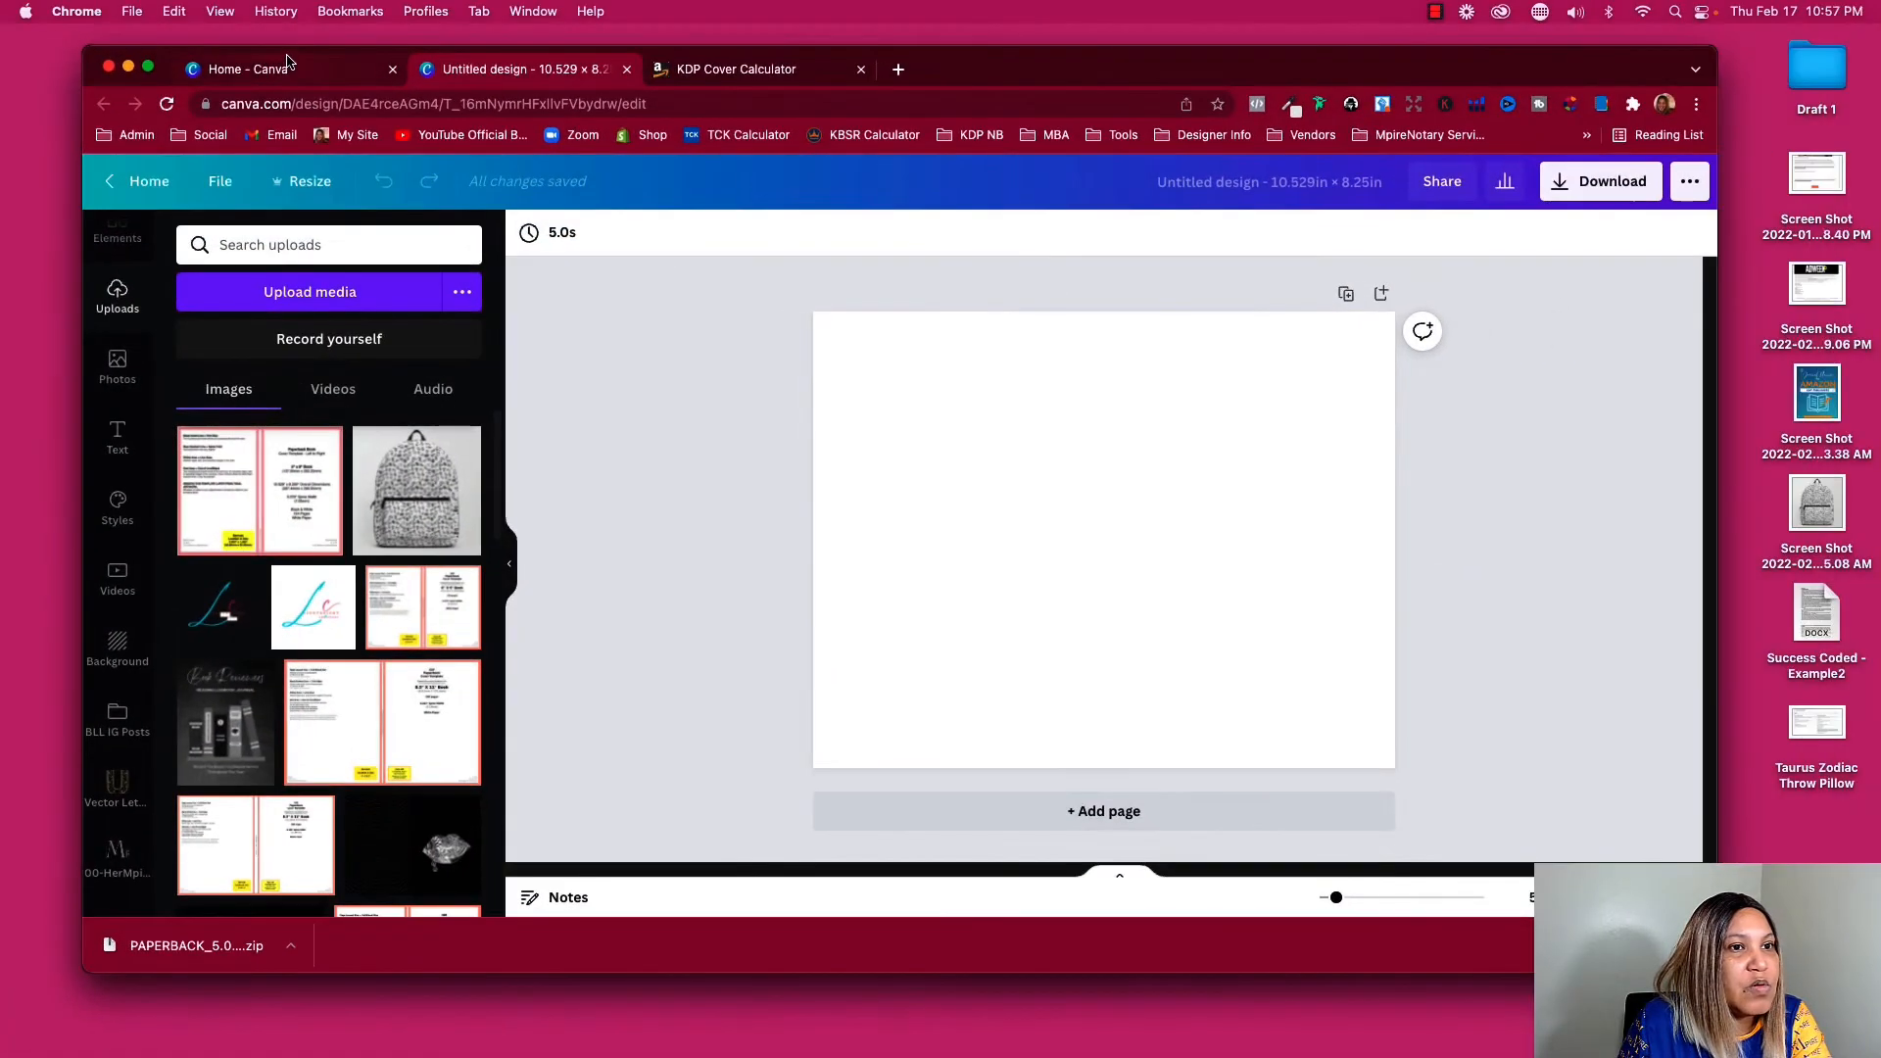
# Upload the PNG from the extracted PAPERBACK template folder to the Canva uploads and return the browser to full screen
pyautogui.moveTo(0, 226); pyautogui.dragTo(707, 226)
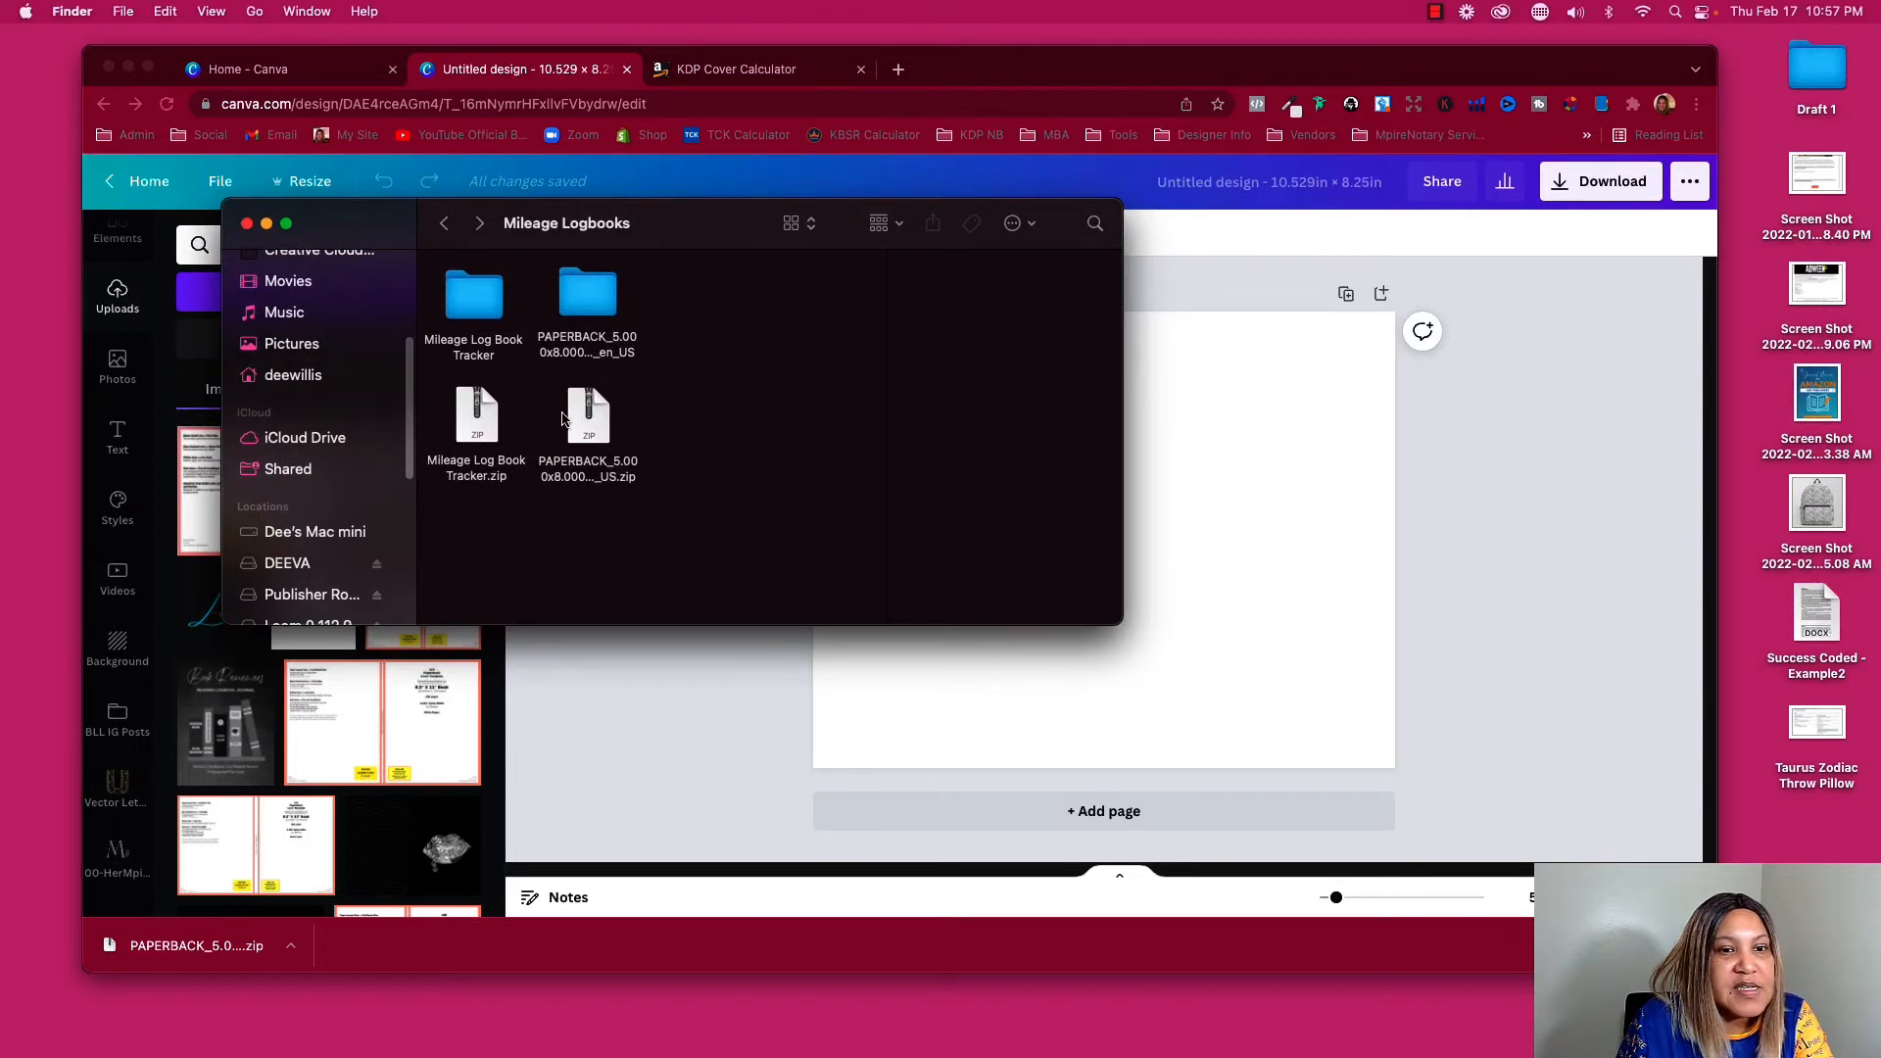
pyautogui.doubleClick(571, 310)
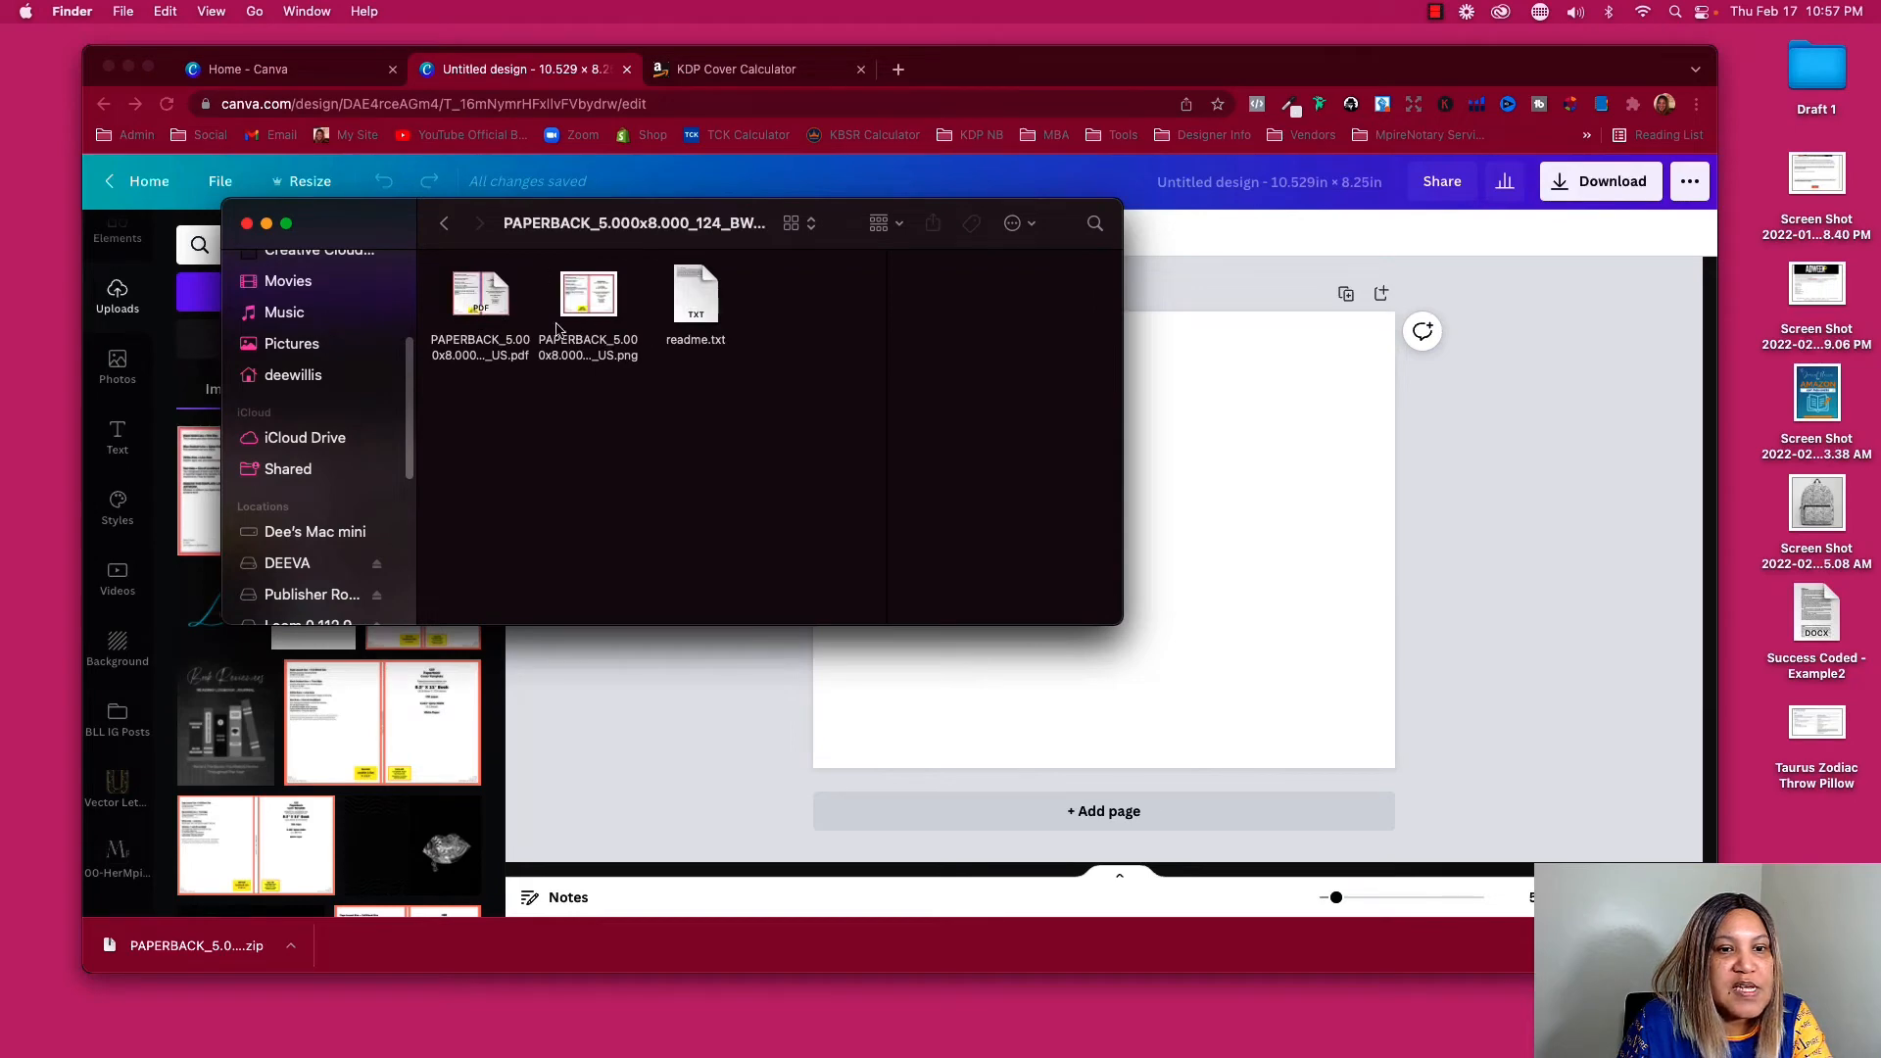
pyautogui.moveTo(598, 309); pyautogui.dragTo(372, 753)
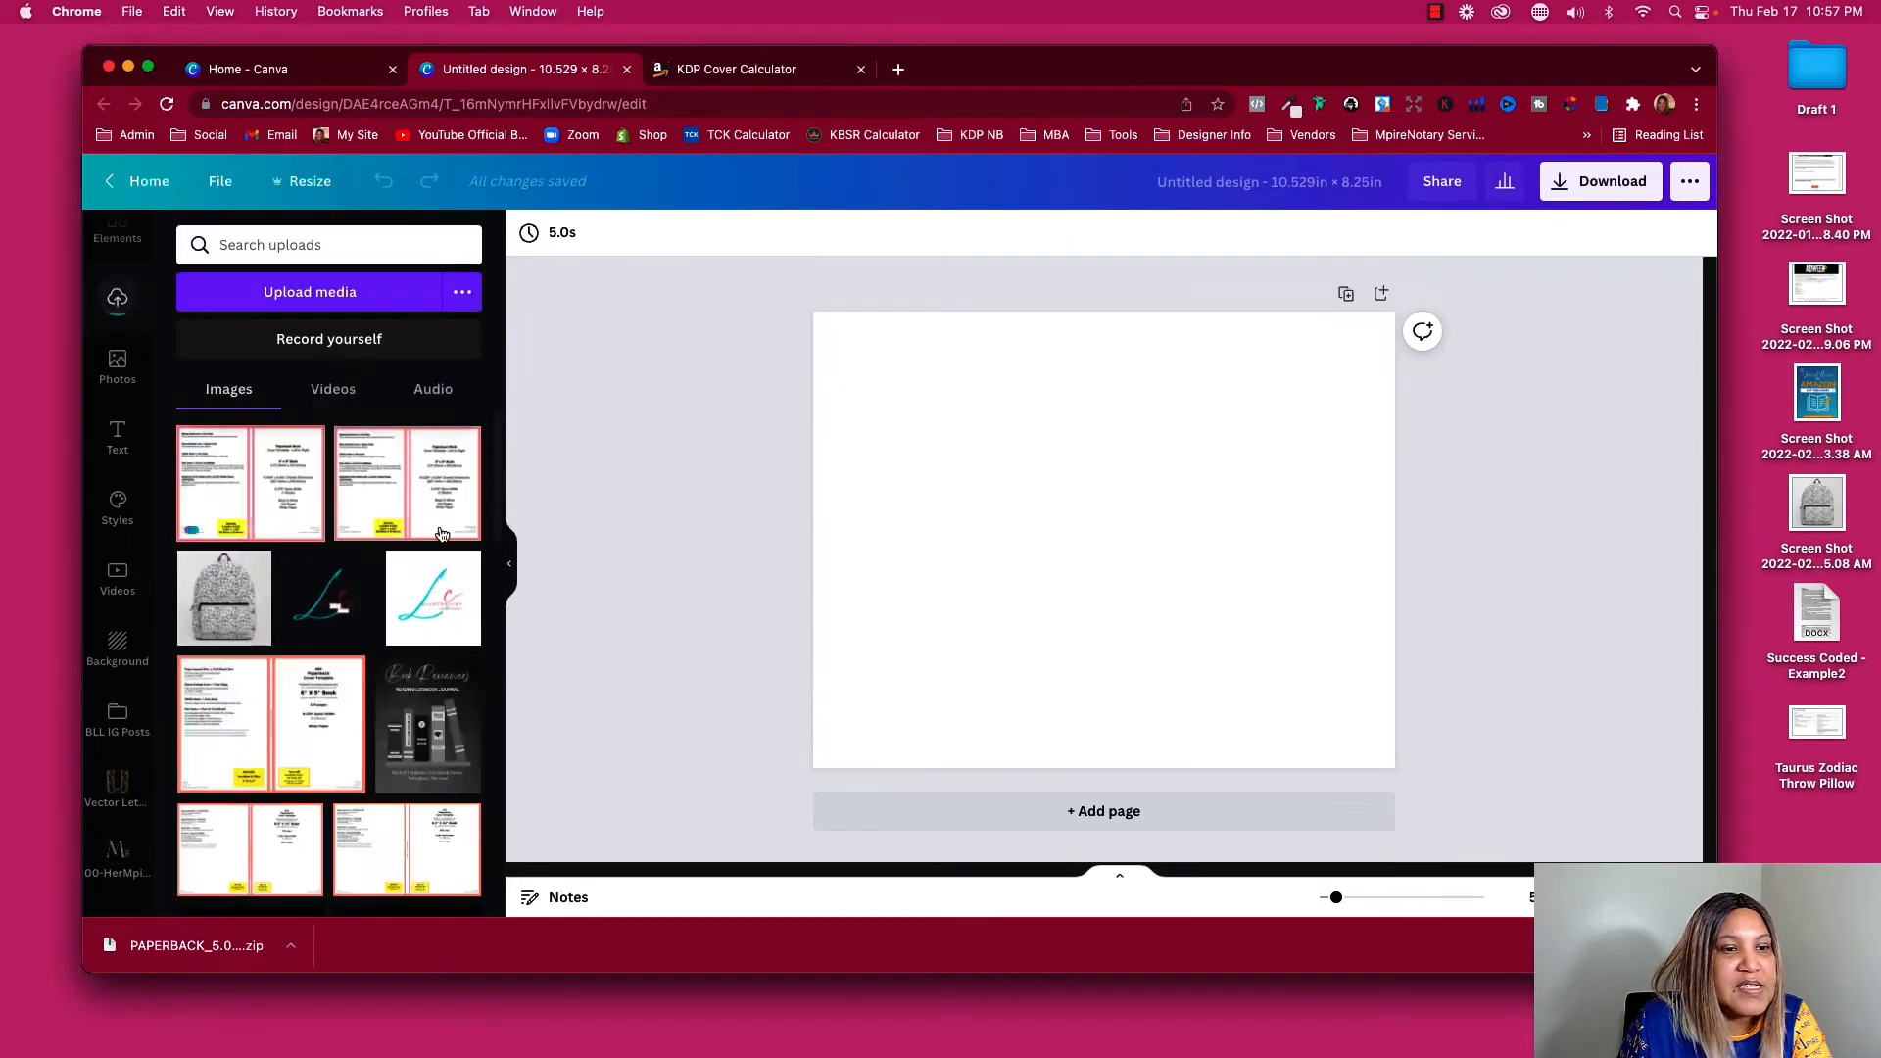
pyautogui.click(148, 65)
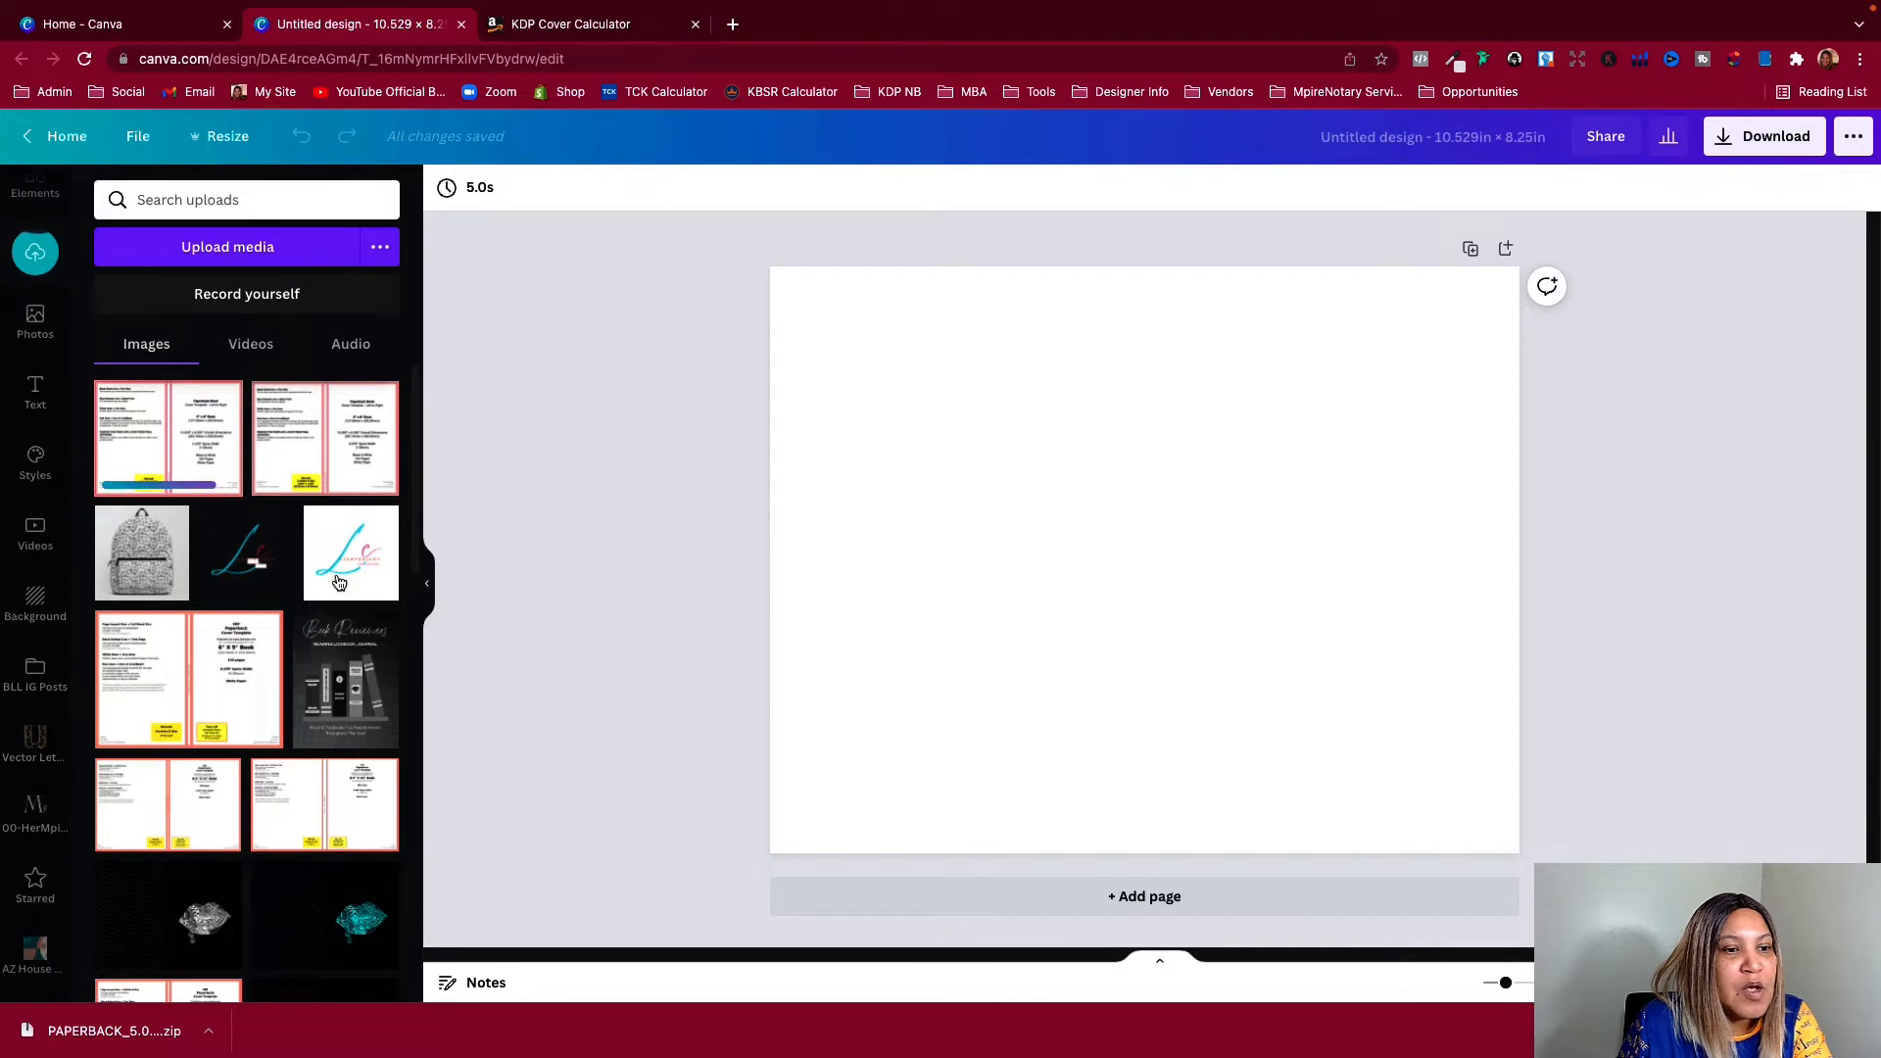
# Place the uploaded 5 x 8 in cover template on the page and scale it to fill the whole page
pyautogui.click(184, 456)
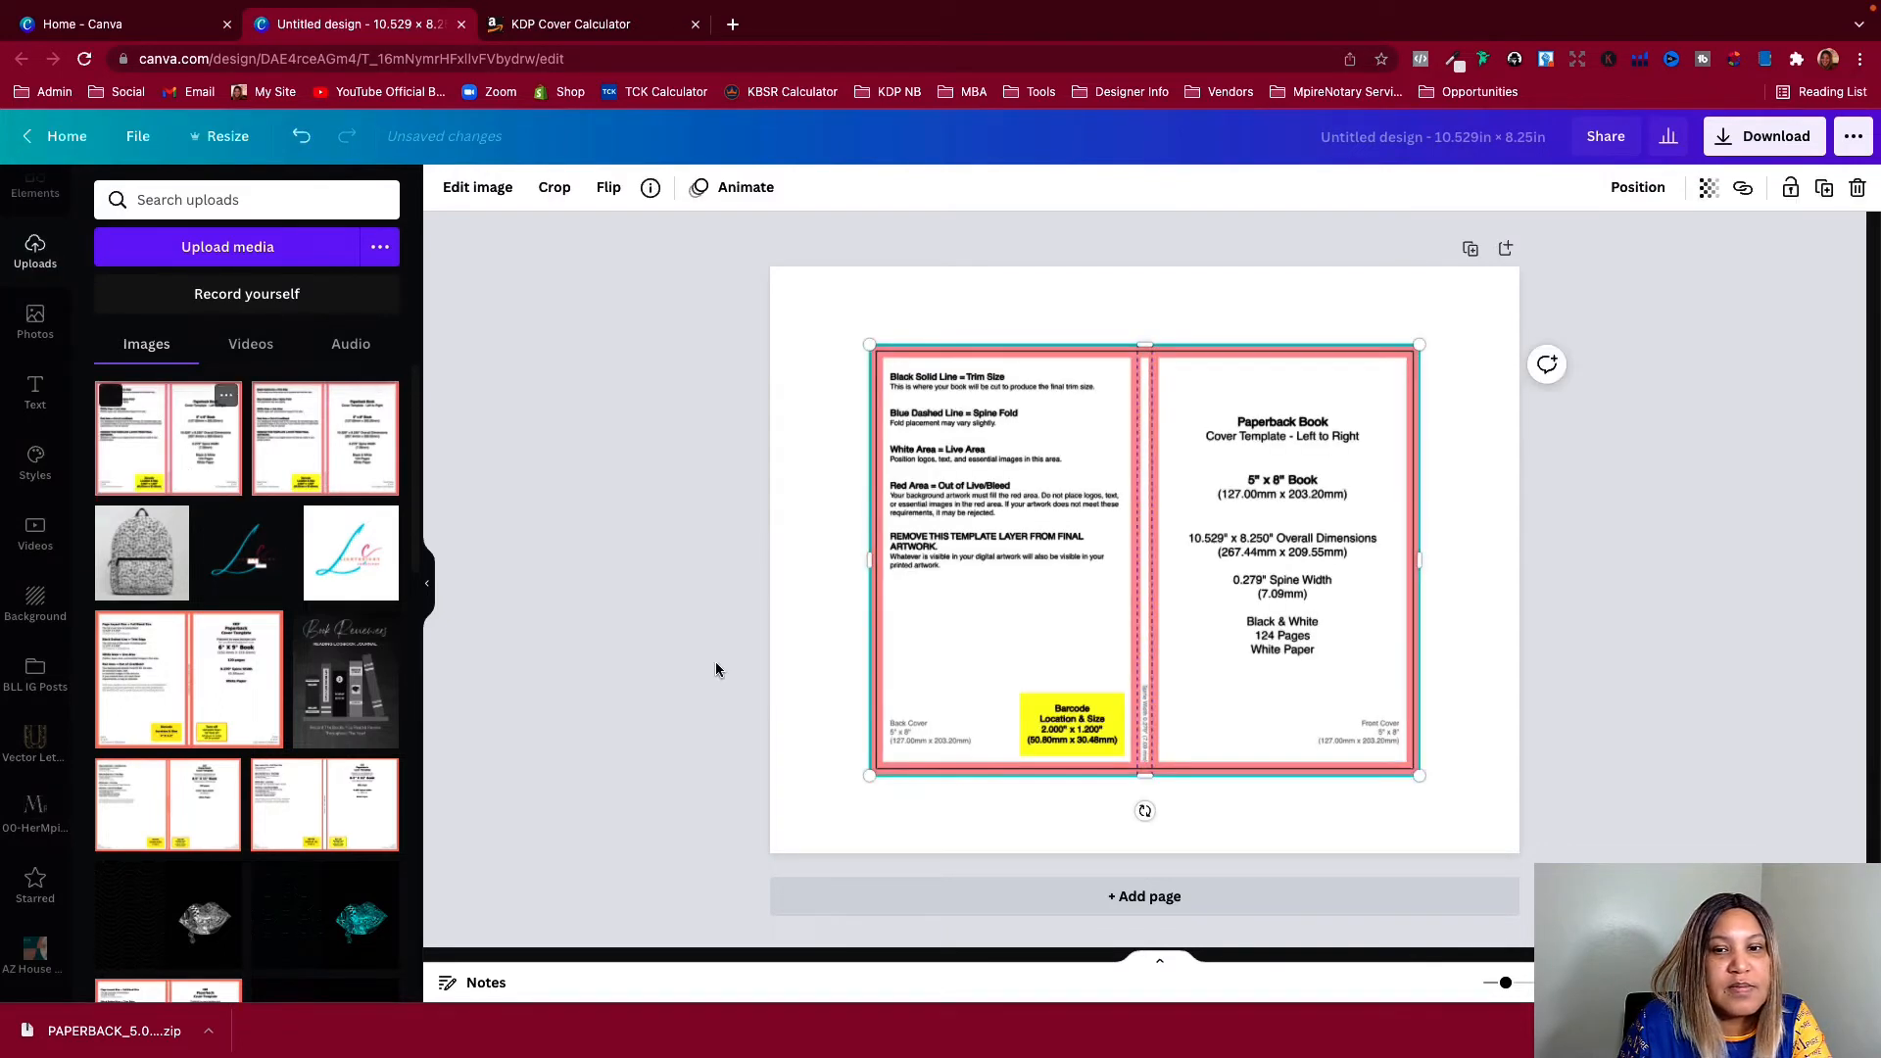
pyautogui.moveTo(1085, 591); pyautogui.dragTo(988, 509)
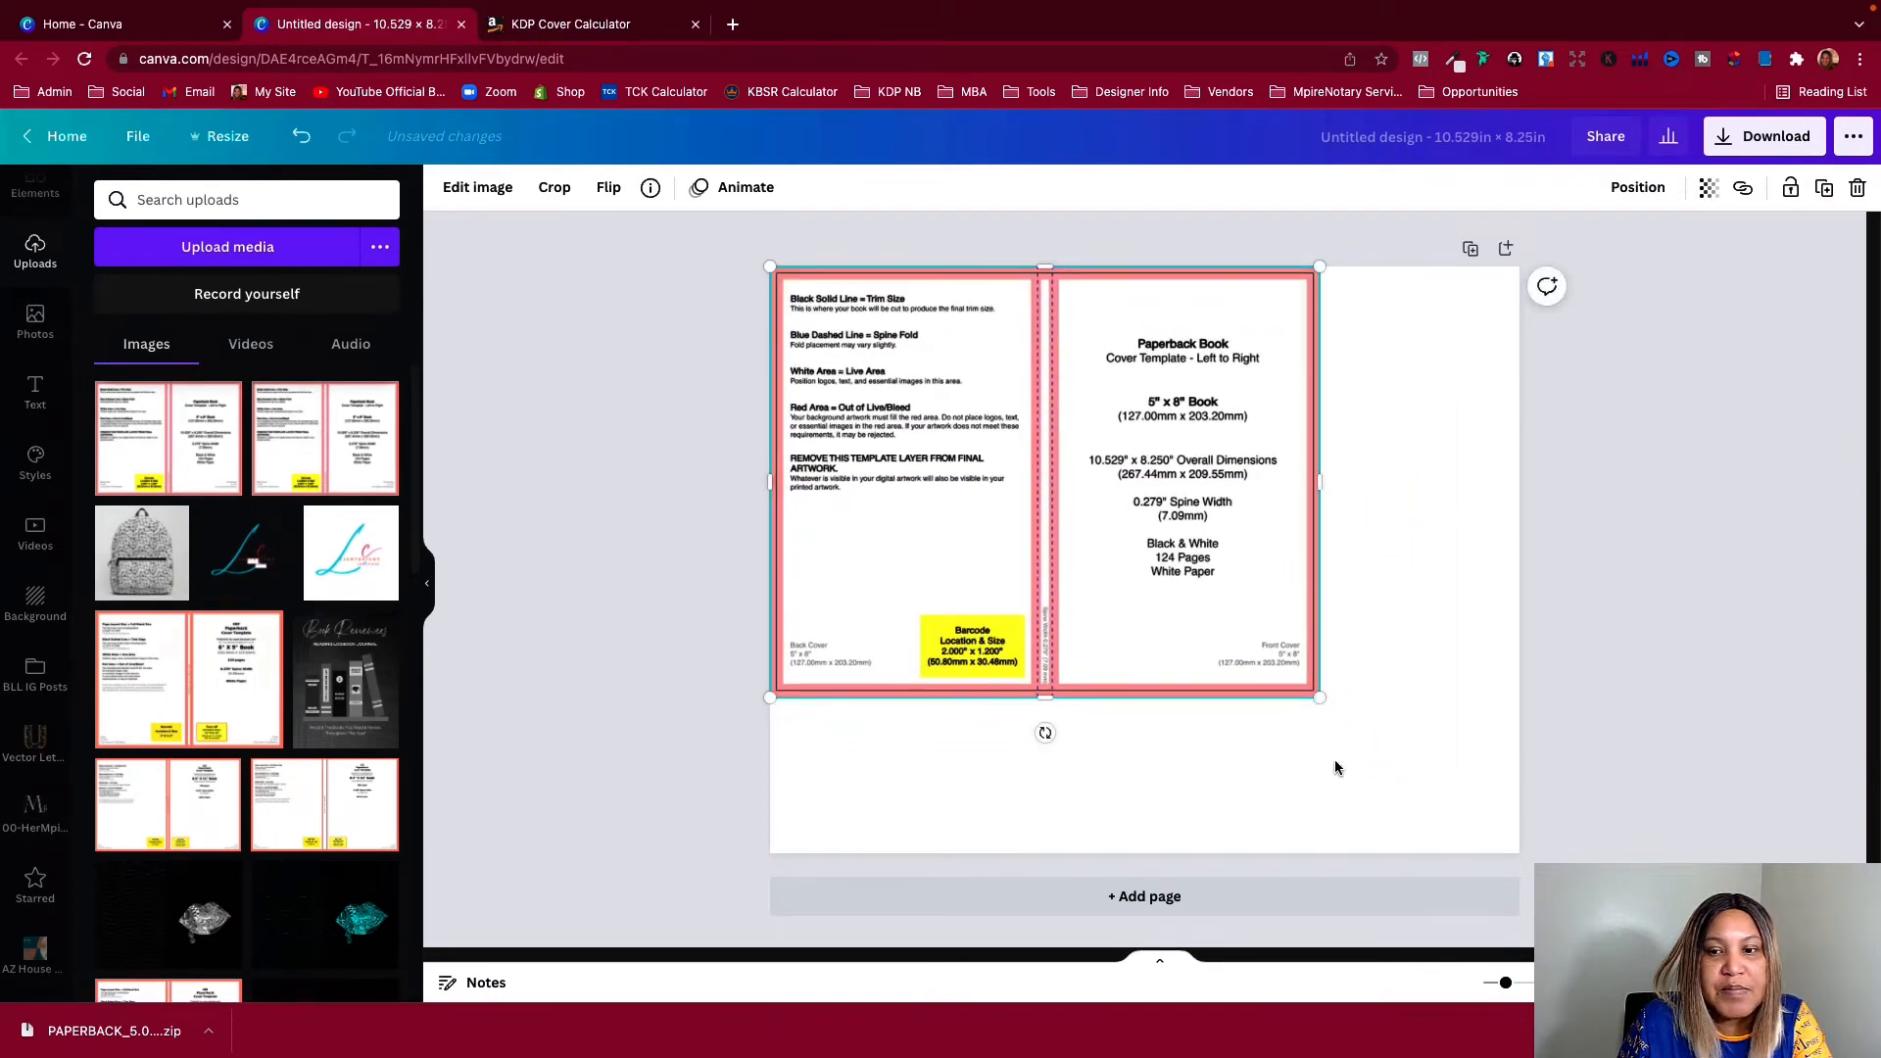
pyautogui.moveTo(1319, 694); pyautogui.dragTo(1515, 856)
pyautogui.click(1599, 790)
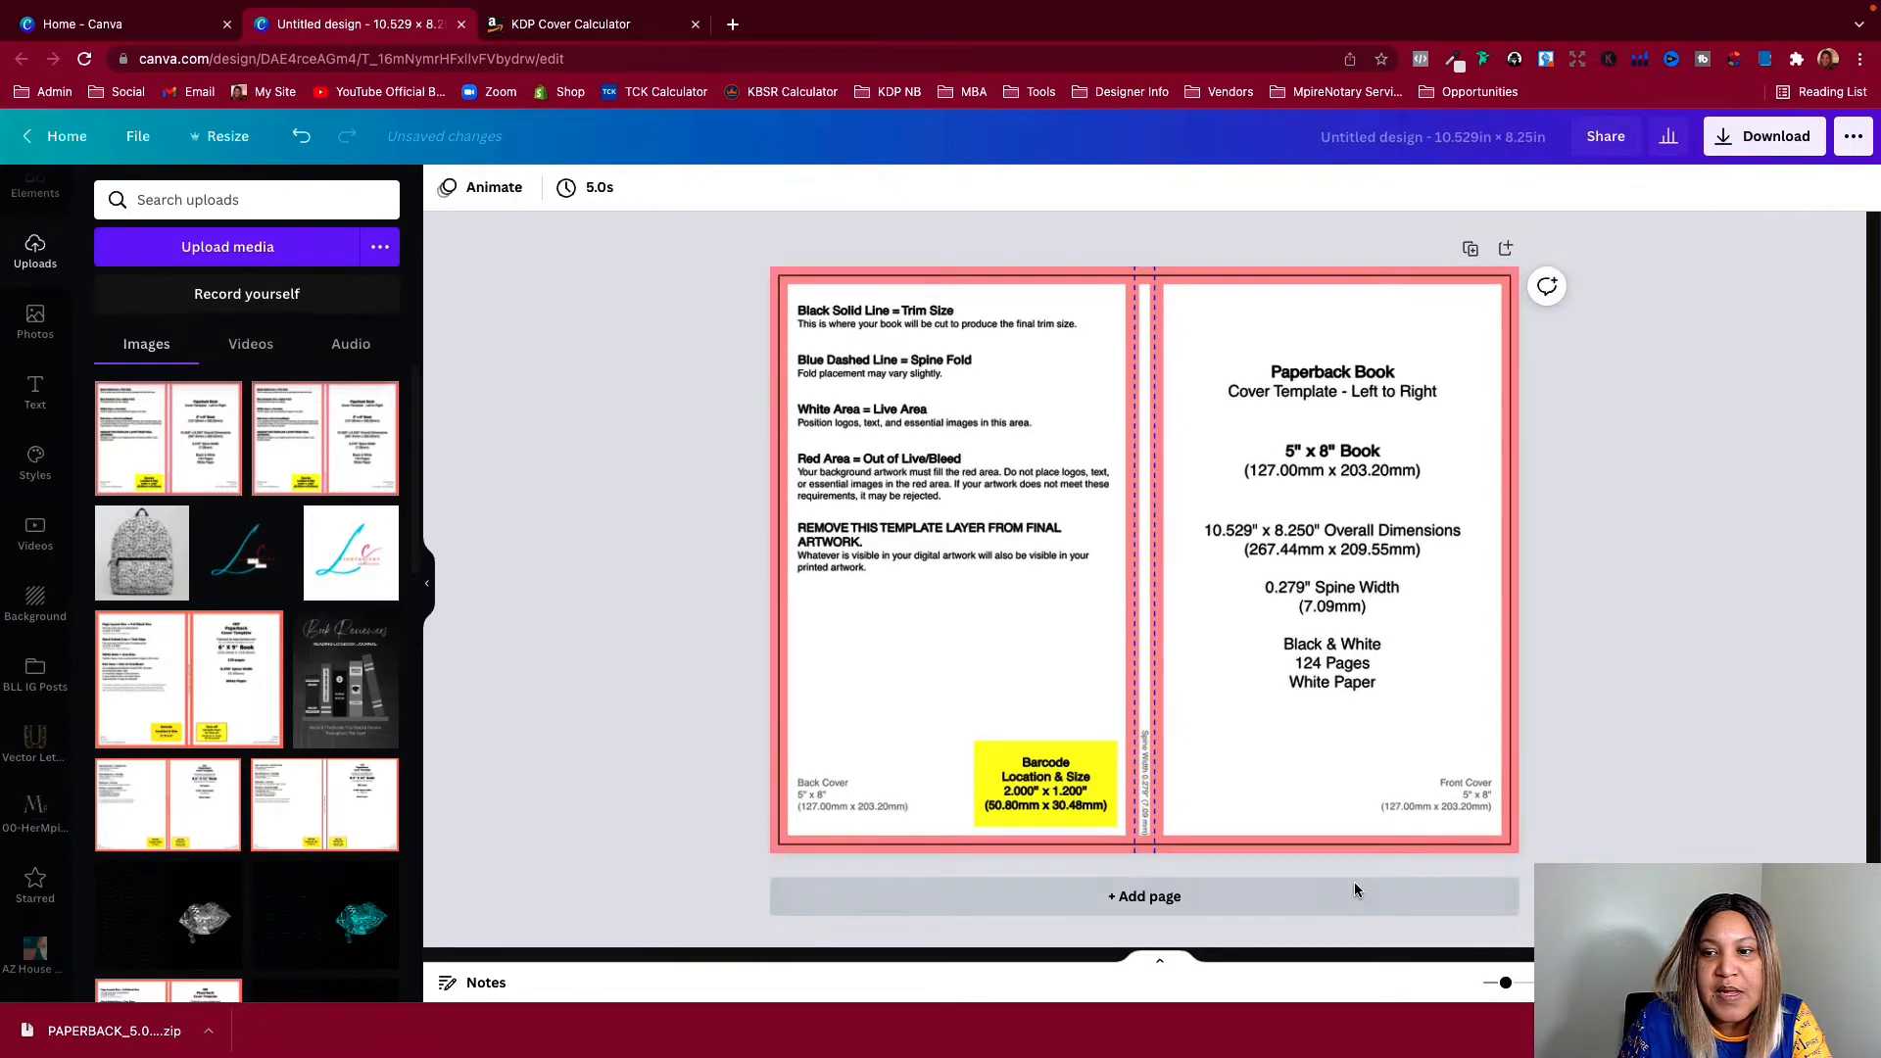
# Add a square shape from Elements and stretch it until it covers the whole cover template
pyautogui.click(428, 618)
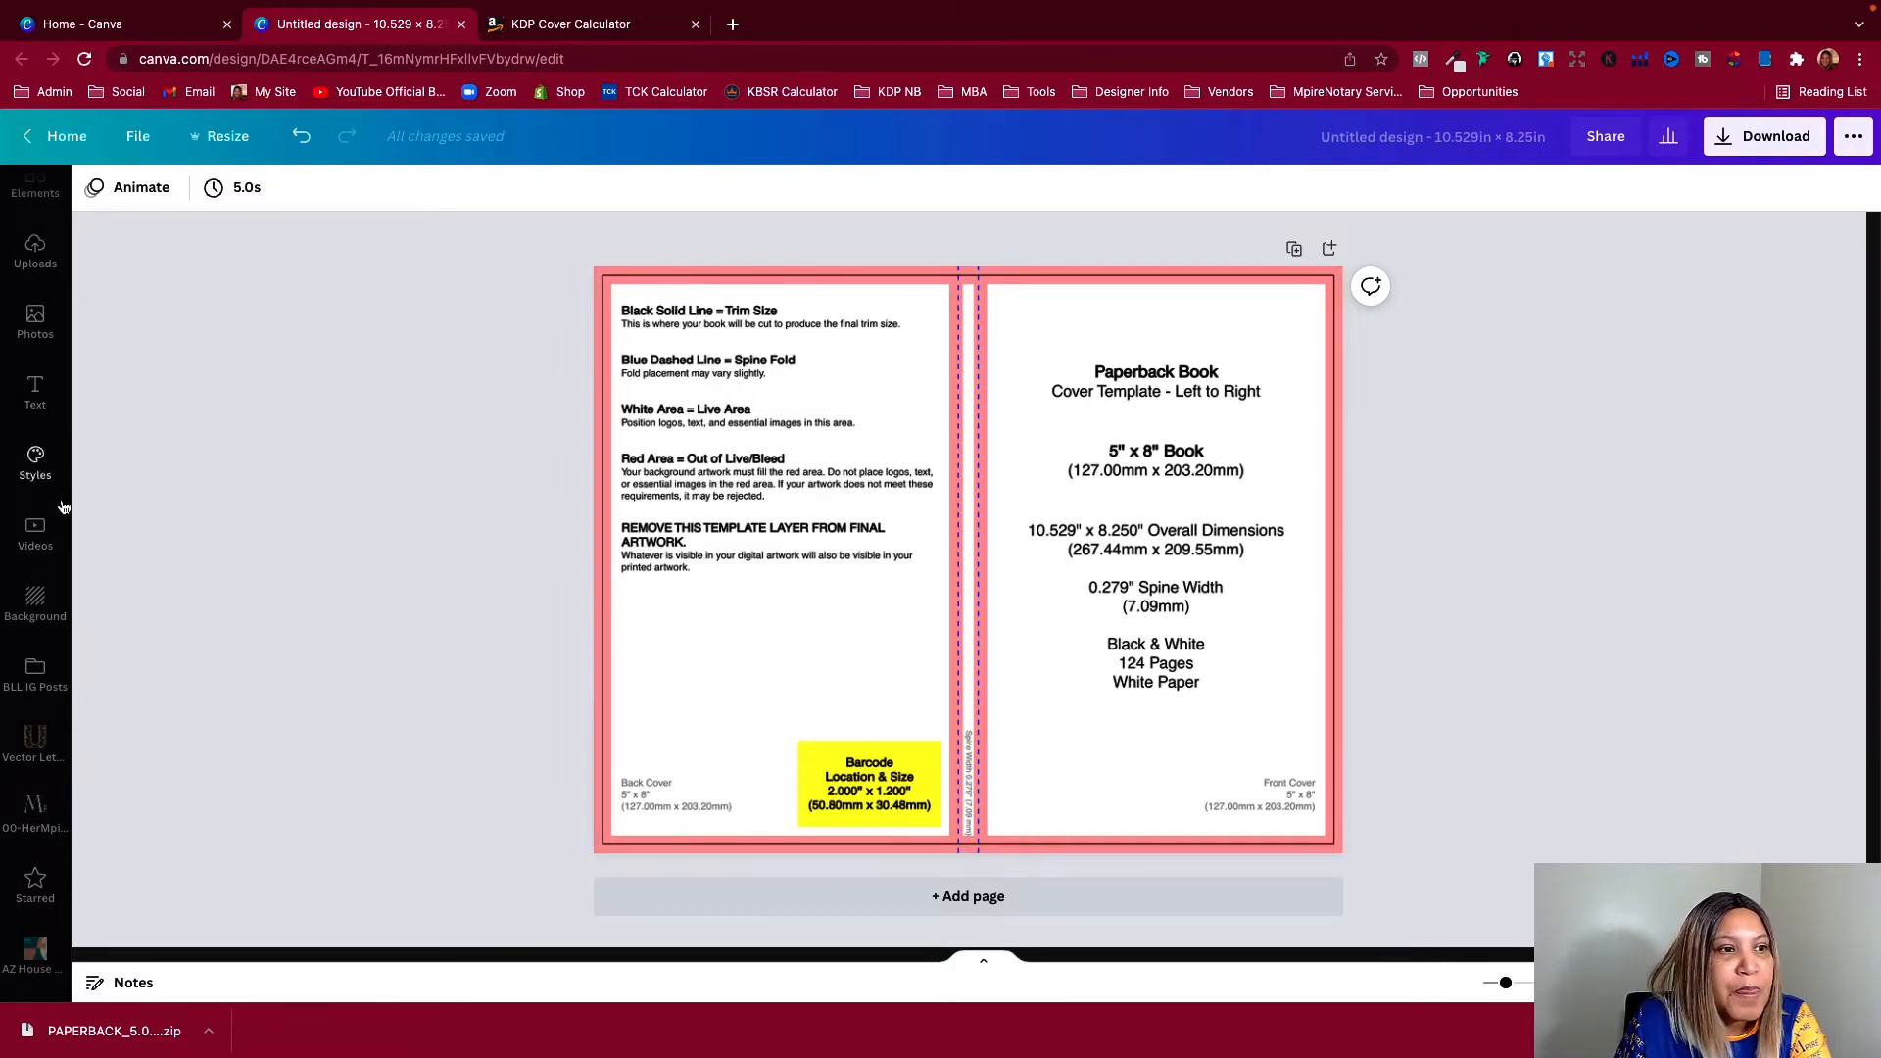
pyautogui.scroll(2, 35, 313)
pyautogui.click(35, 266)
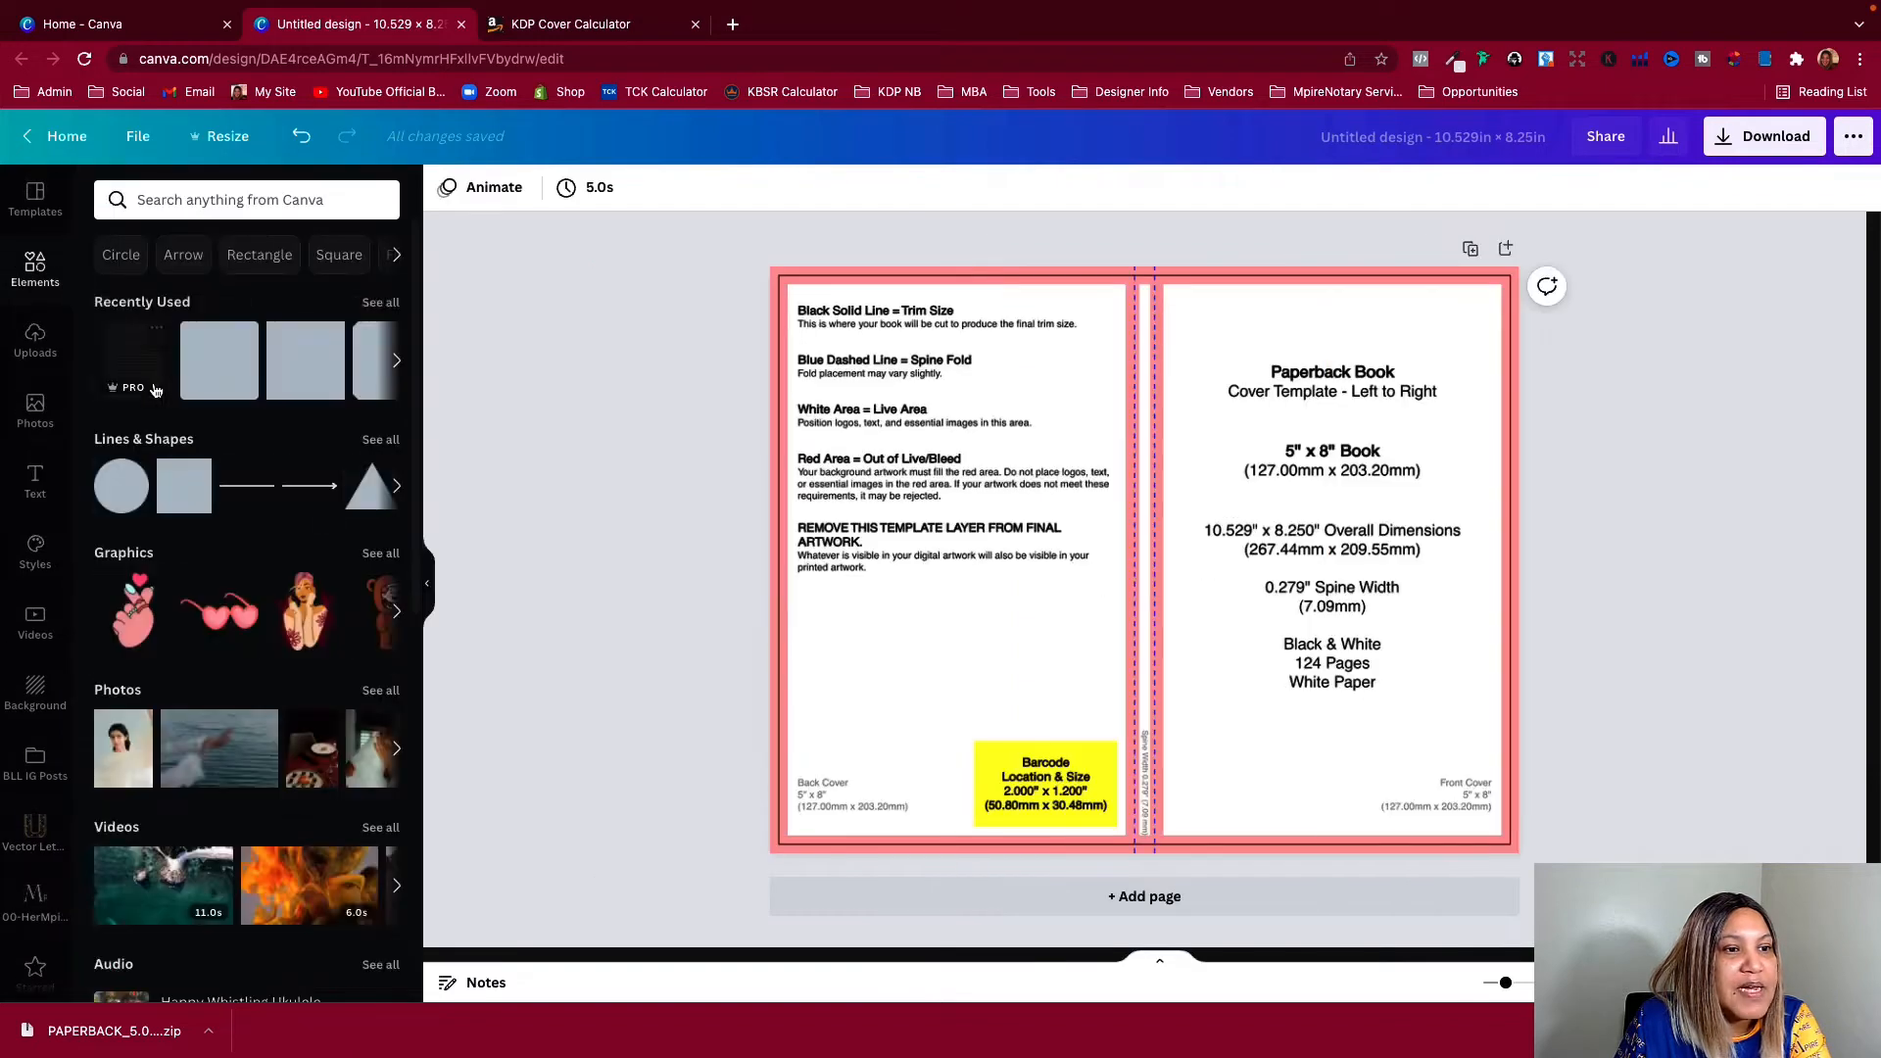
pyautogui.click(177, 502)
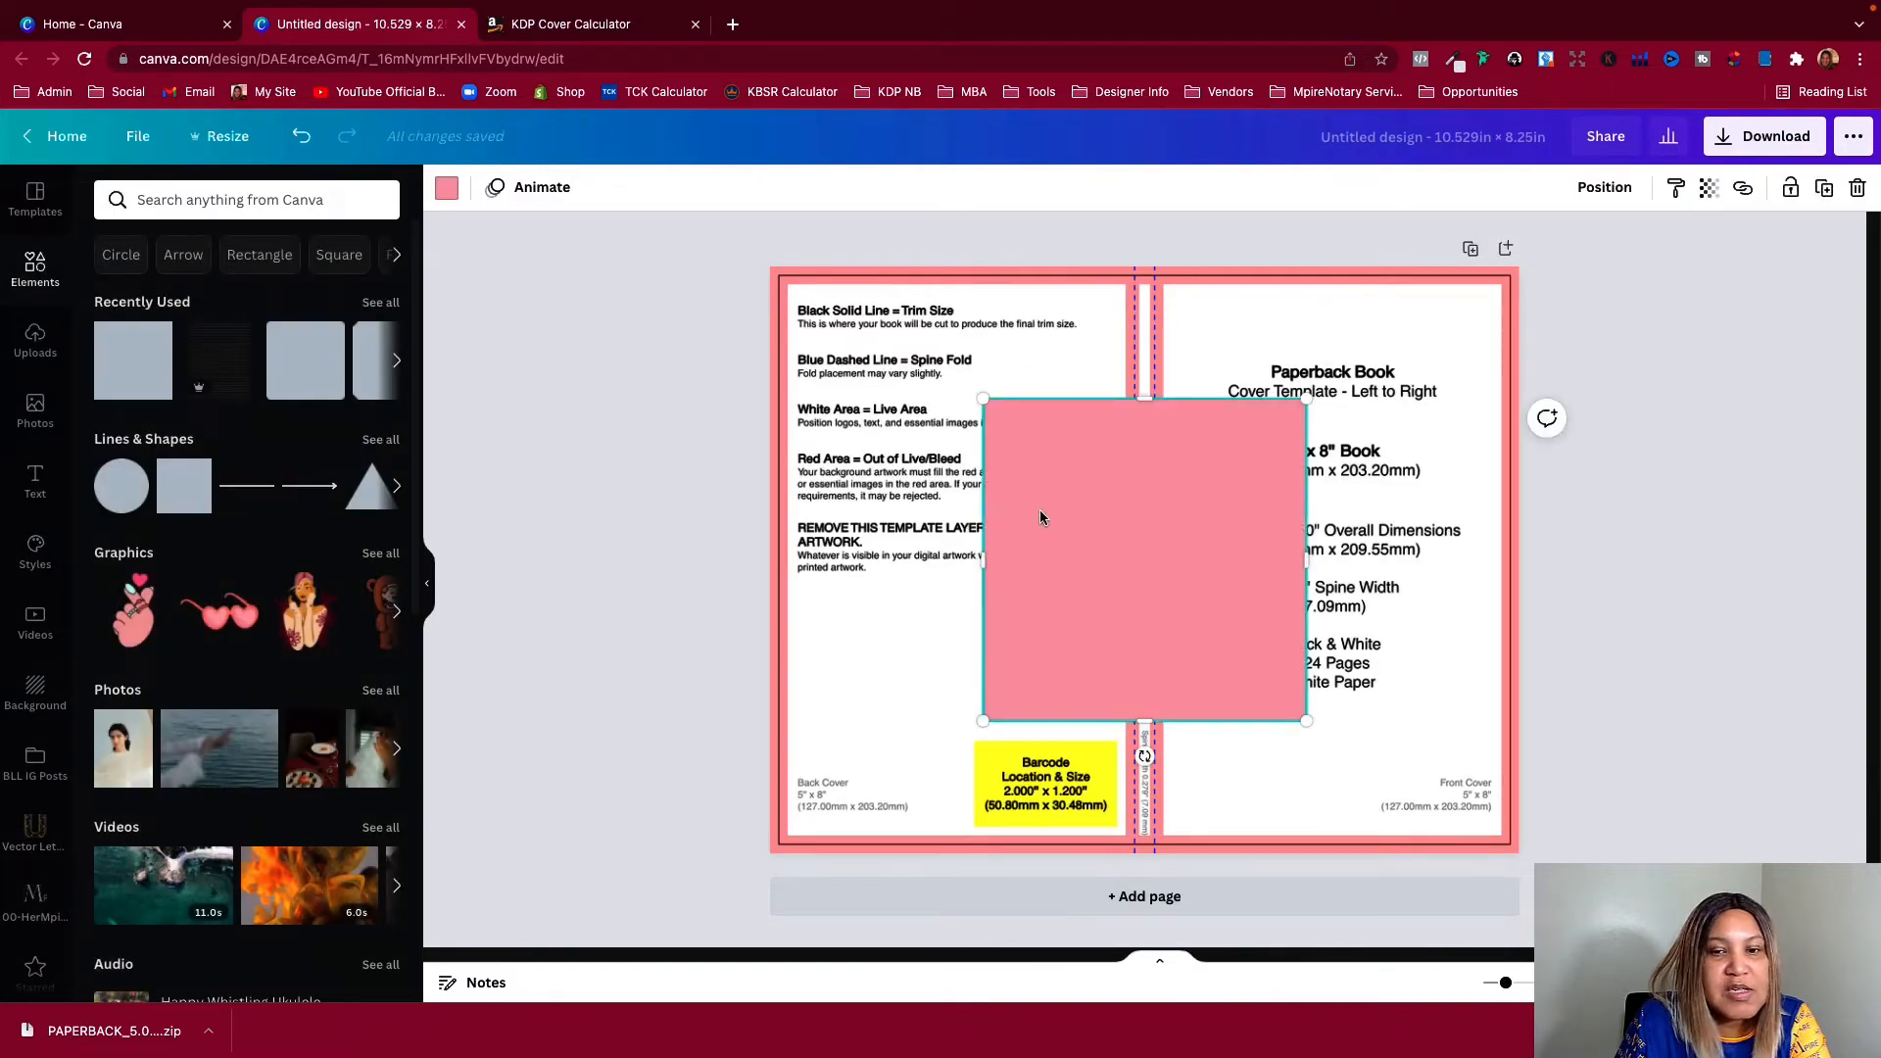
pyautogui.moveTo(1038, 509); pyautogui.dragTo(843, 373)
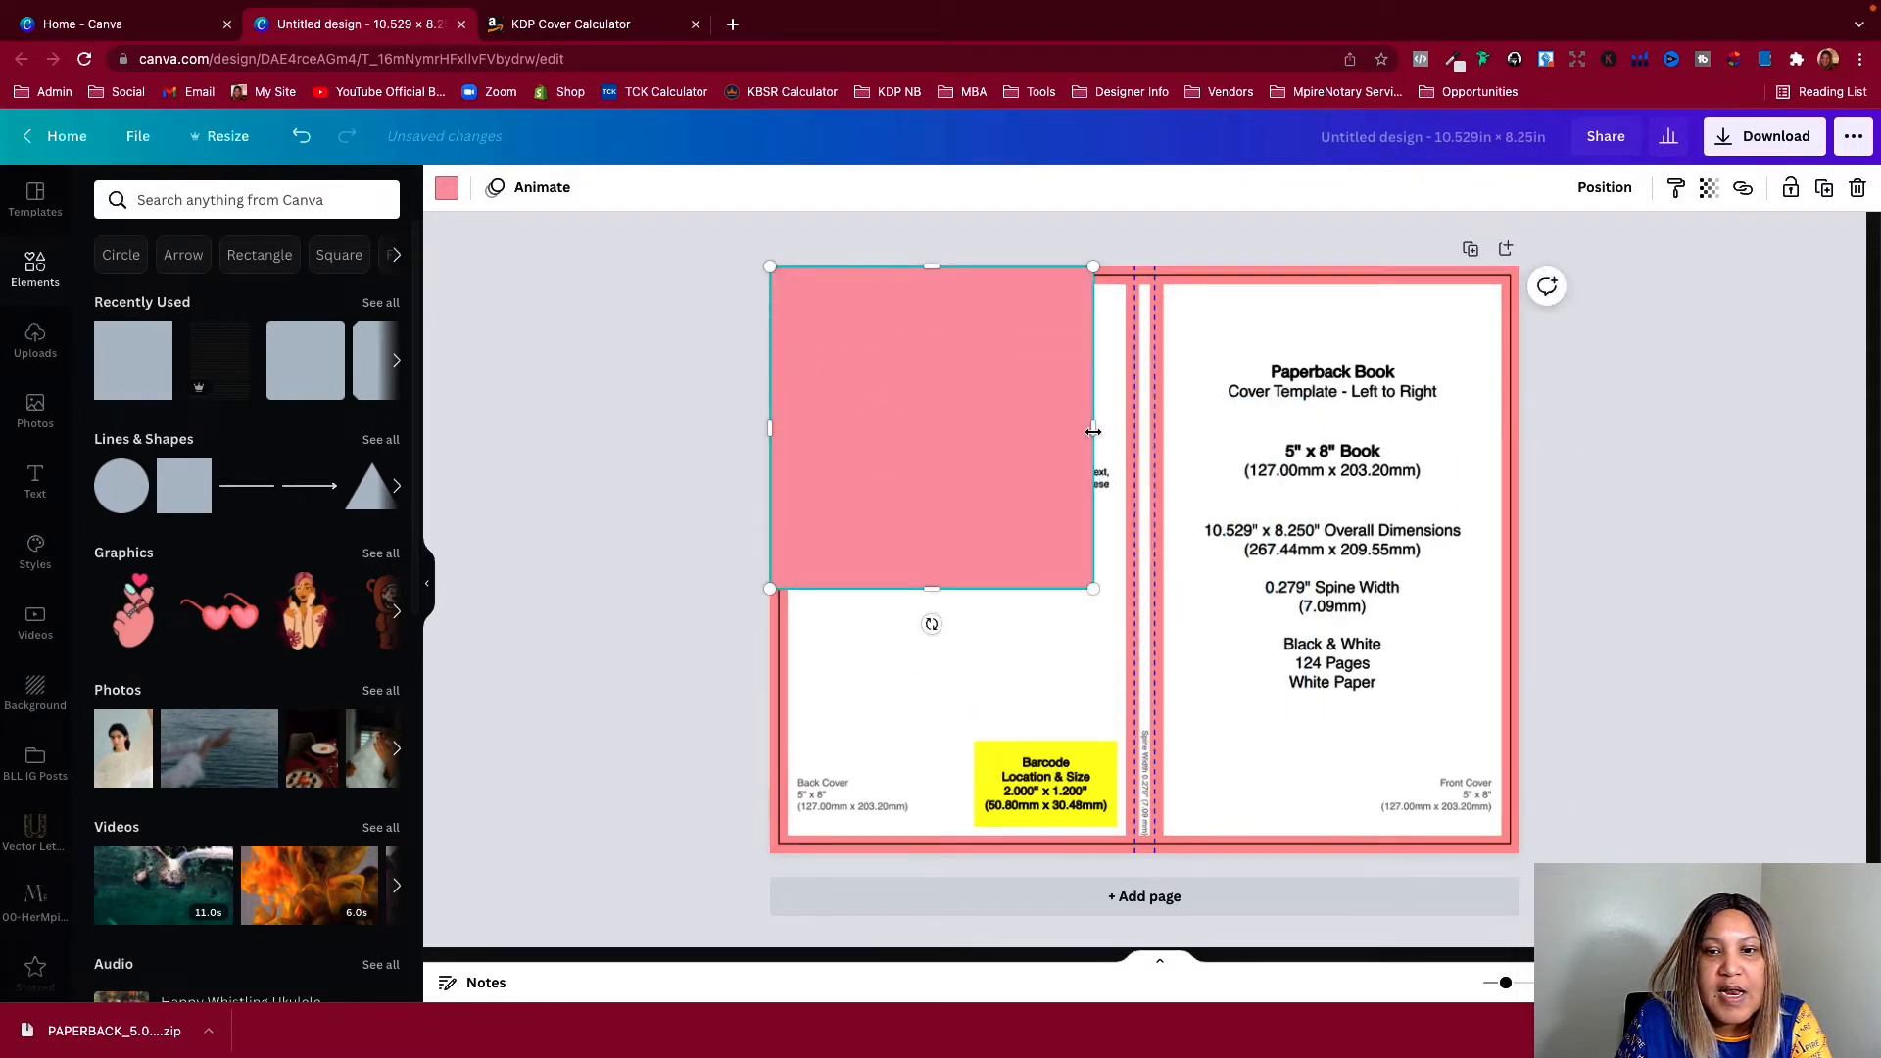
pyautogui.moveTo(1094, 431); pyautogui.dragTo(1518, 431)
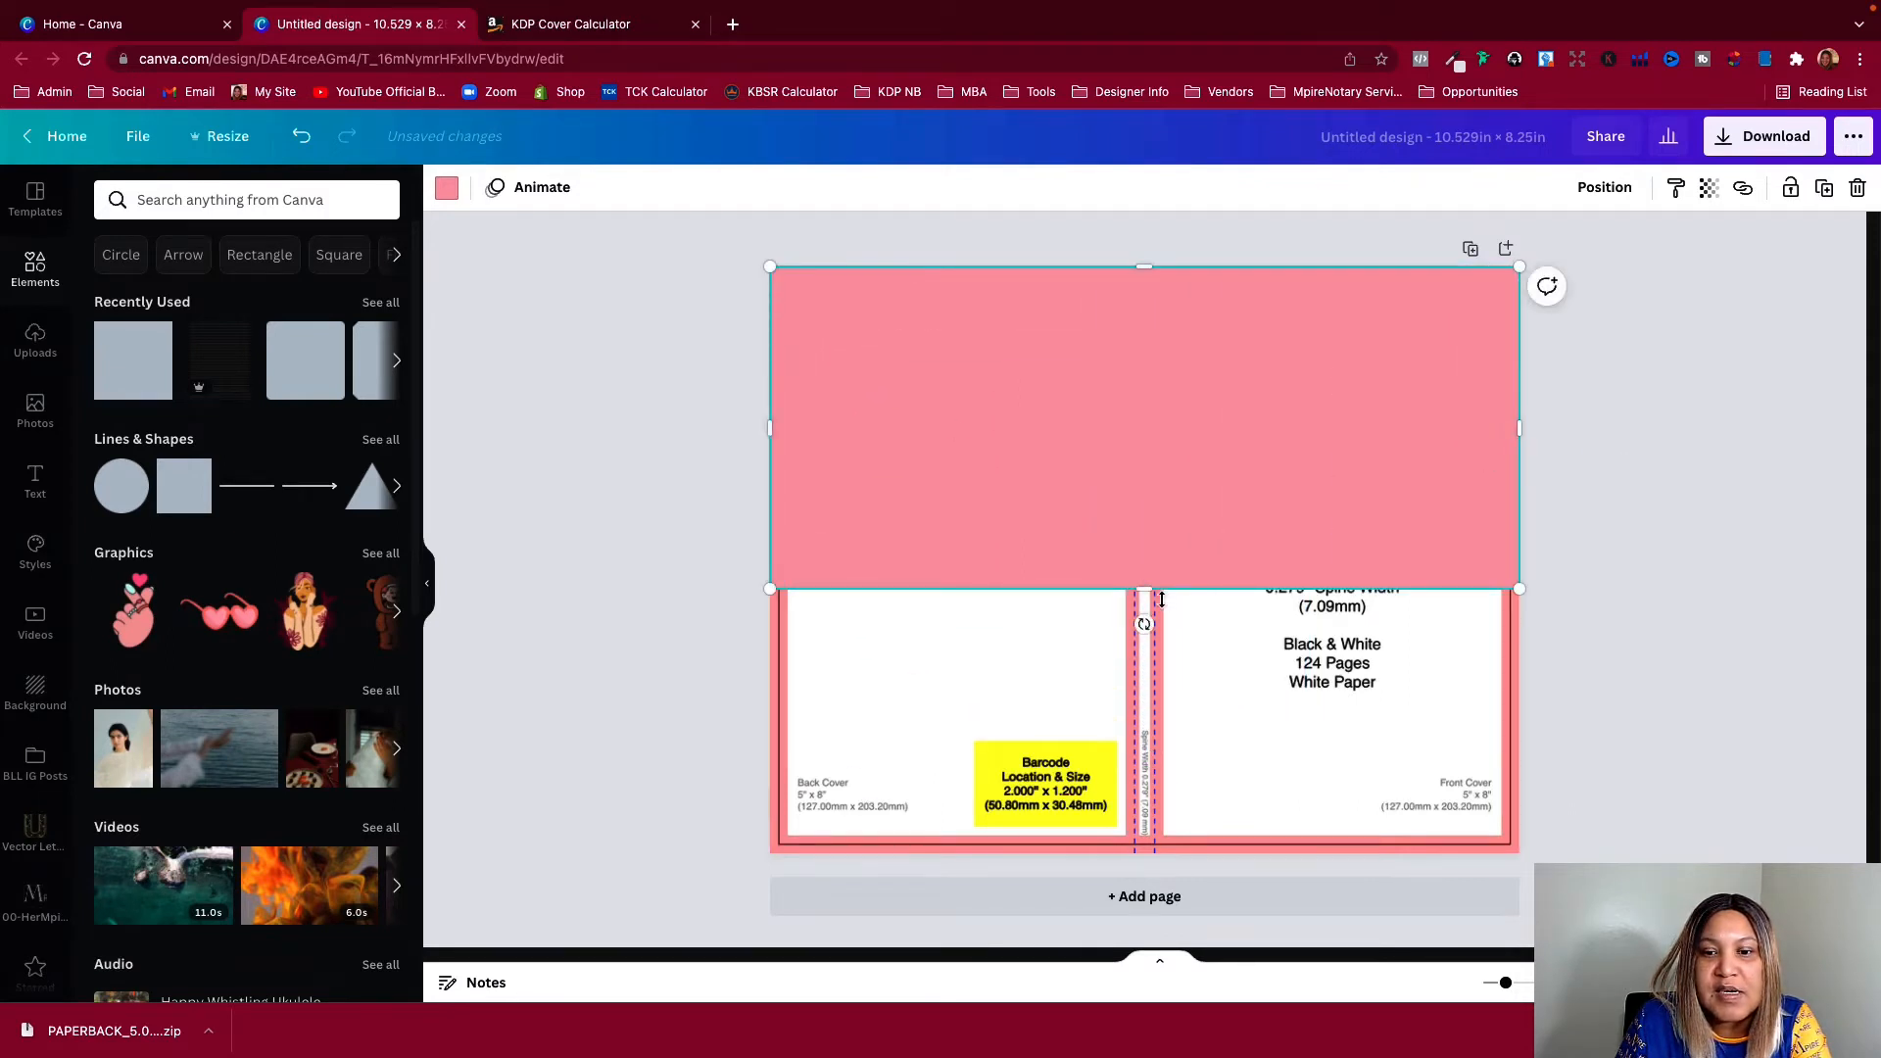
pyautogui.moveTo(1161, 599); pyautogui.dragTo(1144, 853)
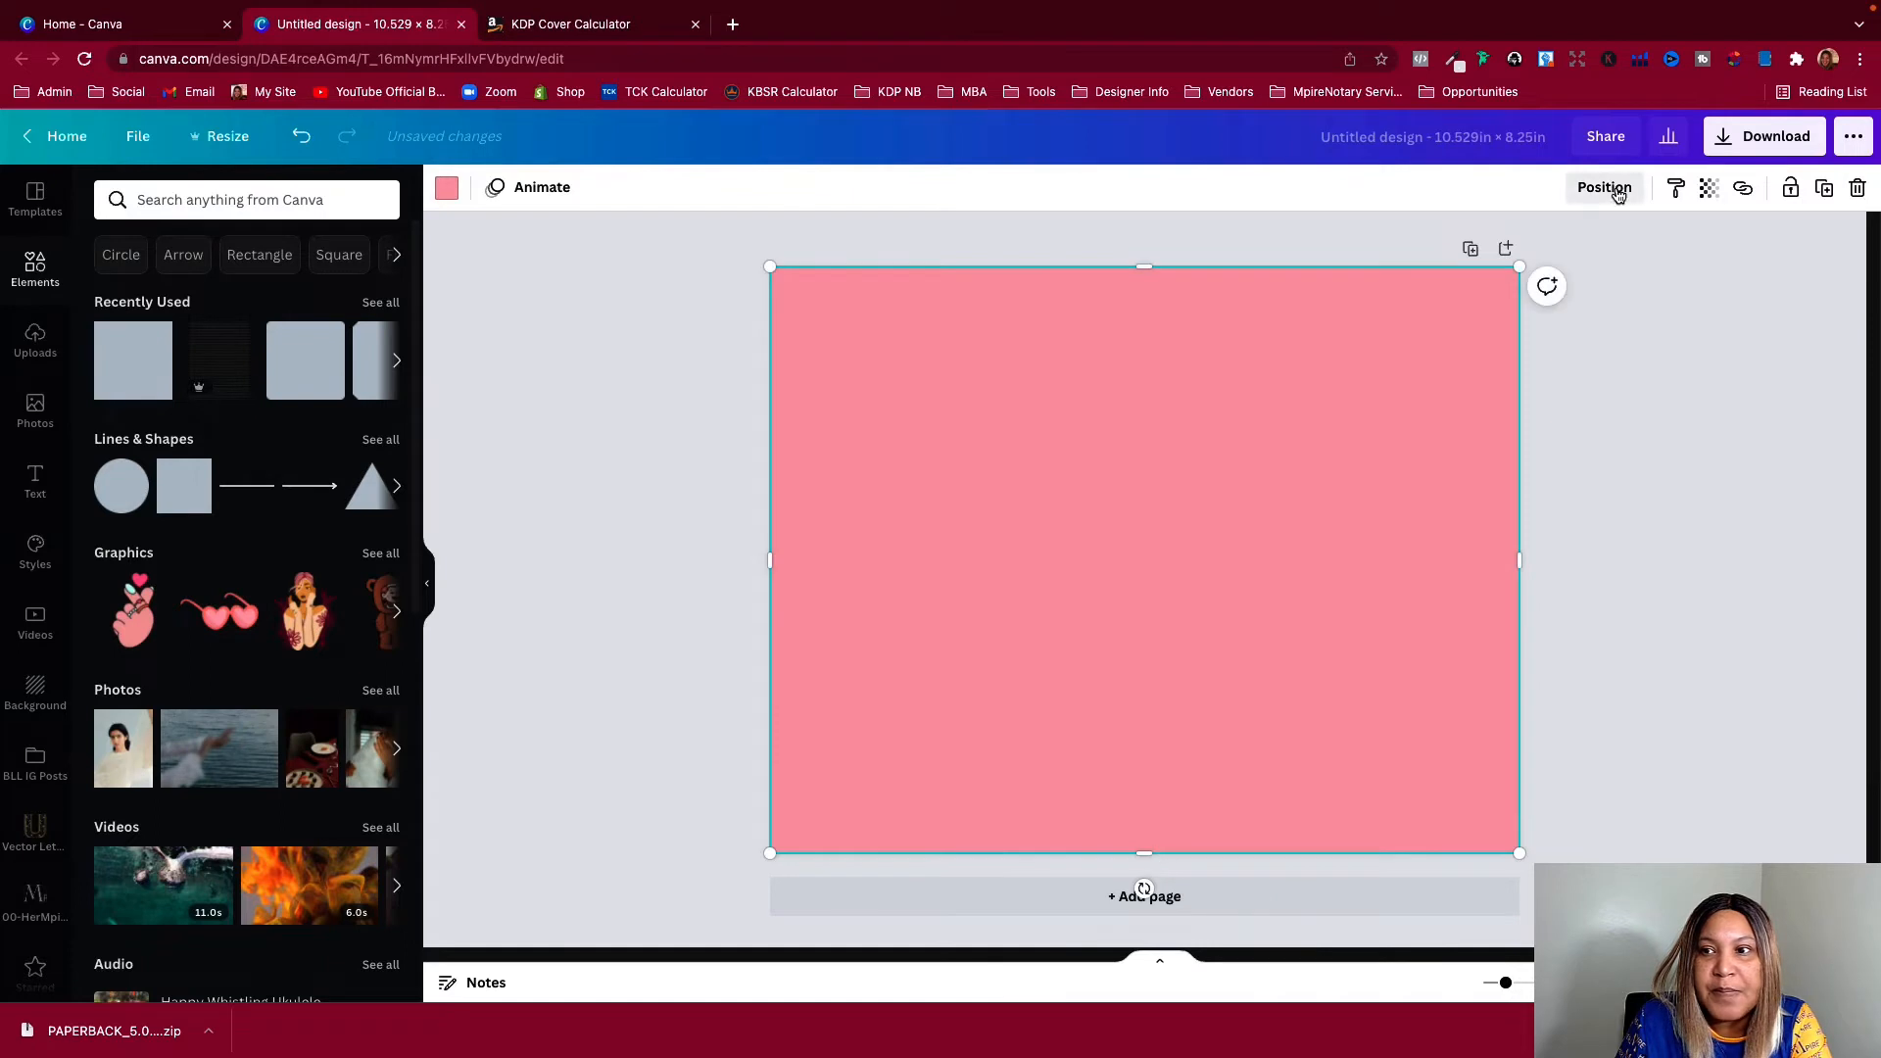
# Set the covering shape's transparency to 58 and delete the shape
pyautogui.click(1709, 188)
pyautogui.moveTo(1642, 253); pyautogui.dragTo(1597, 266)
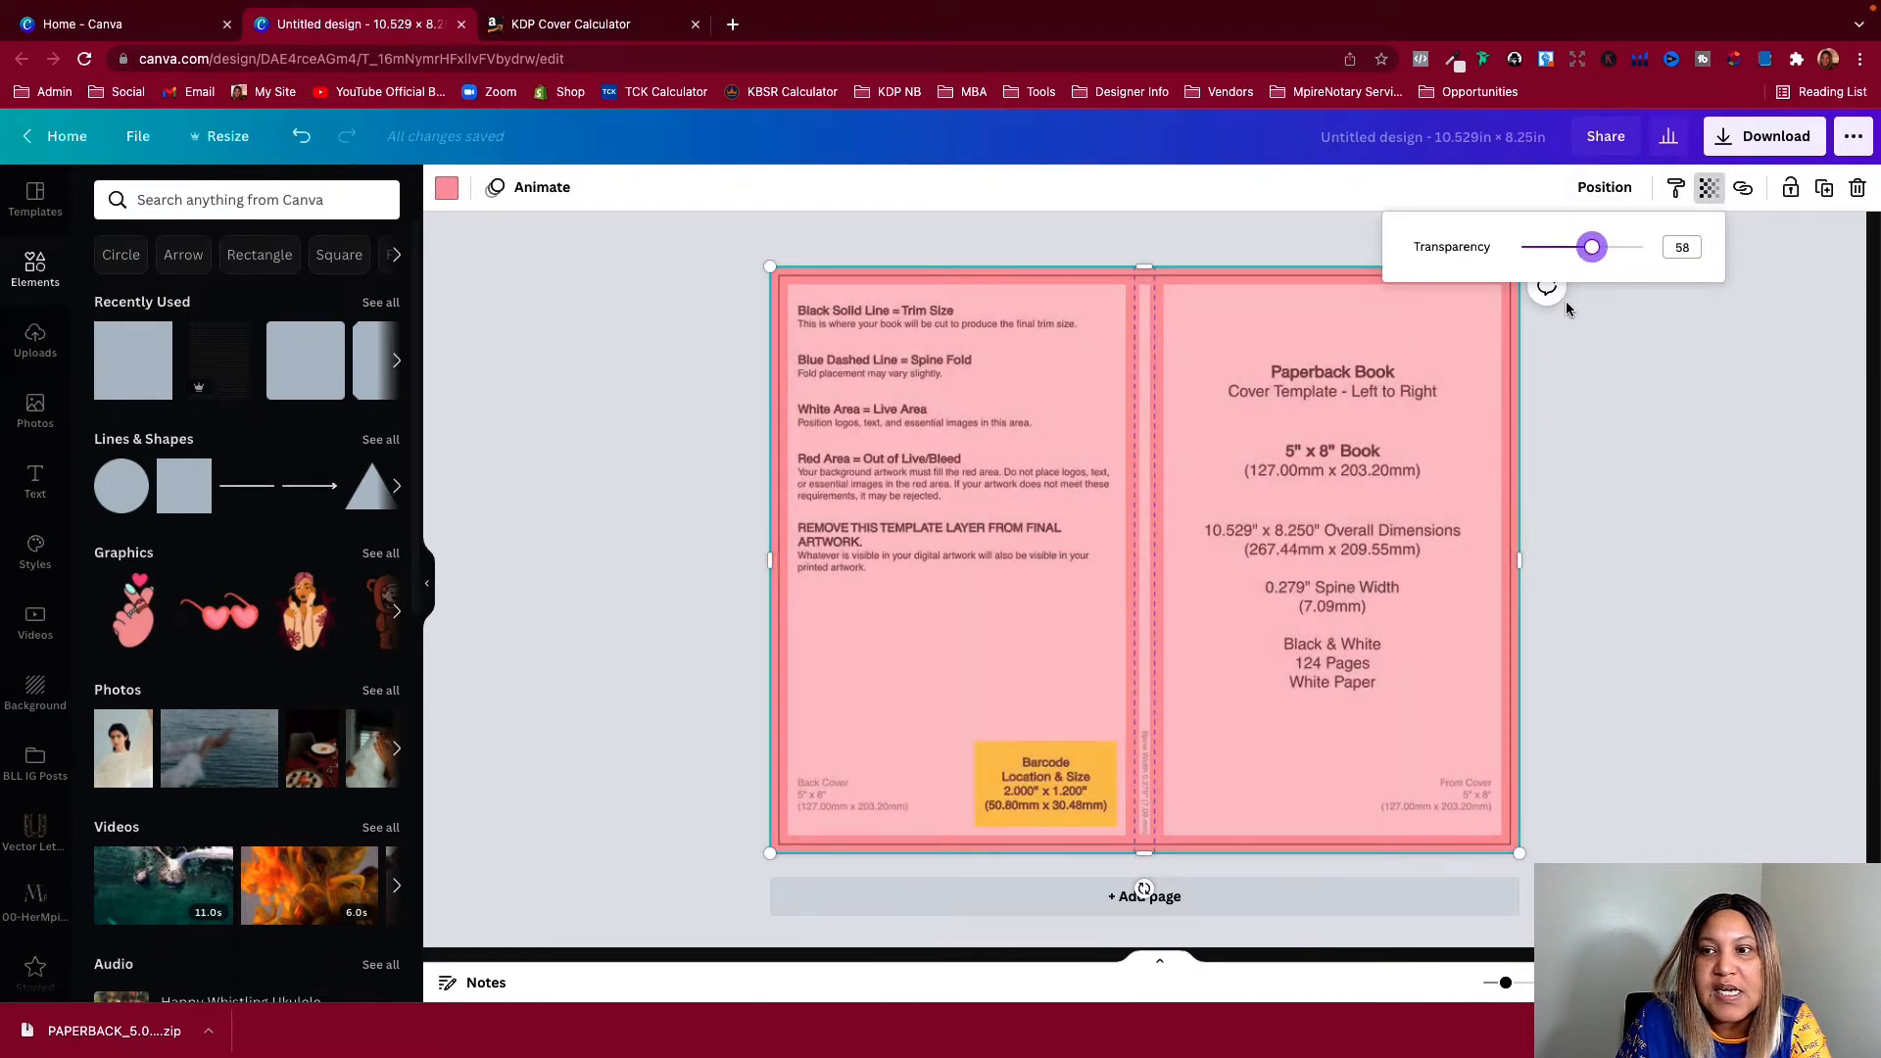
pyautogui.click(1594, 389)
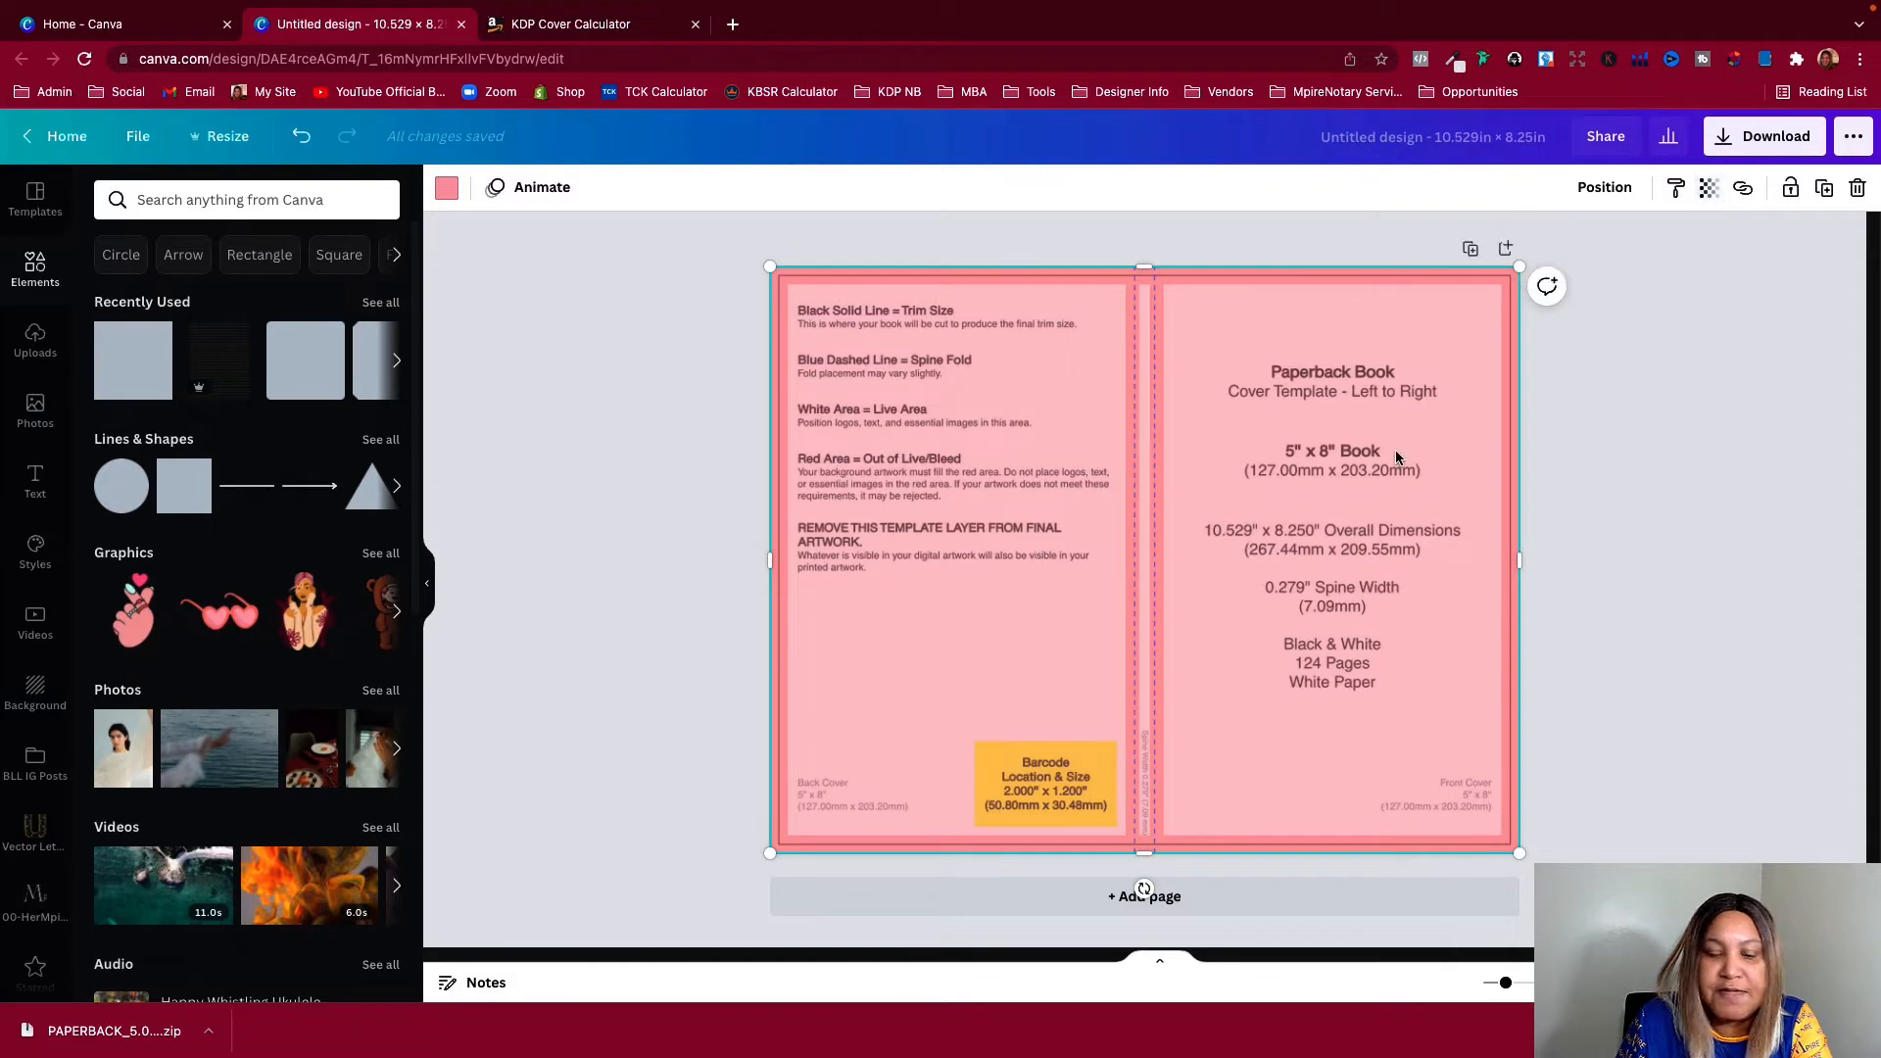
pyautogui.press('Delete')
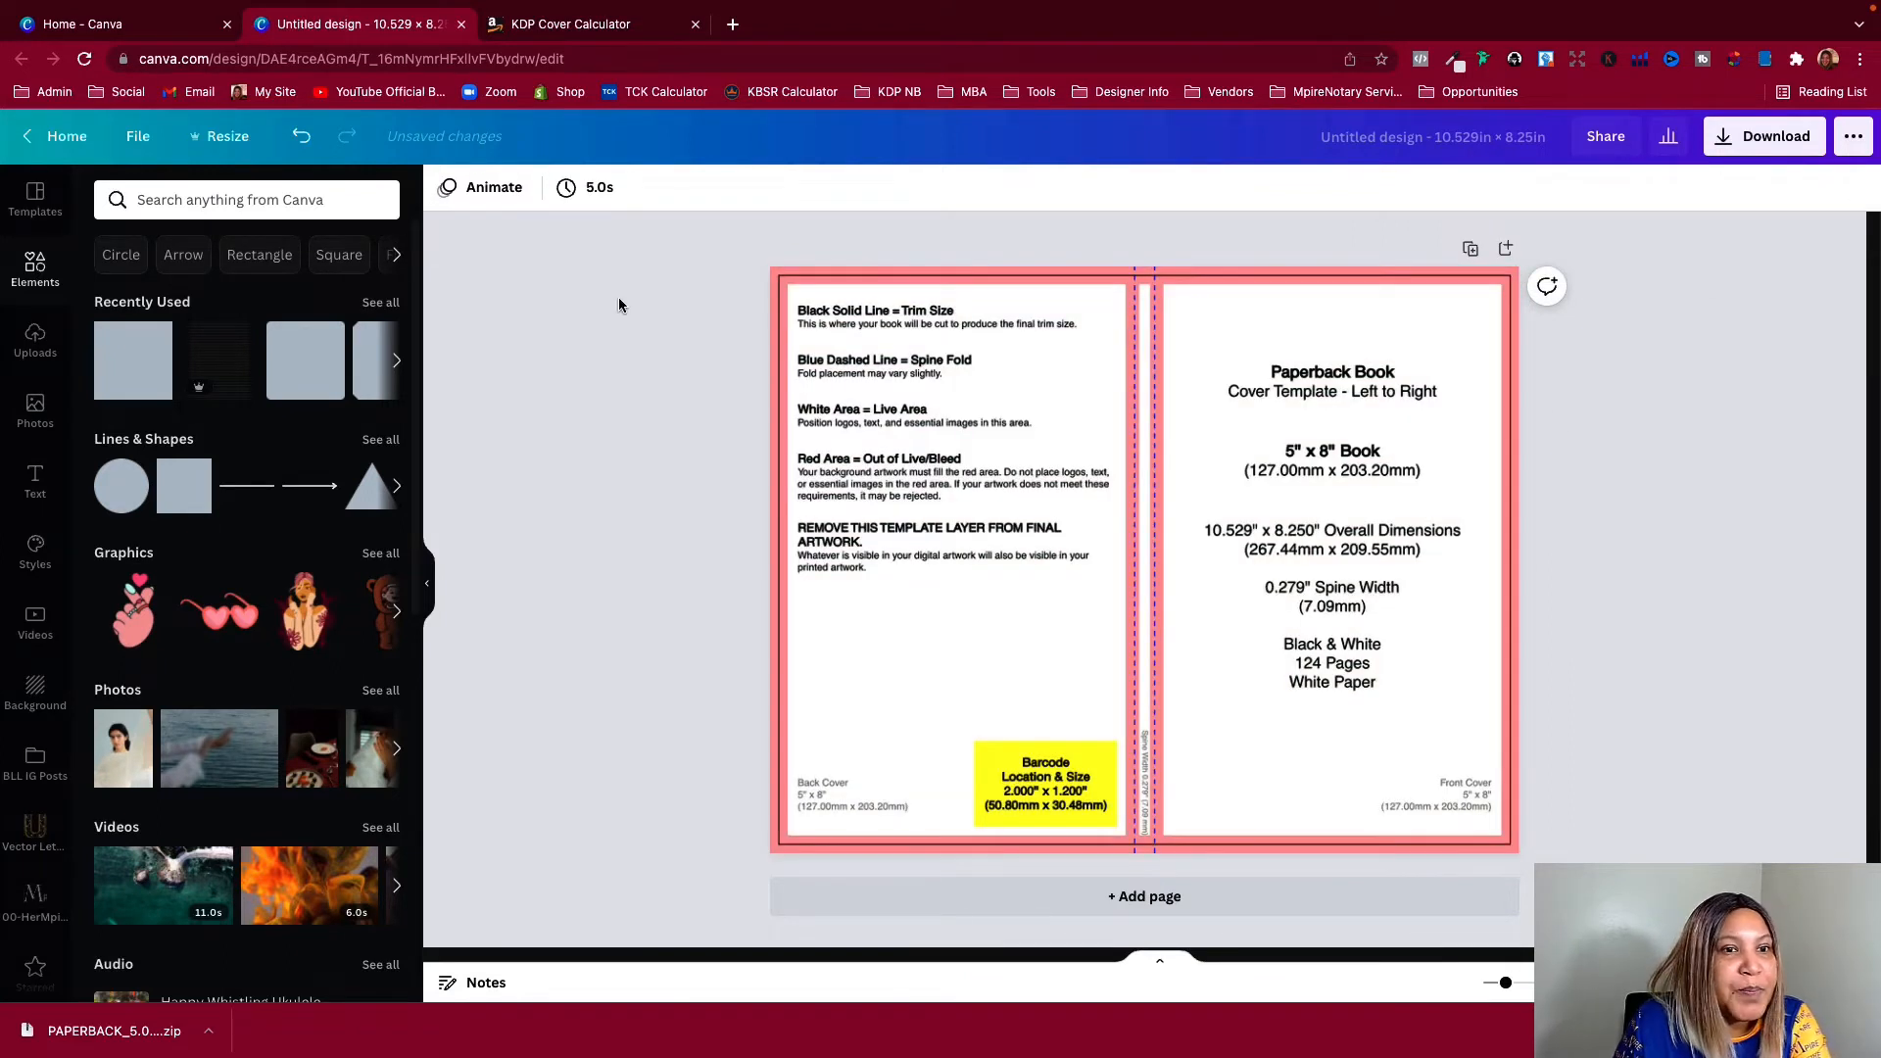
# Show the rulers and place guides on the trim line and live-area edge along the template's left and top sides
pyautogui.click(138, 139)
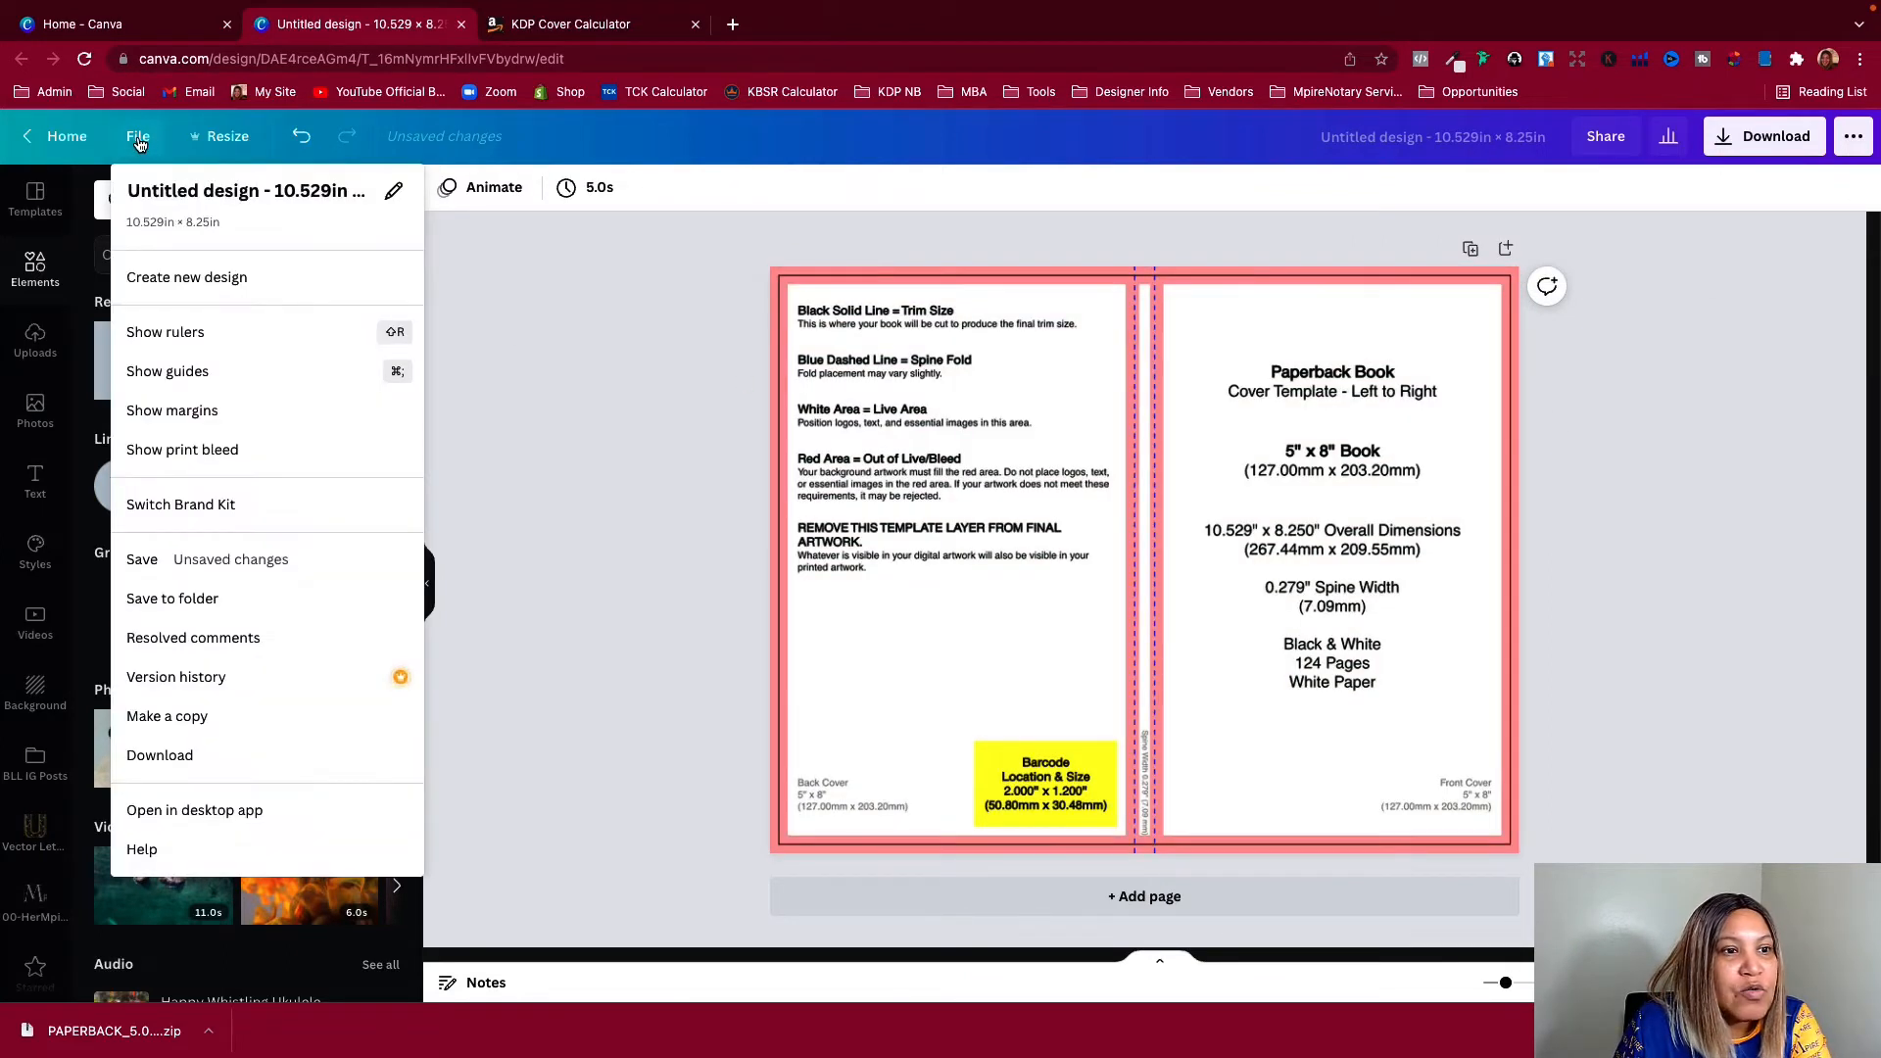
pyautogui.click(196, 332)
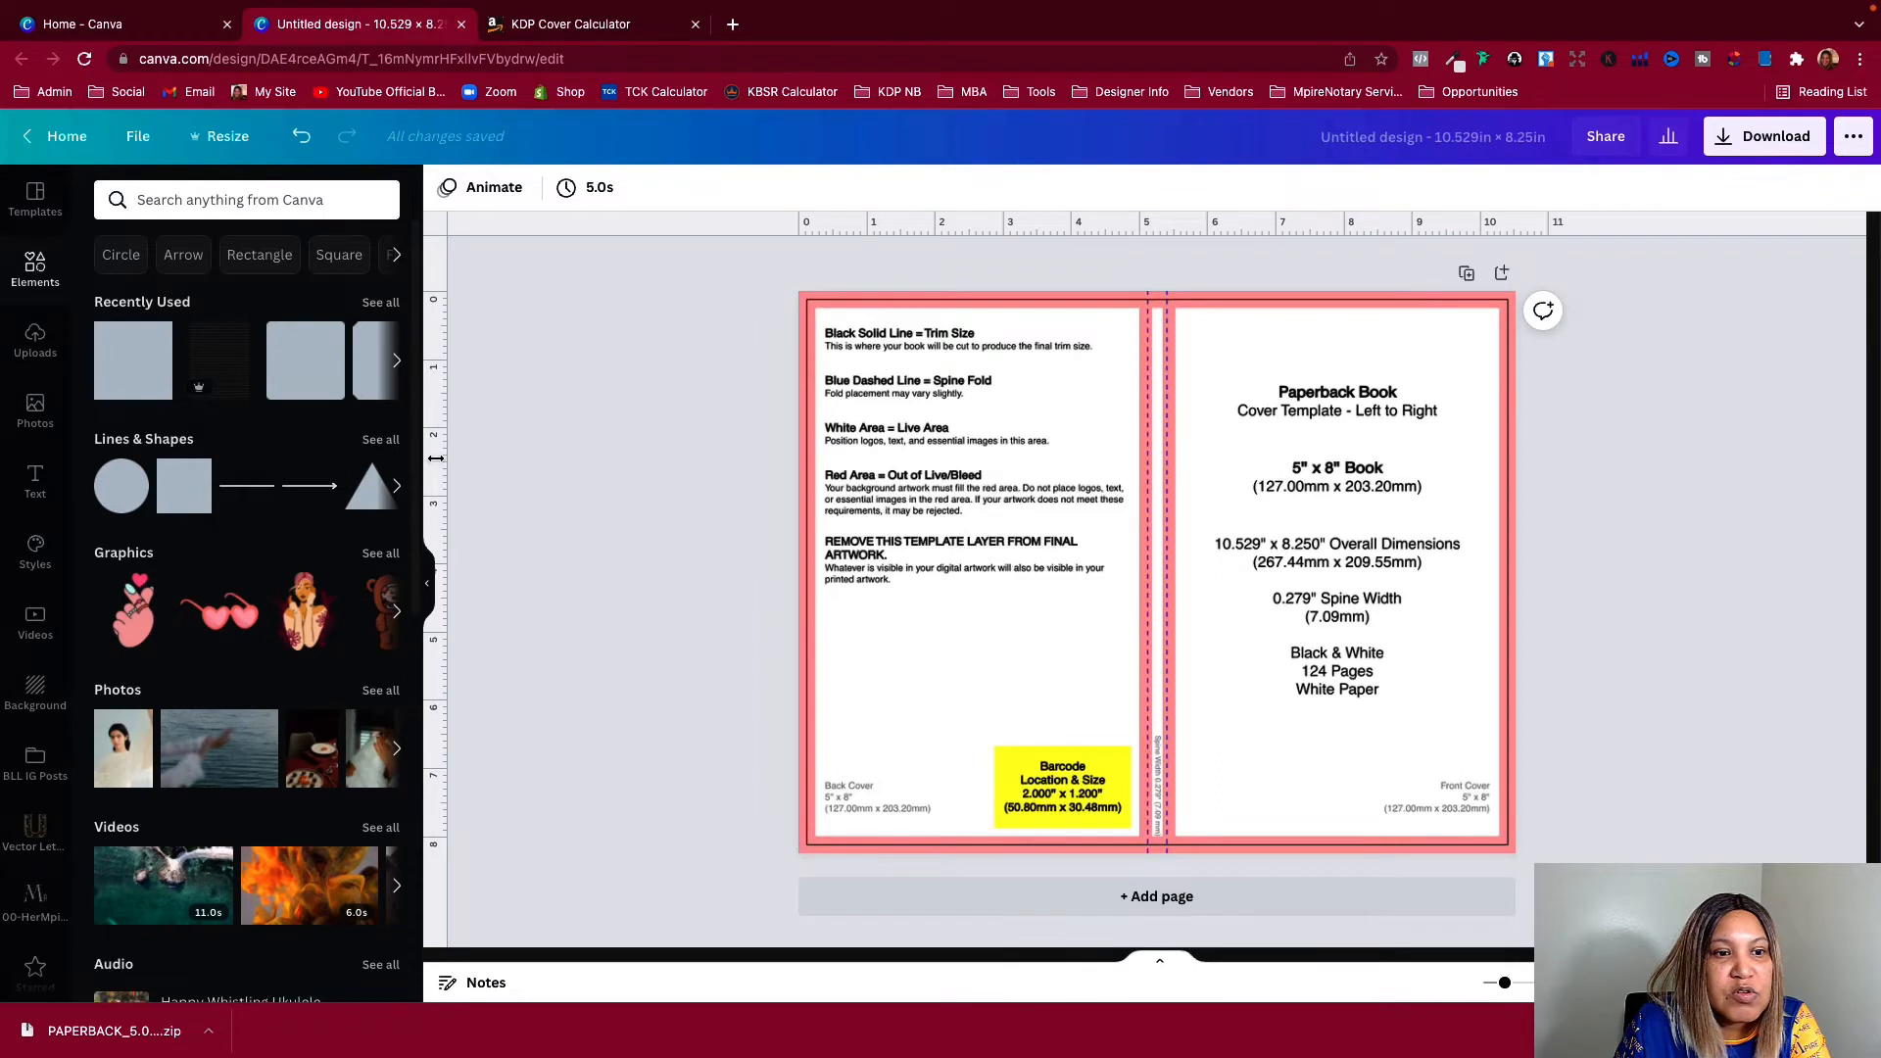
pyautogui.moveTo(436, 468); pyautogui.dragTo(806, 512)
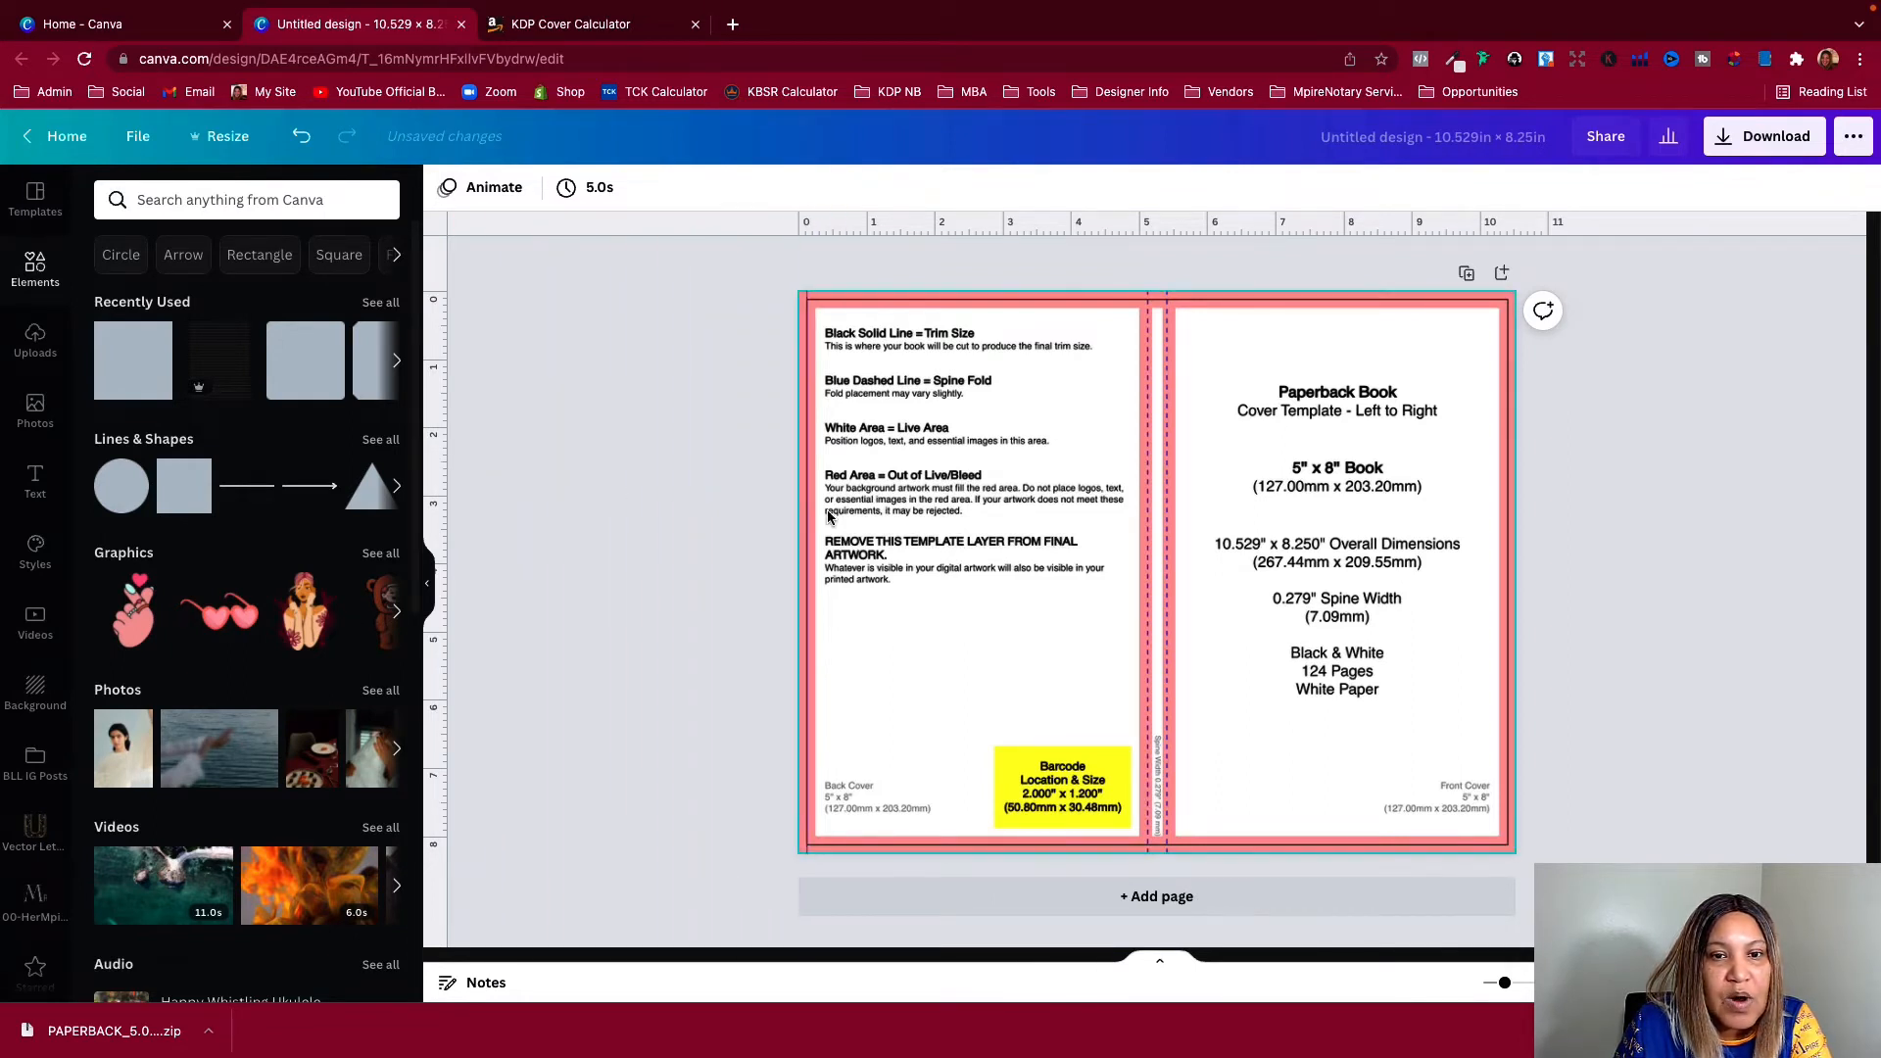
pyautogui.moveTo(822, 228); pyautogui.dragTo(828, 301)
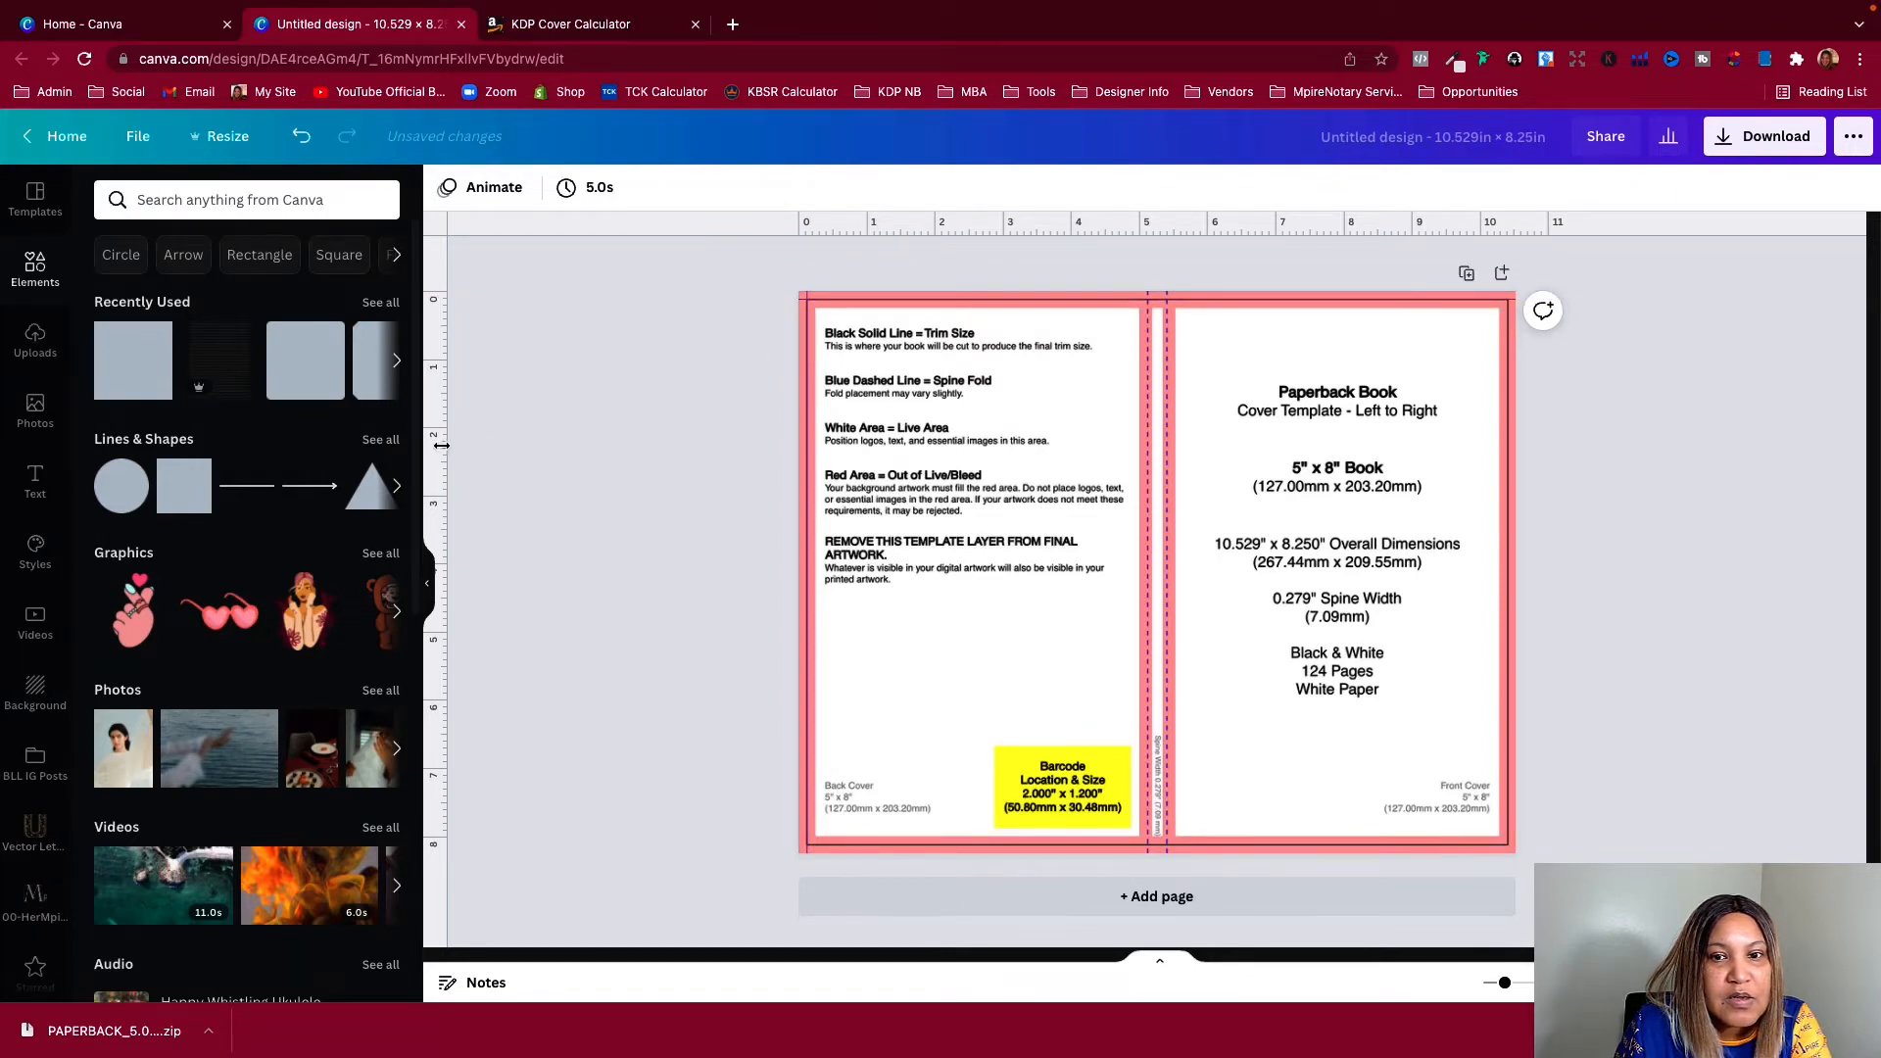
pyautogui.moveTo(442, 446); pyautogui.dragTo(815, 470)
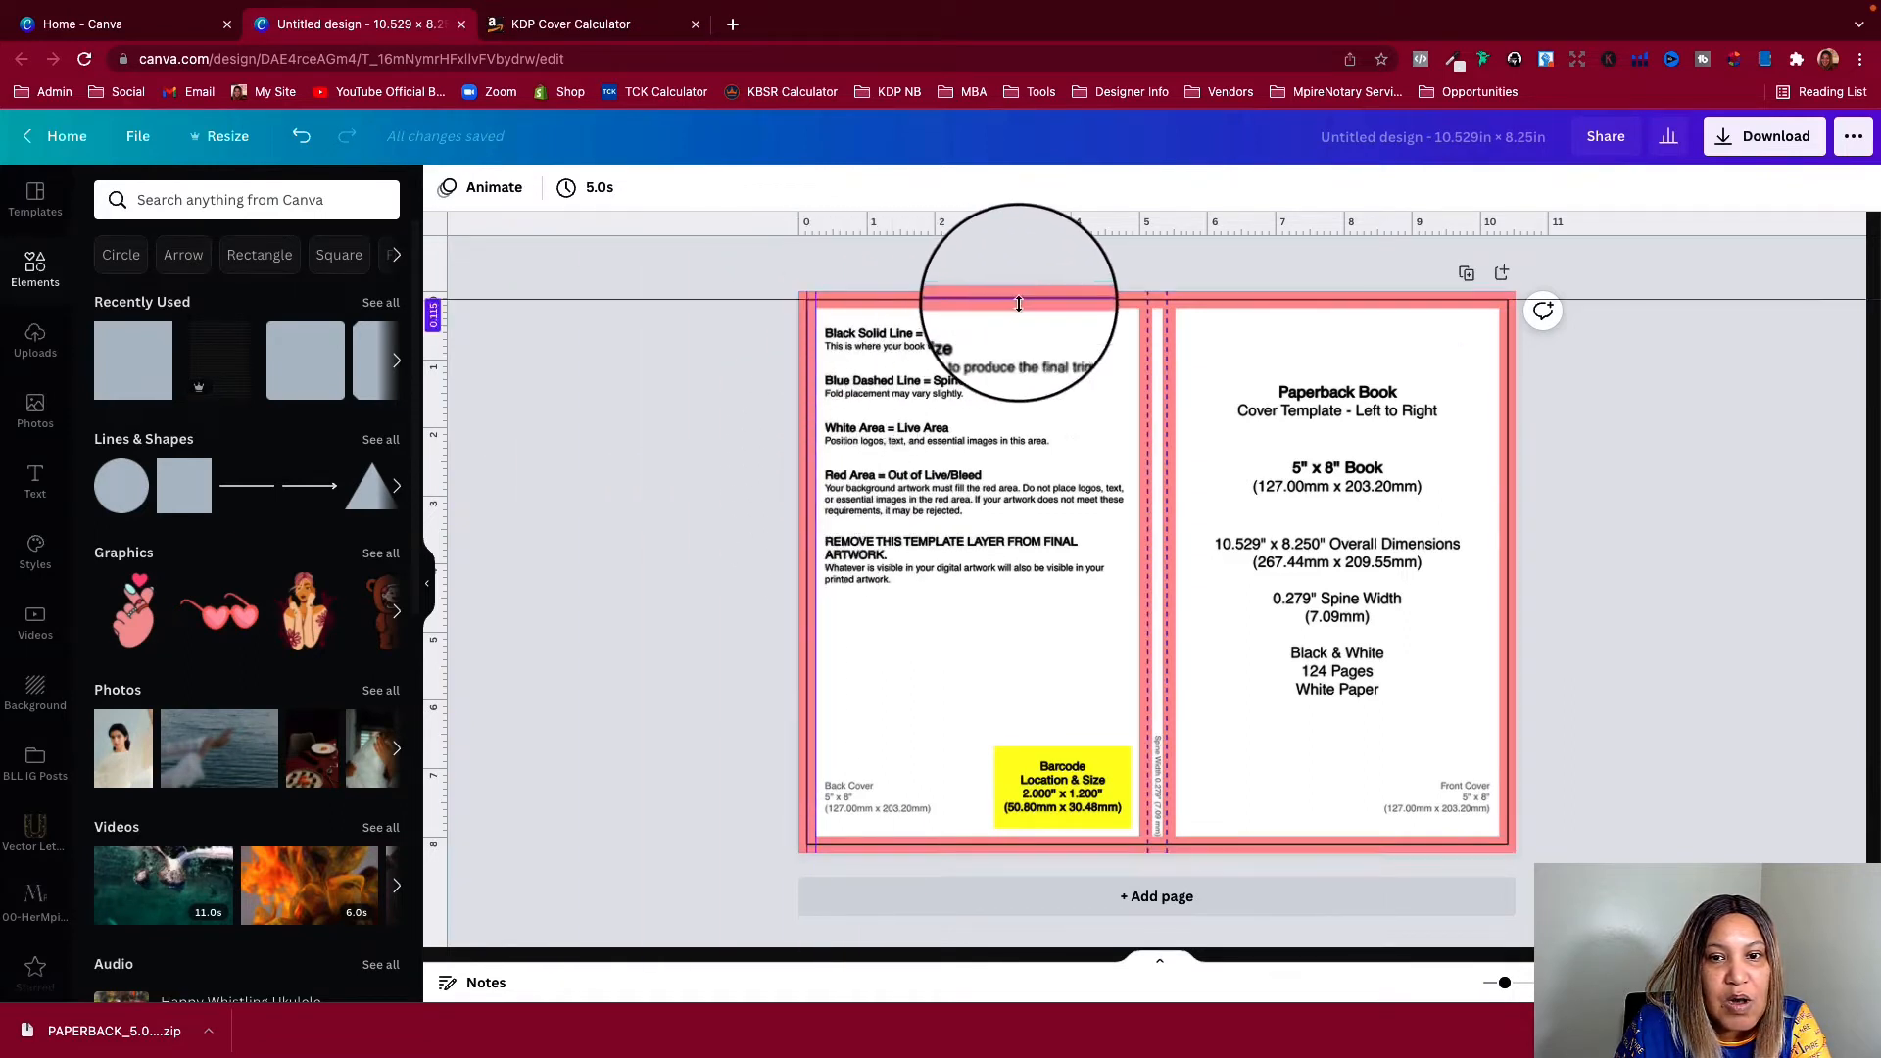
pyautogui.moveTo(828, 219); pyautogui.dragTo(836, 303)
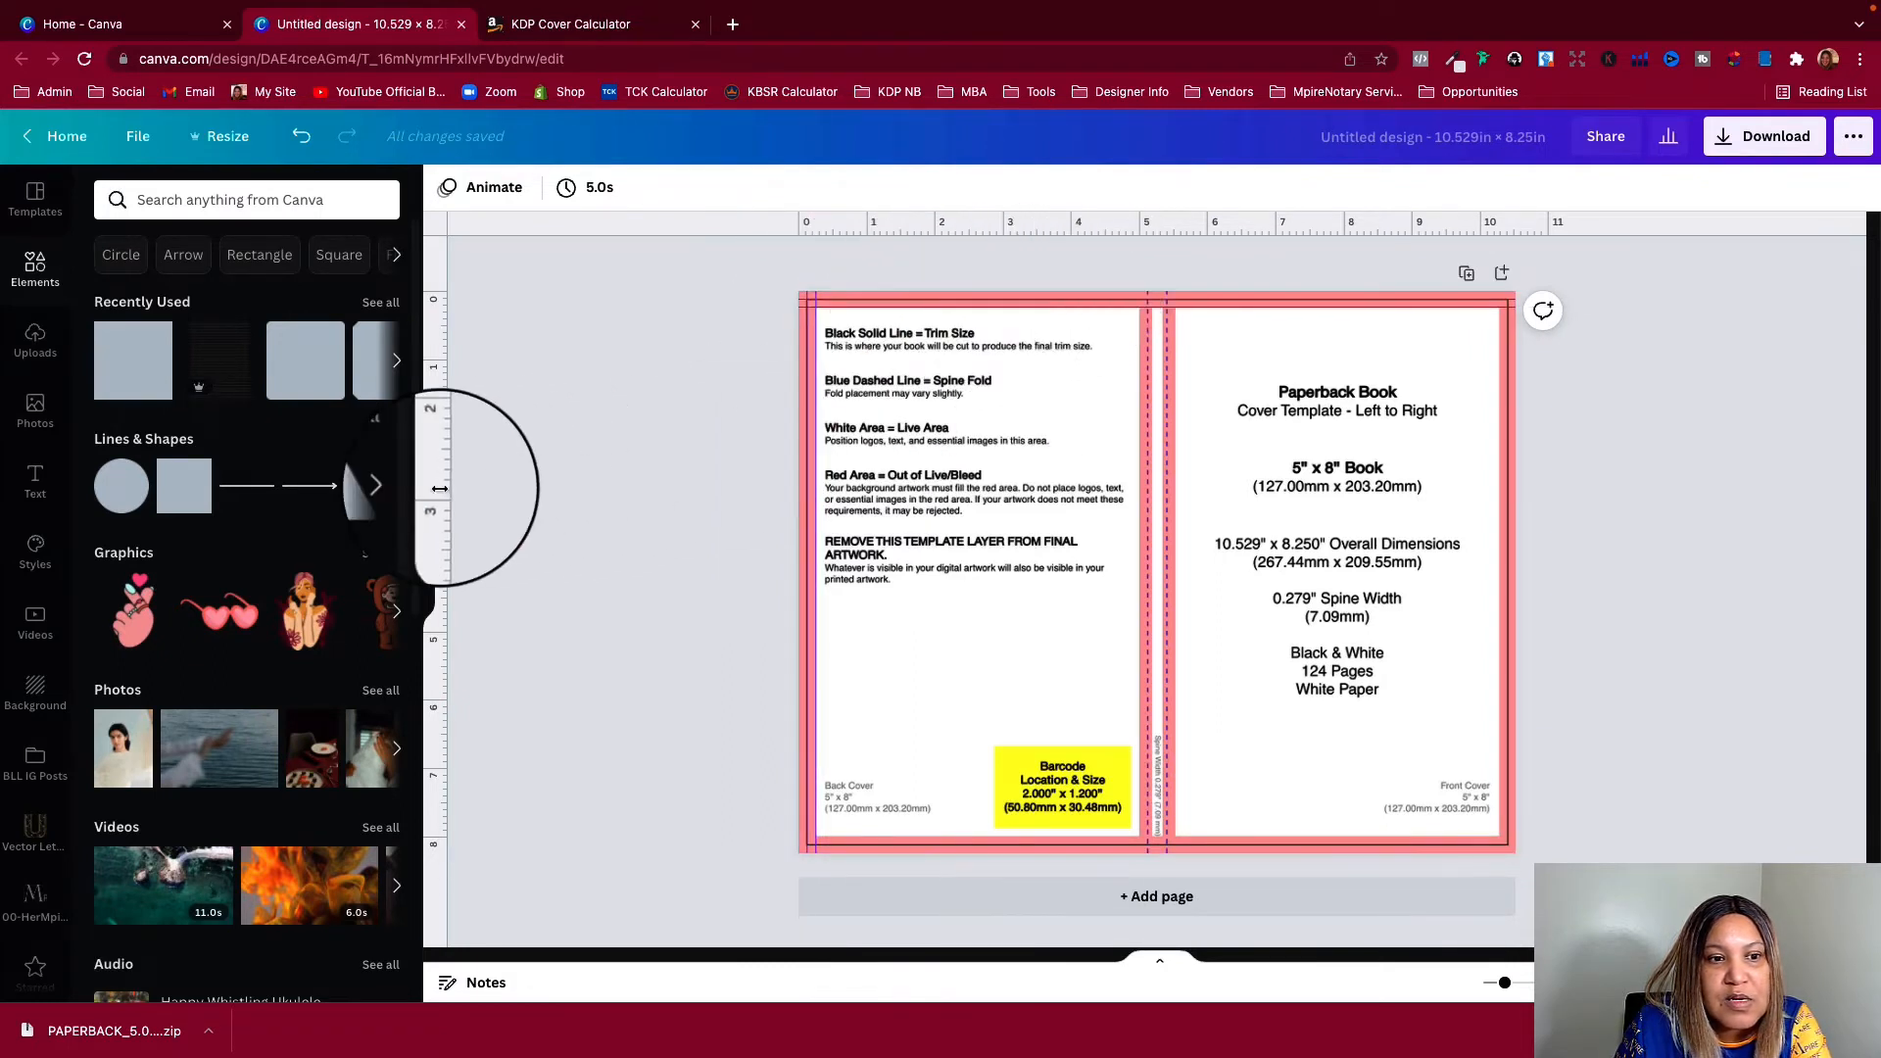
# Place guides on the spine folds and adjoining live-area edges, and along the template's right and bottom trim and live-area edges
pyautogui.moveTo(438, 470); pyautogui.dragTo(1140, 511)
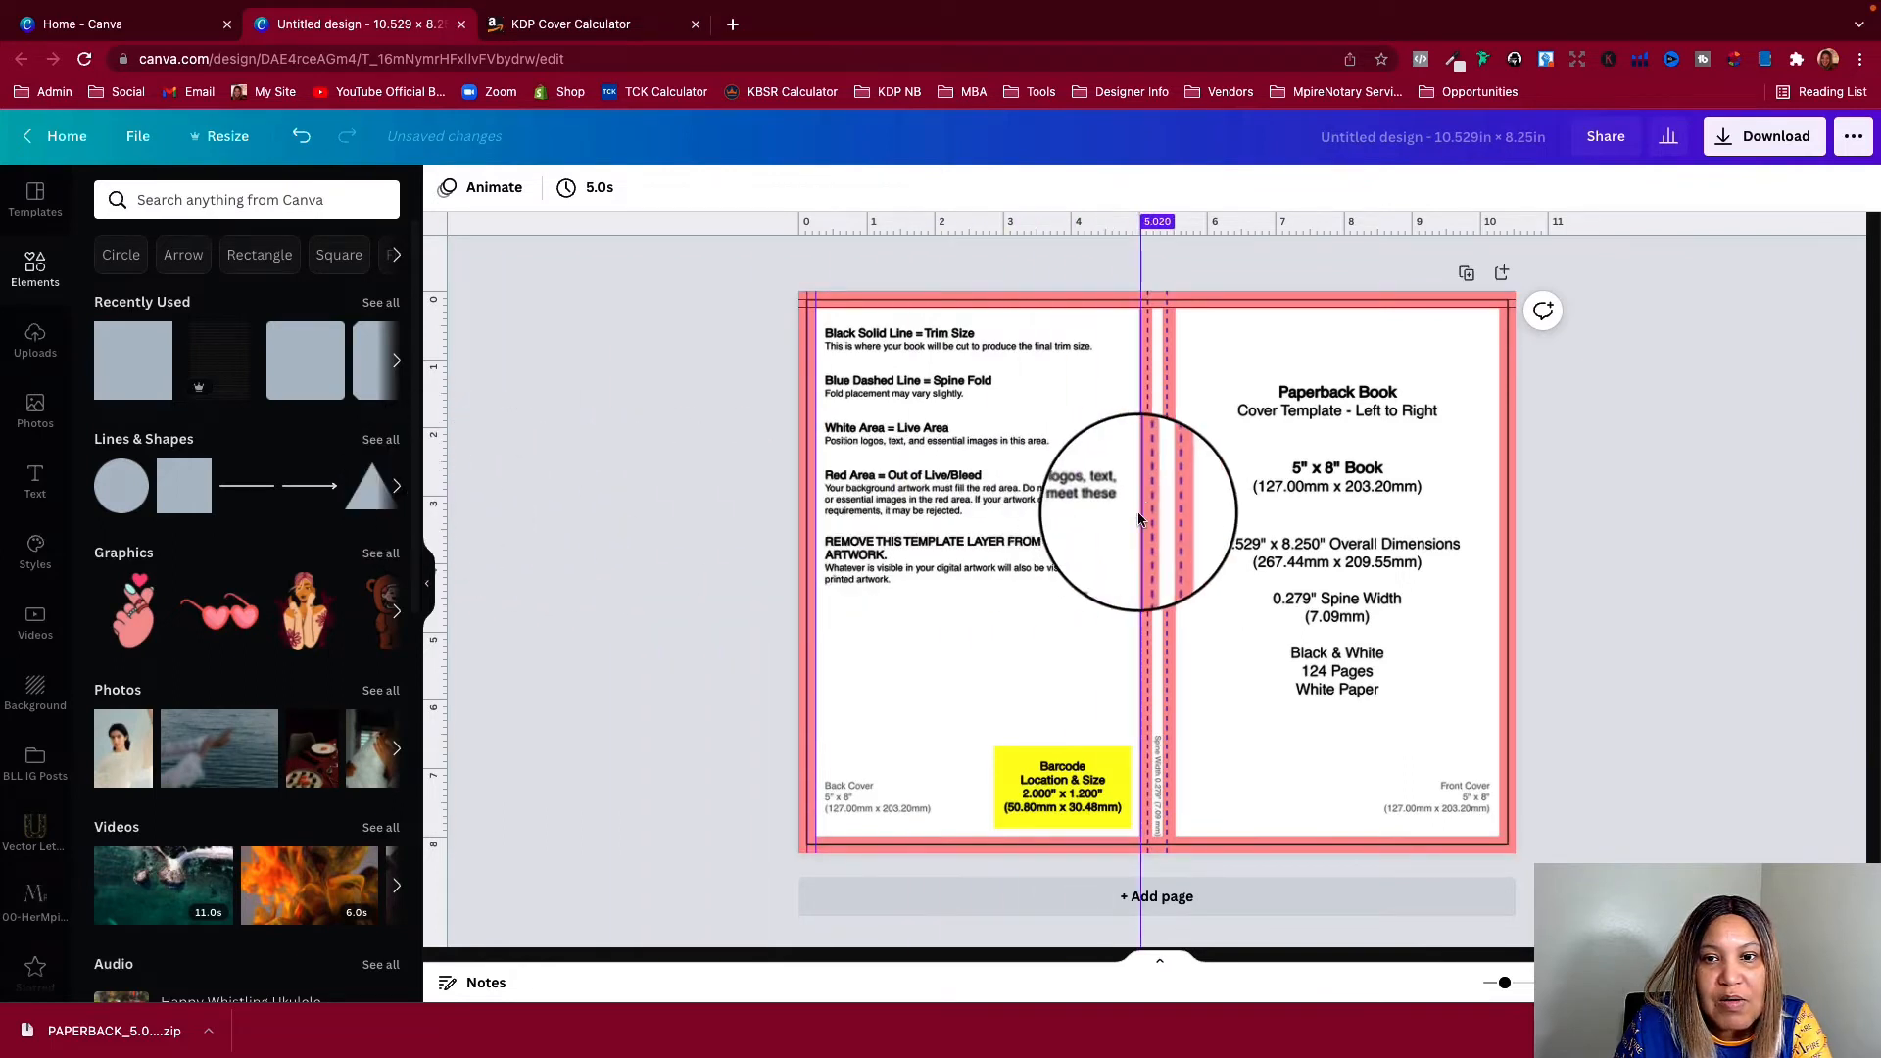
pyautogui.moveTo(440, 481); pyautogui.dragTo(1148, 526)
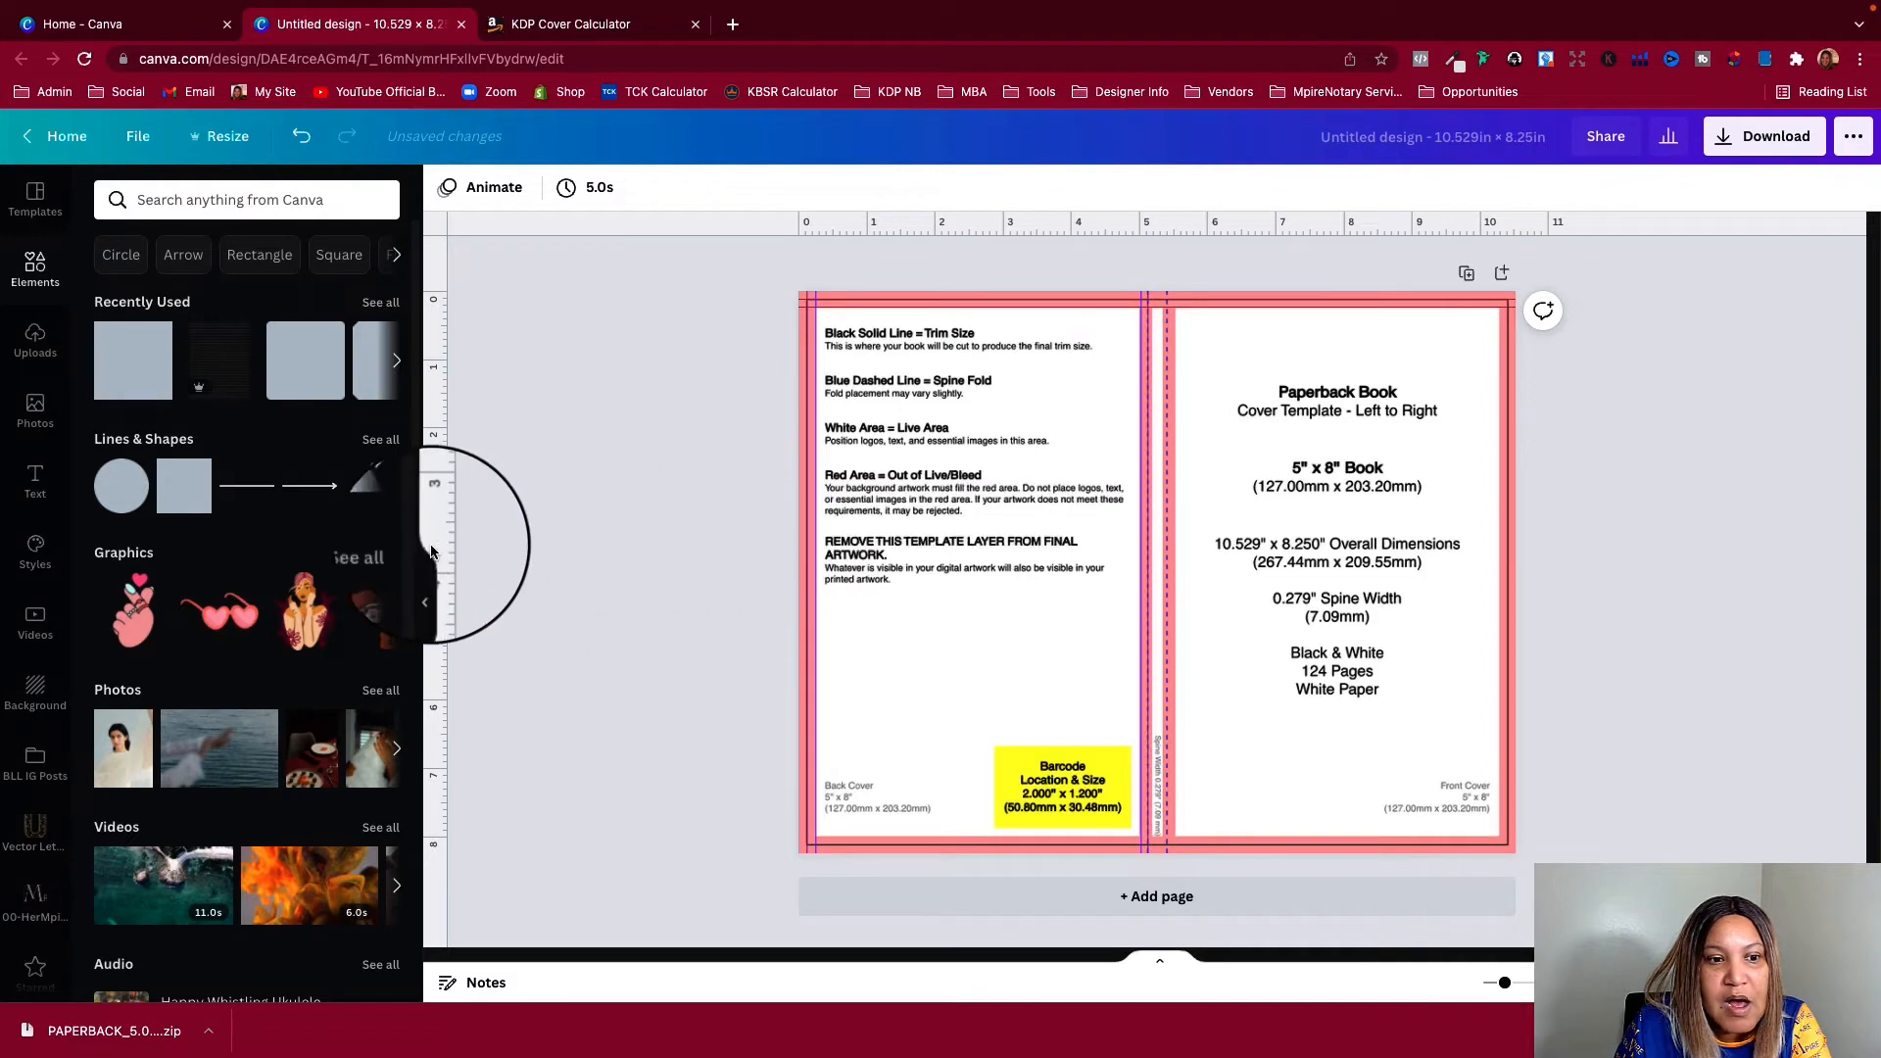
pyautogui.moveTo(434, 509); pyautogui.dragTo(1166, 653)
pyautogui.moveTo(437, 651); pyautogui.dragTo(1057, 838)
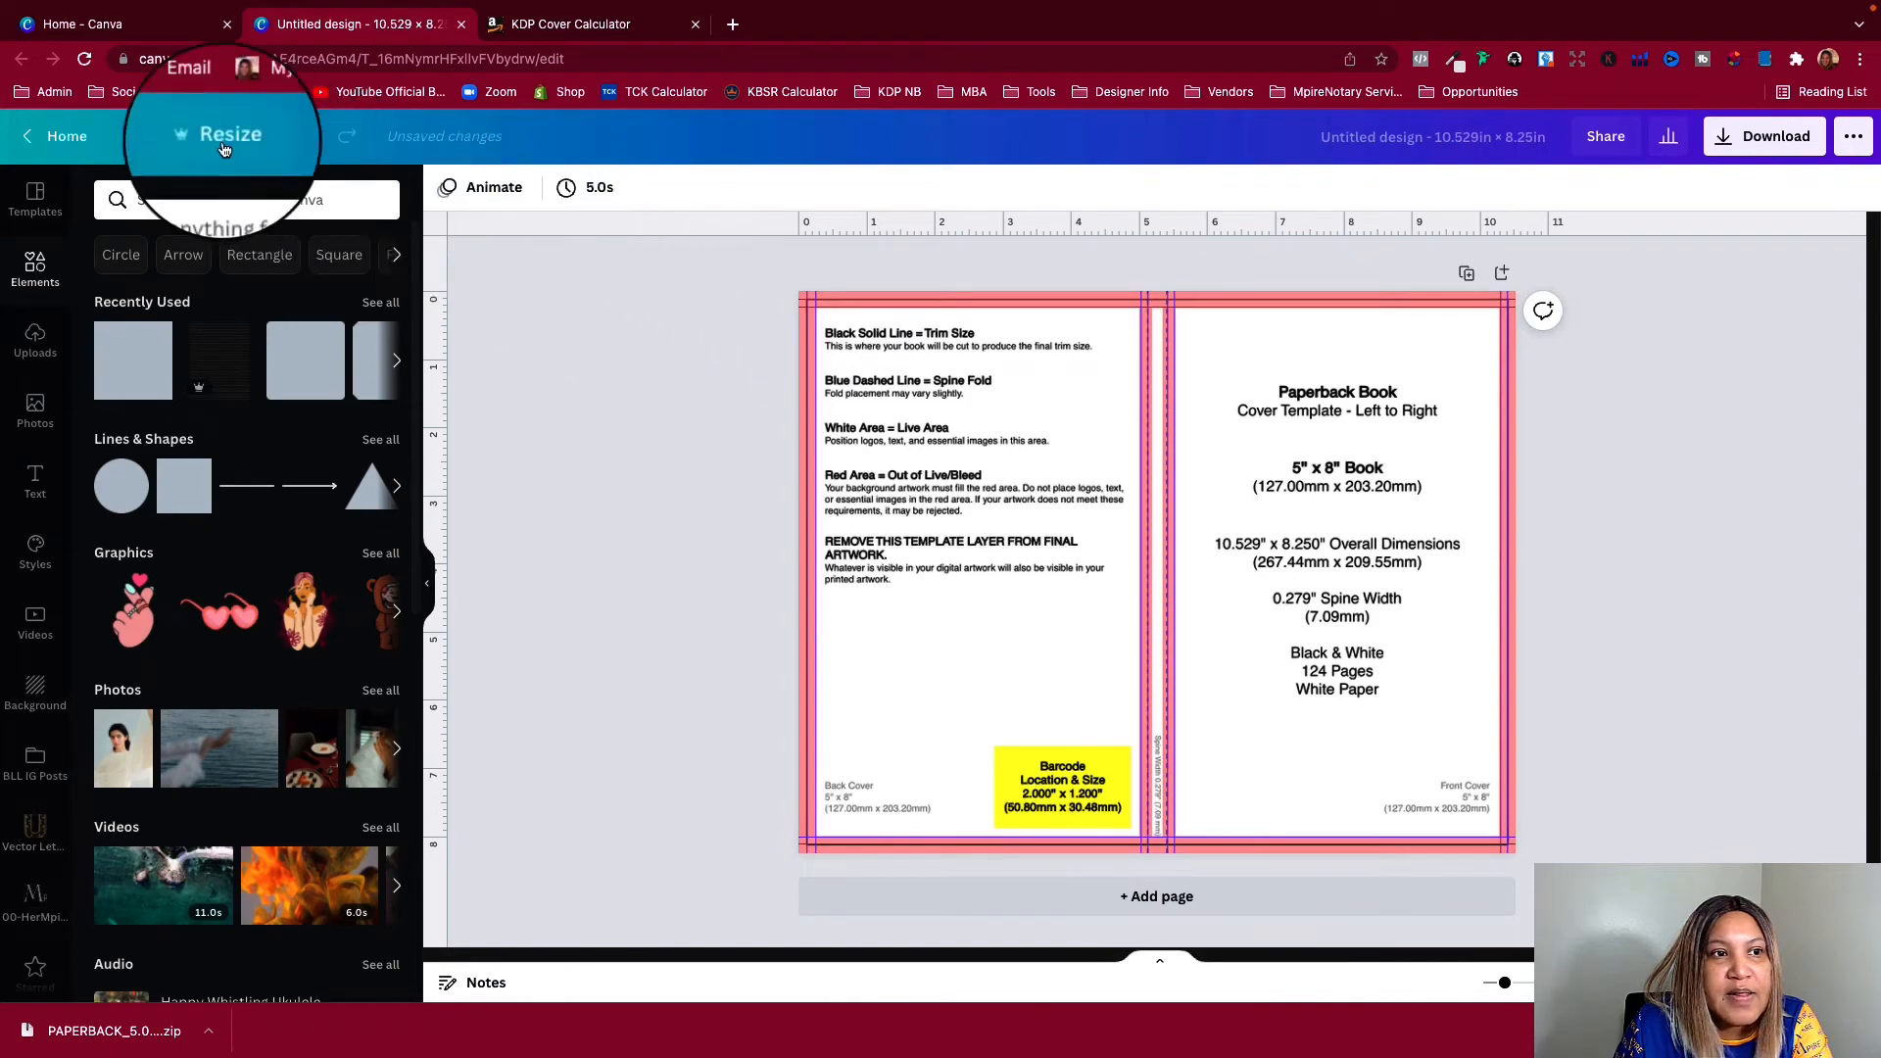
# Hide the rulers and turn the guides off and back on
pyautogui.click(143, 139)
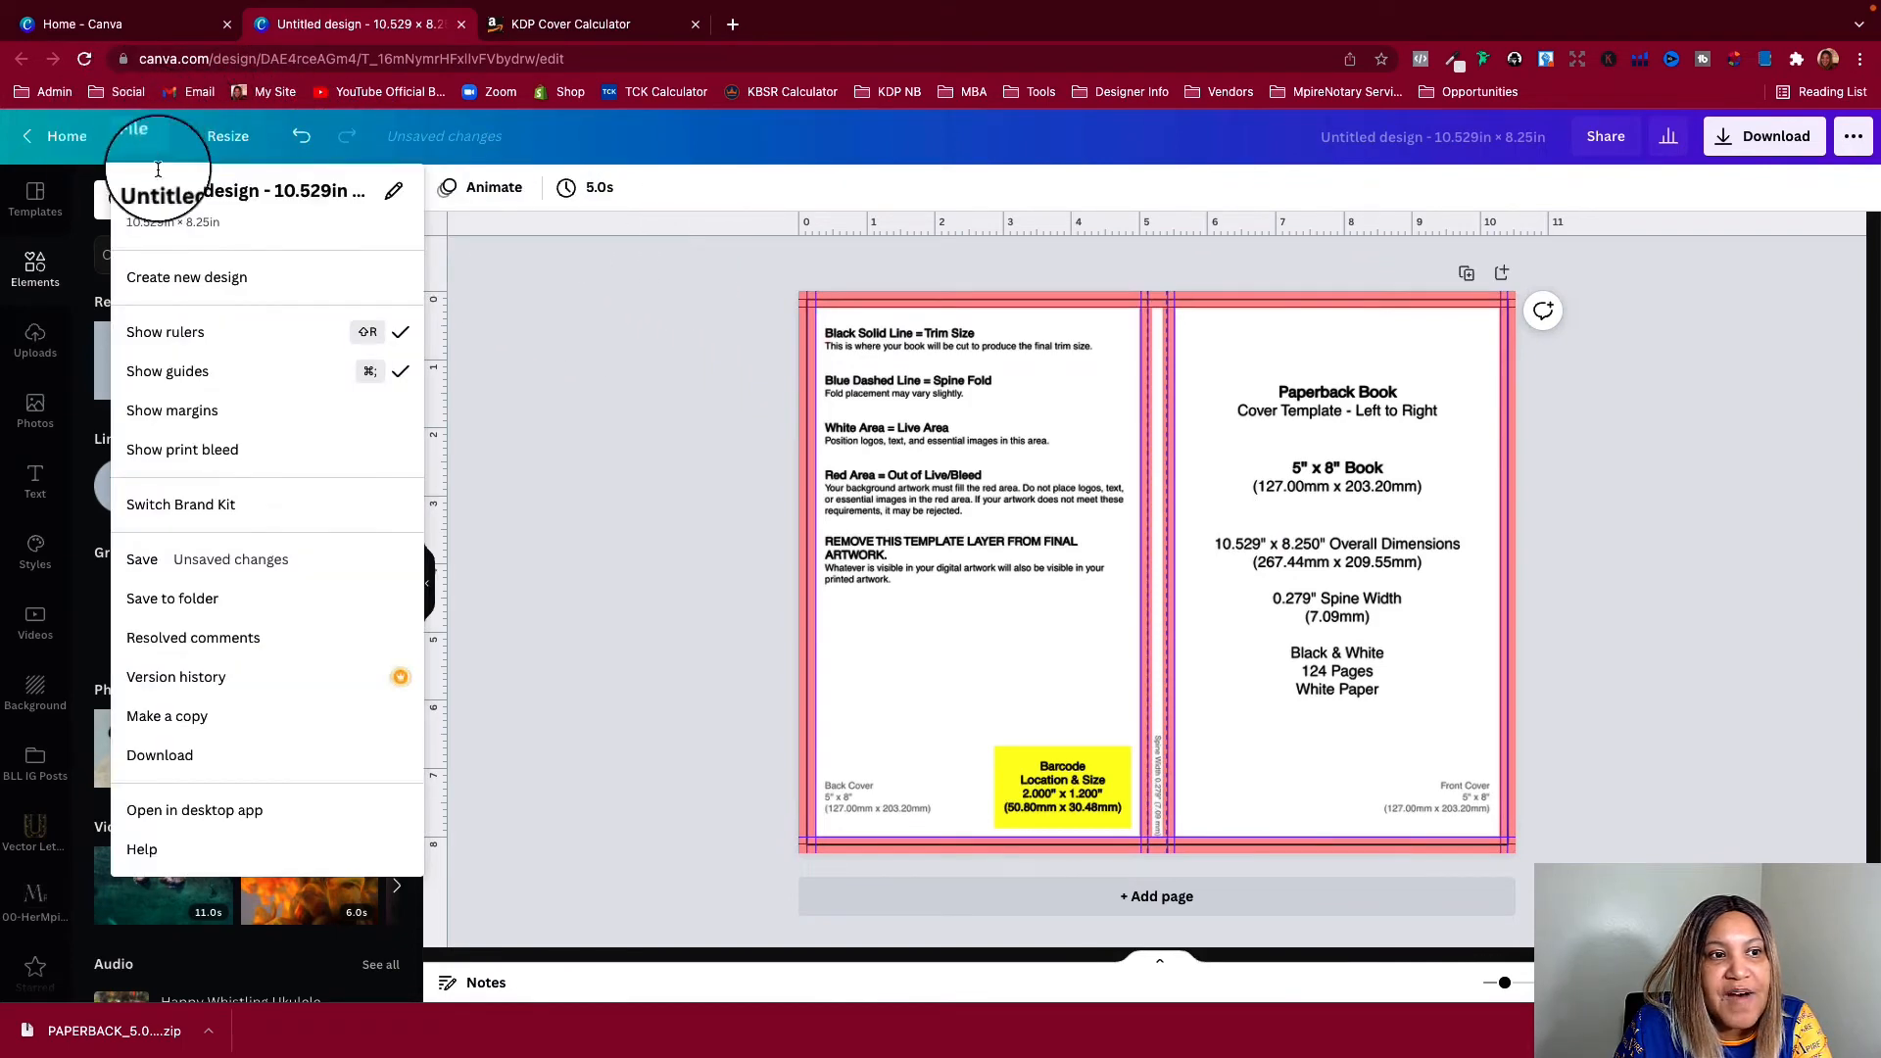
pyautogui.click(212, 338)
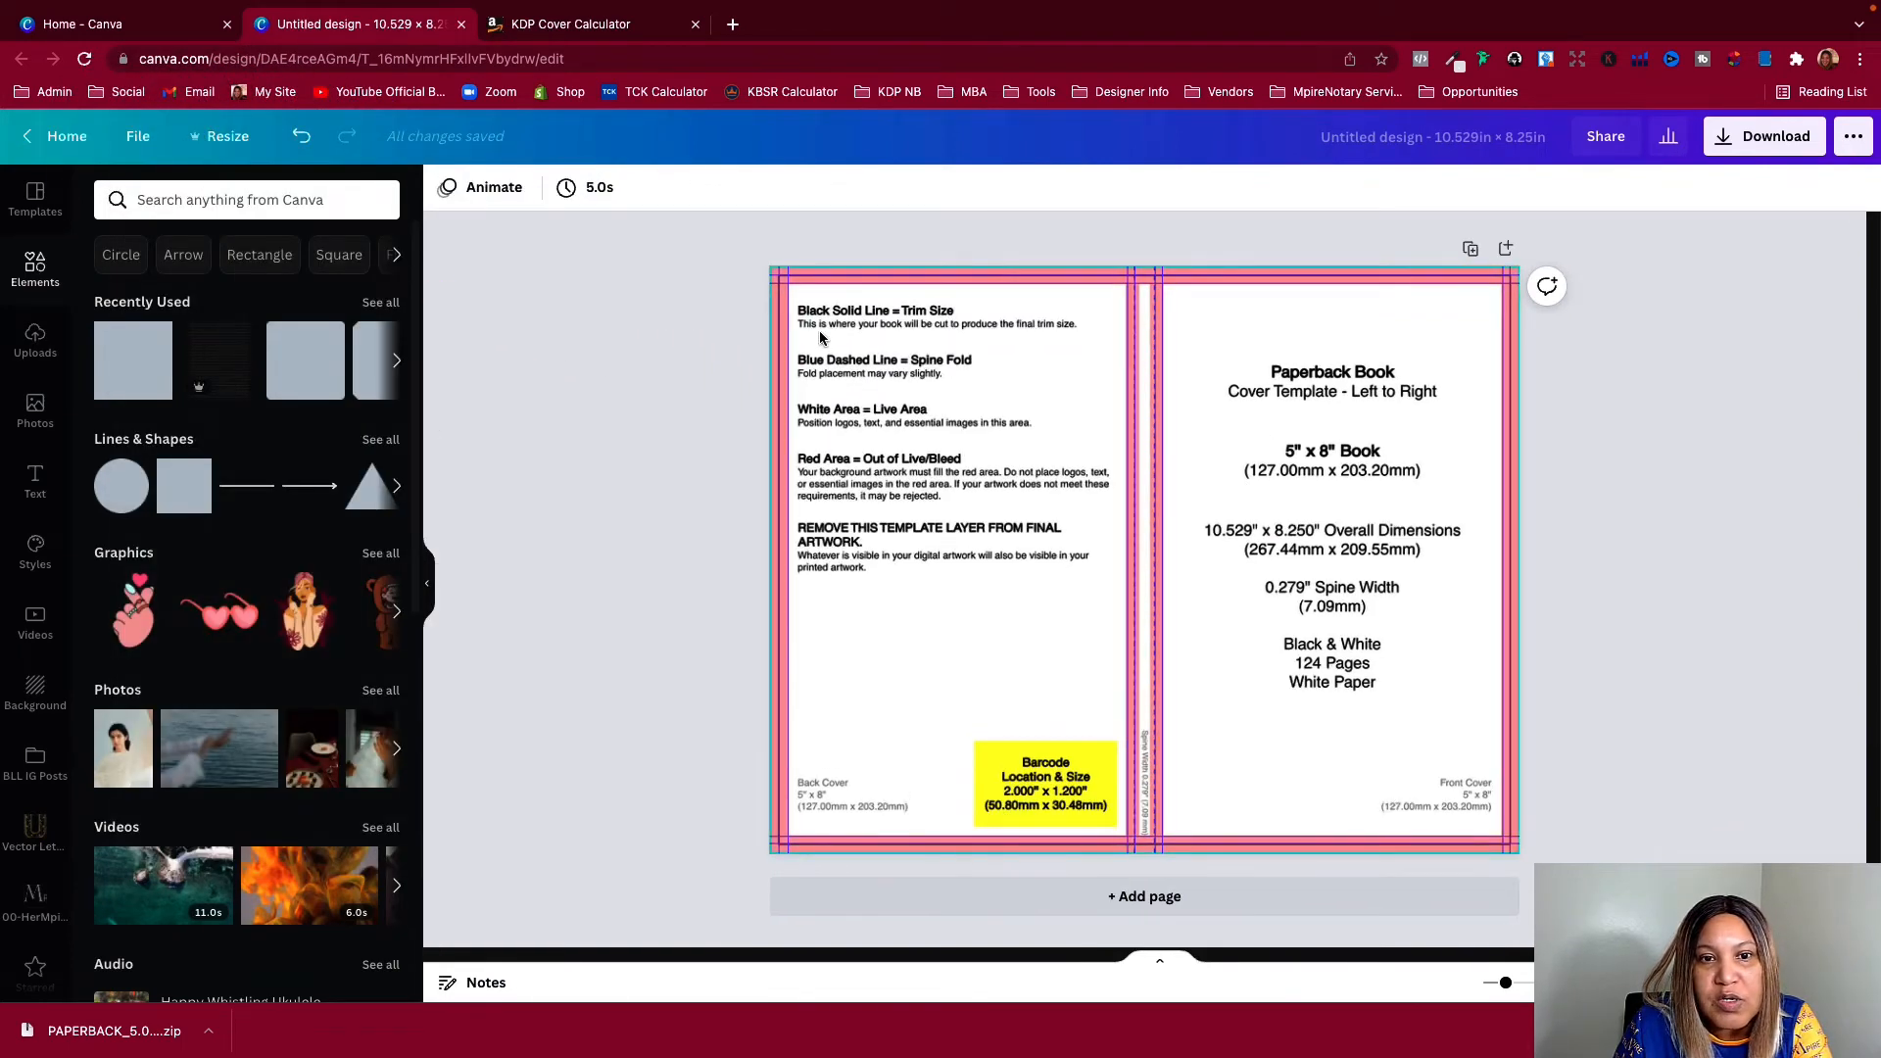
pyautogui.click(136, 142)
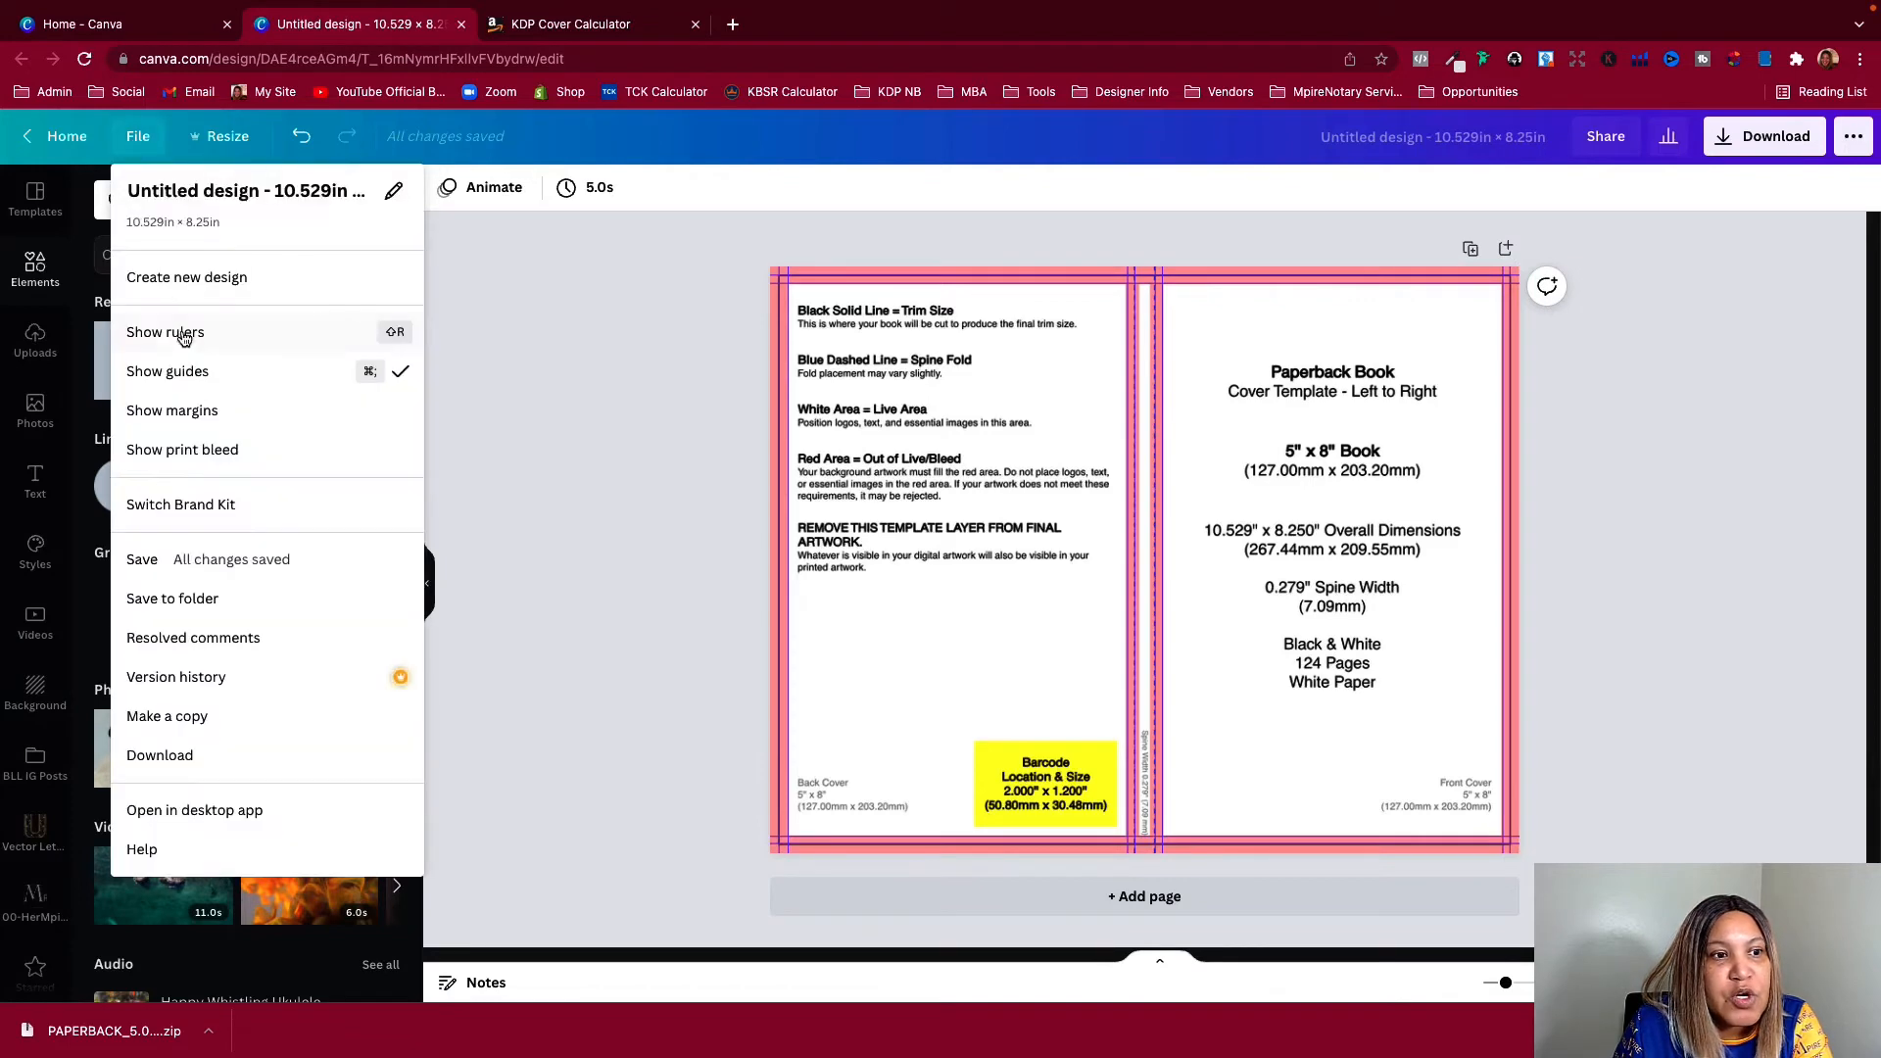
pyautogui.click(185, 369)
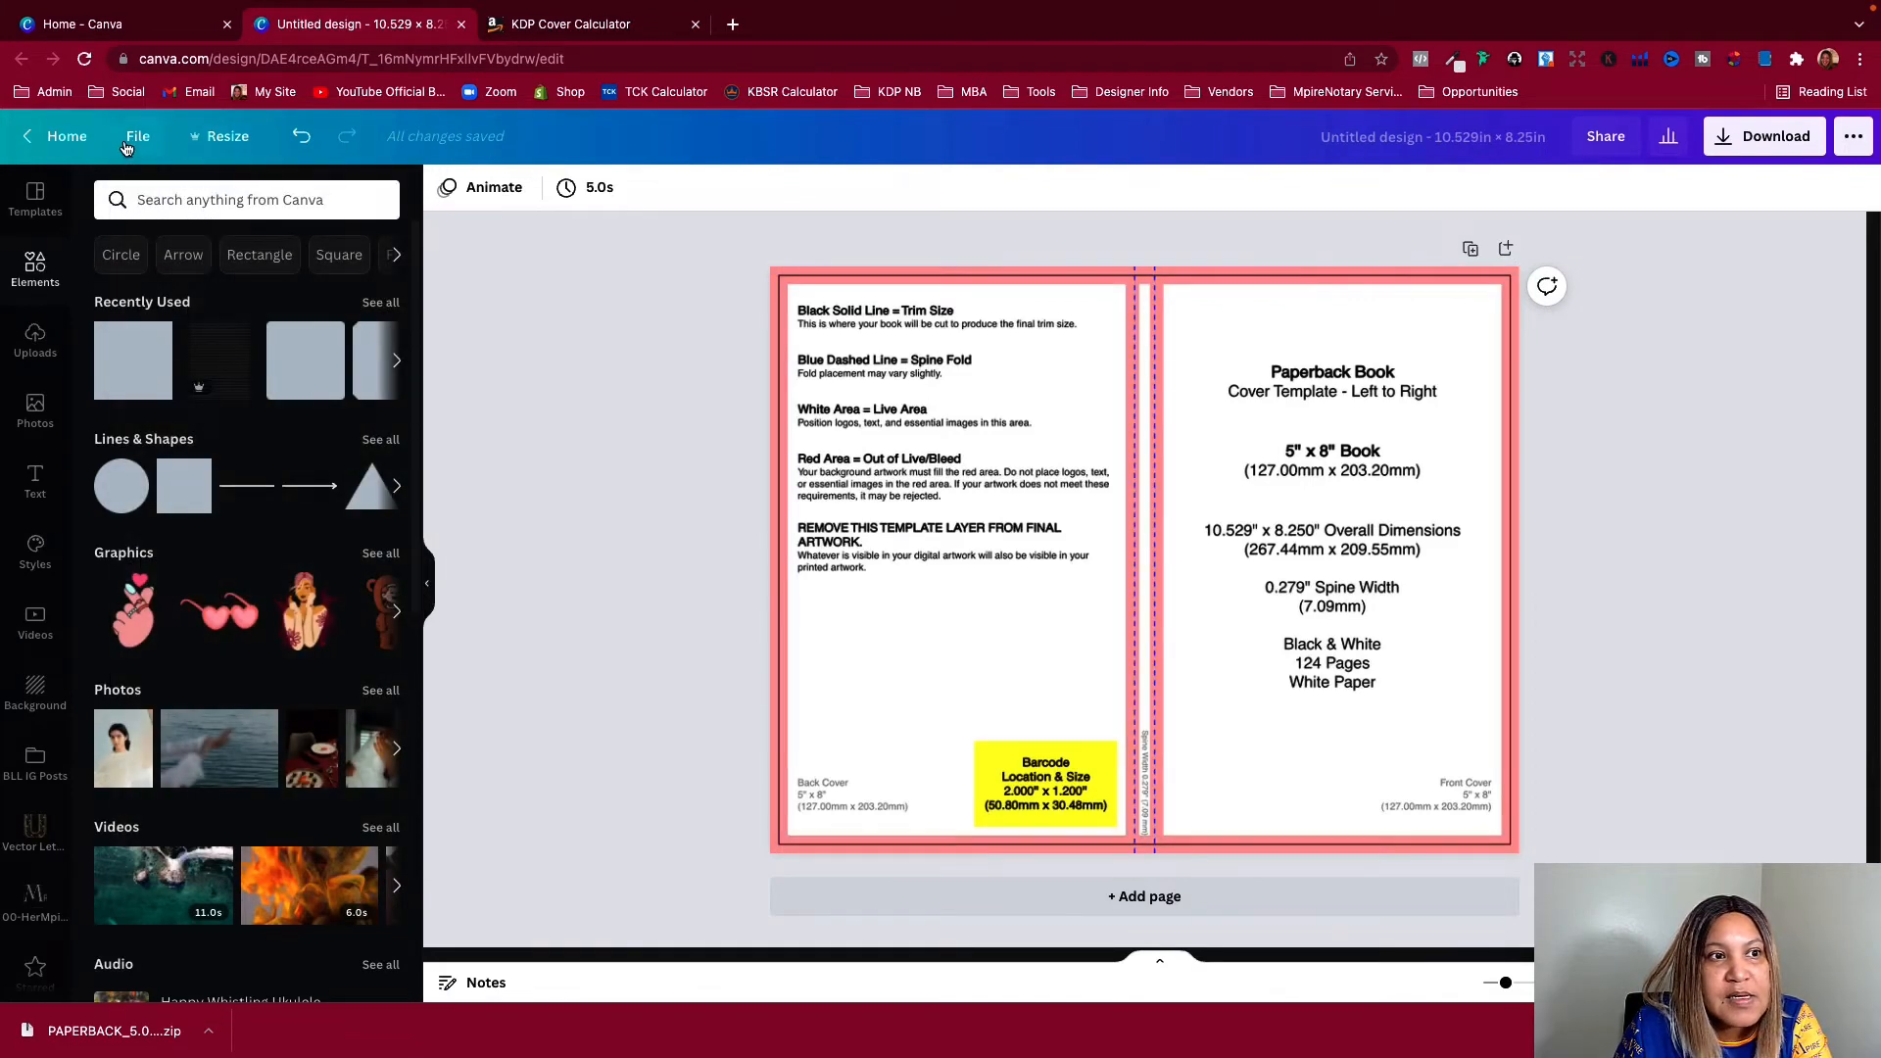
pyautogui.click(127, 142)
pyautogui.click(189, 369)
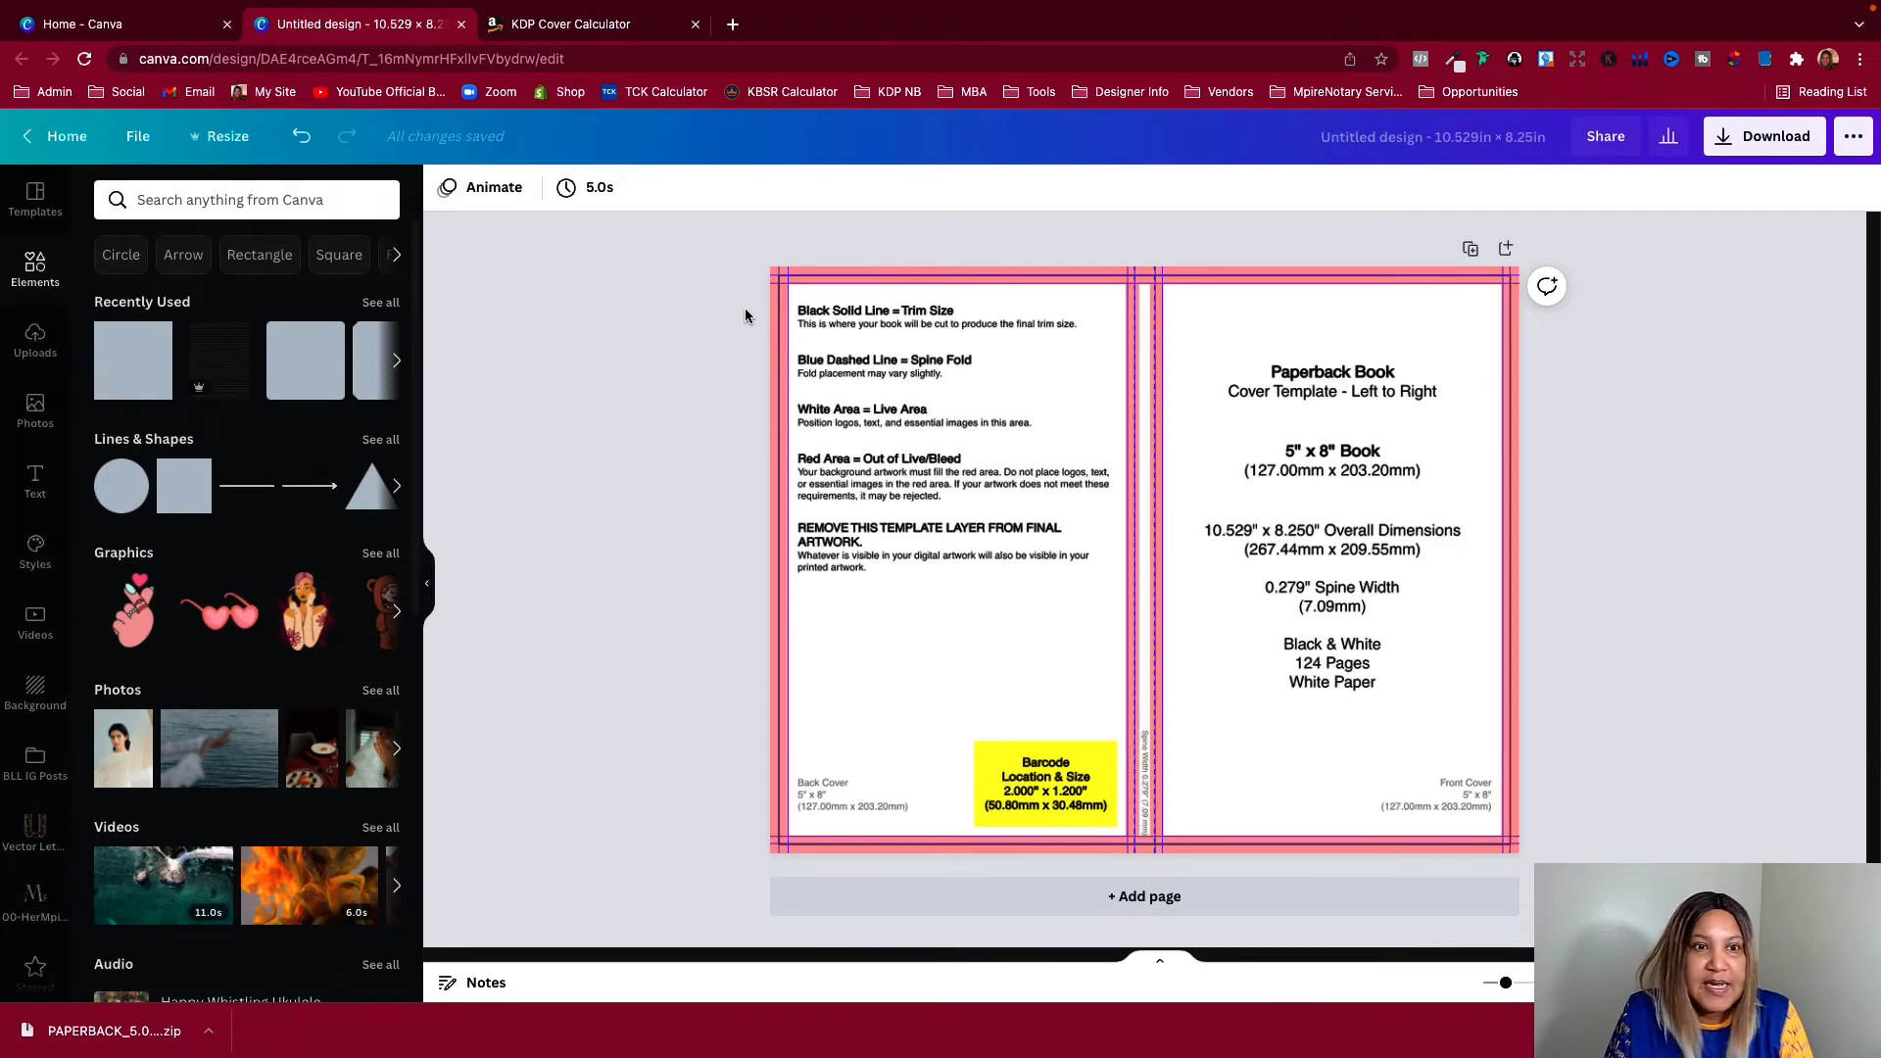
# Show the rulers and add a vertical guide at the yellow barcode box's left edge and a horizontal guide at its top edge
pyautogui.click(134, 144)
pyautogui.click(208, 341)
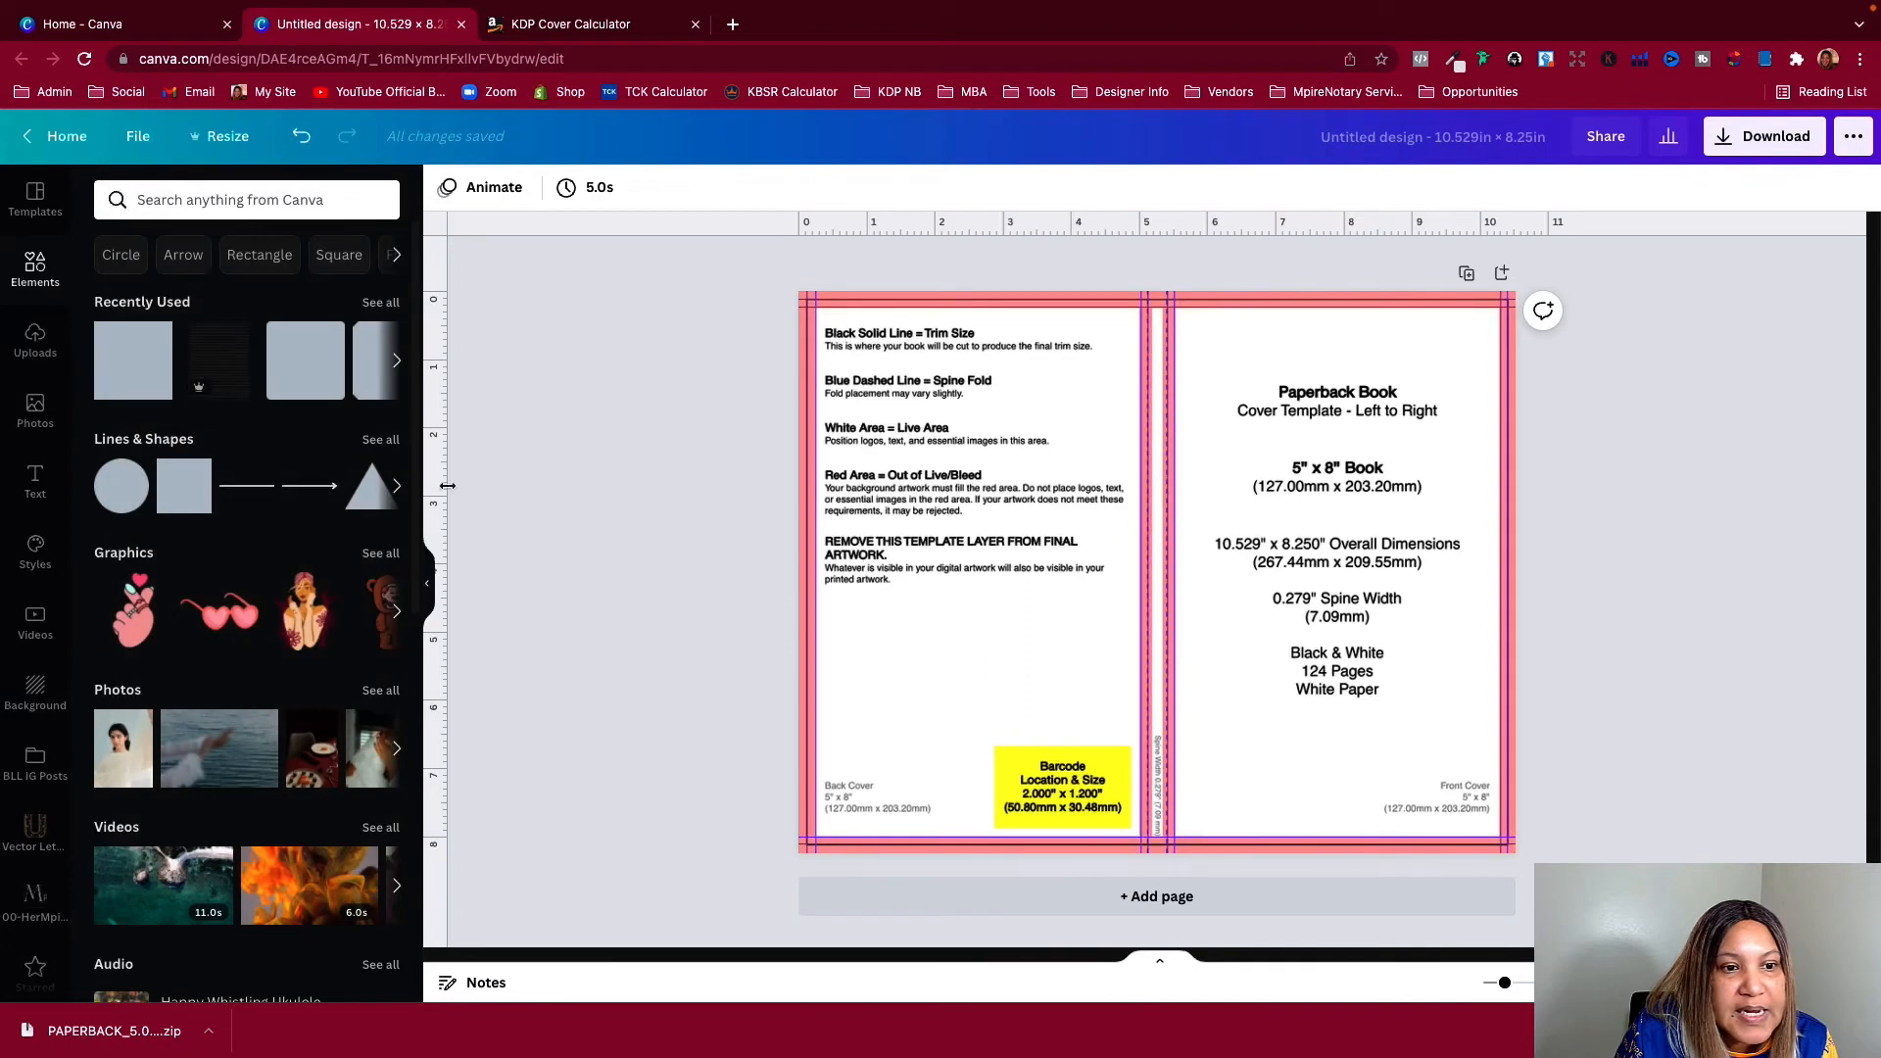
pyautogui.moveTo(431, 483); pyautogui.dragTo(993, 598)
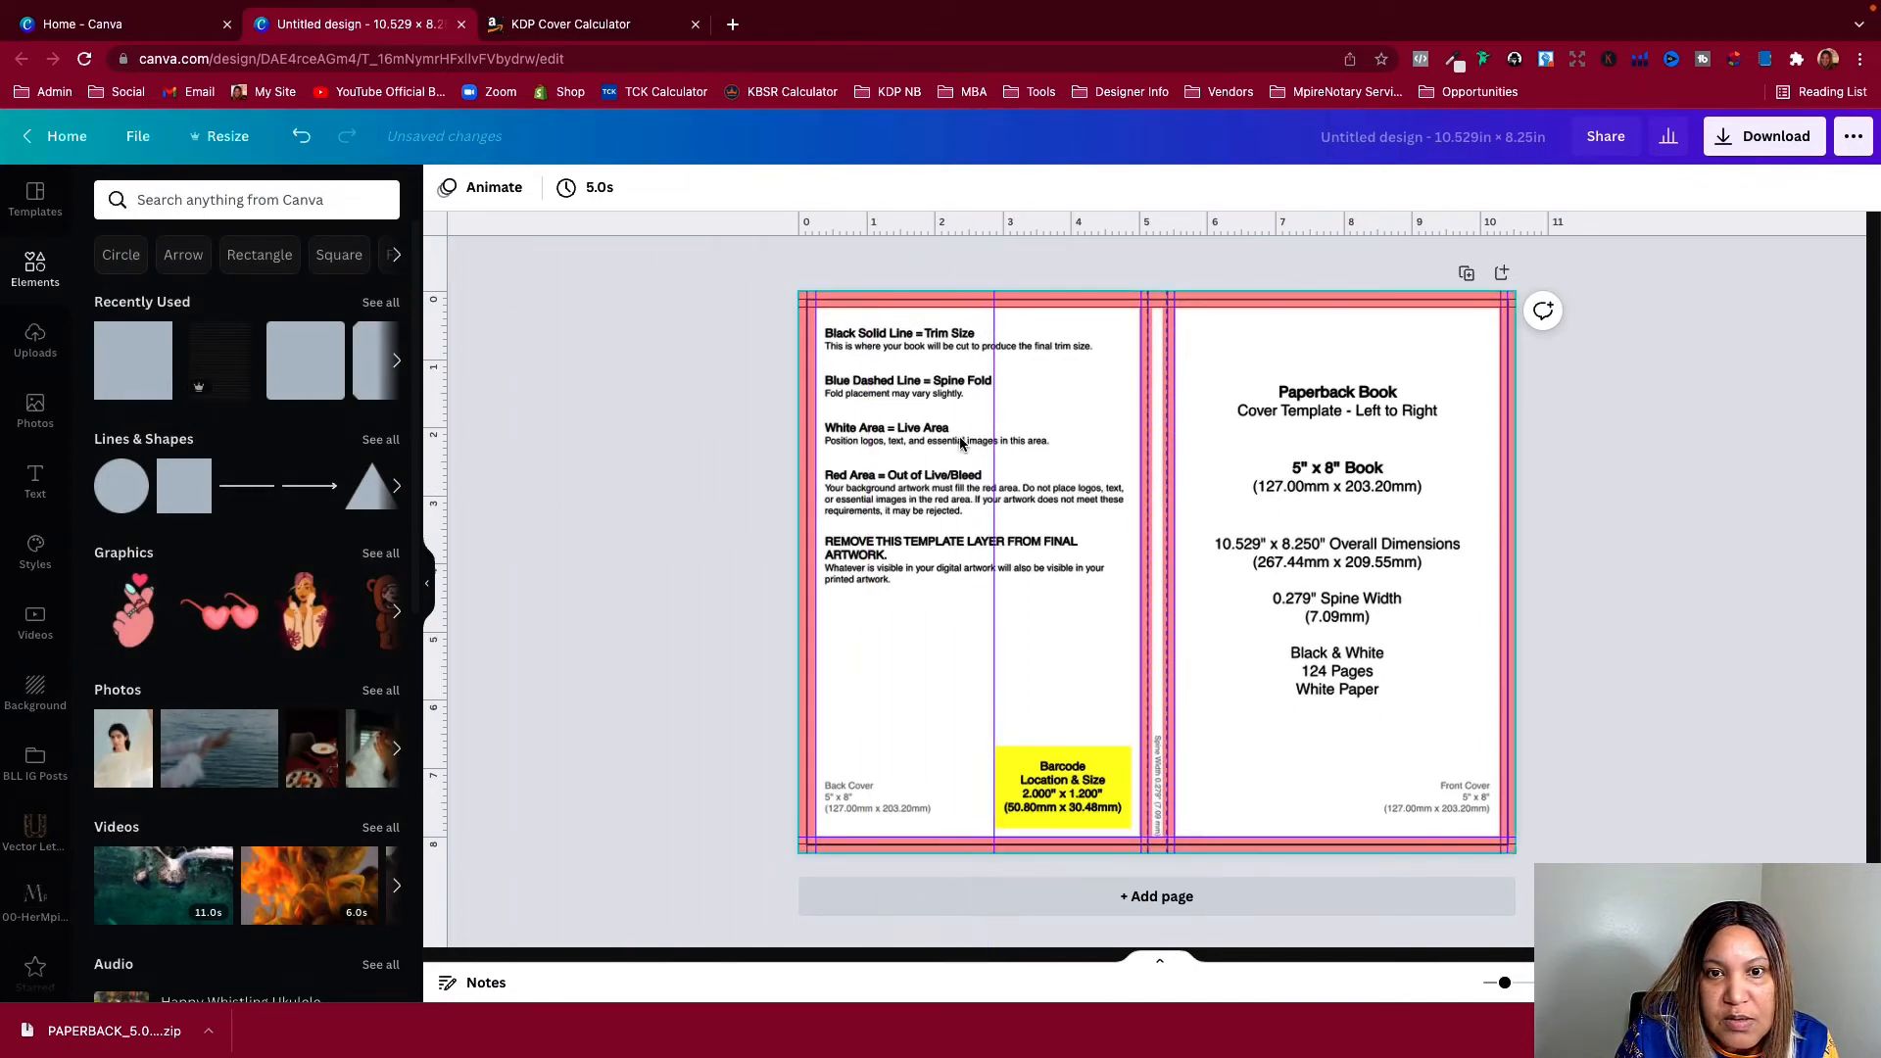
pyautogui.moveTo(889, 227); pyautogui.dragTo(901, 747)
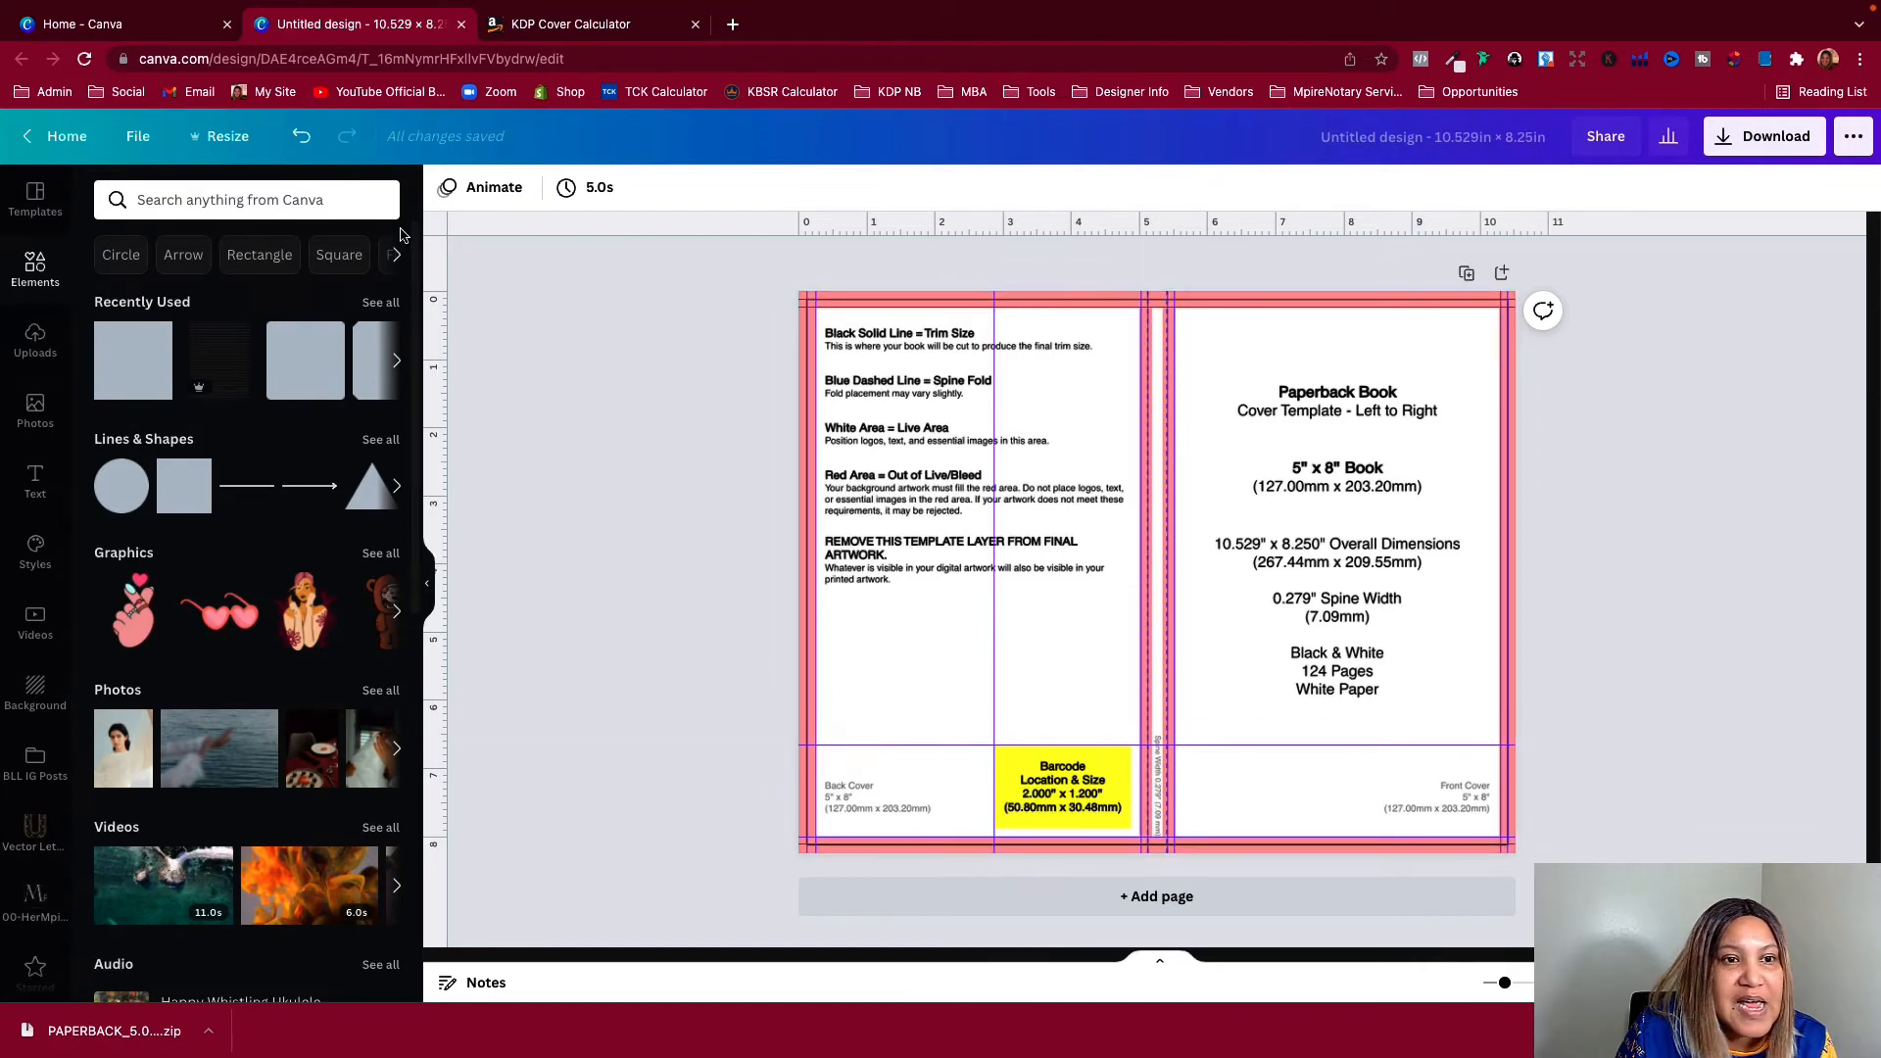
# Hide the rulers and bring up the ruler and guide display options again
pyautogui.click(150, 143)
pyautogui.click(176, 338)
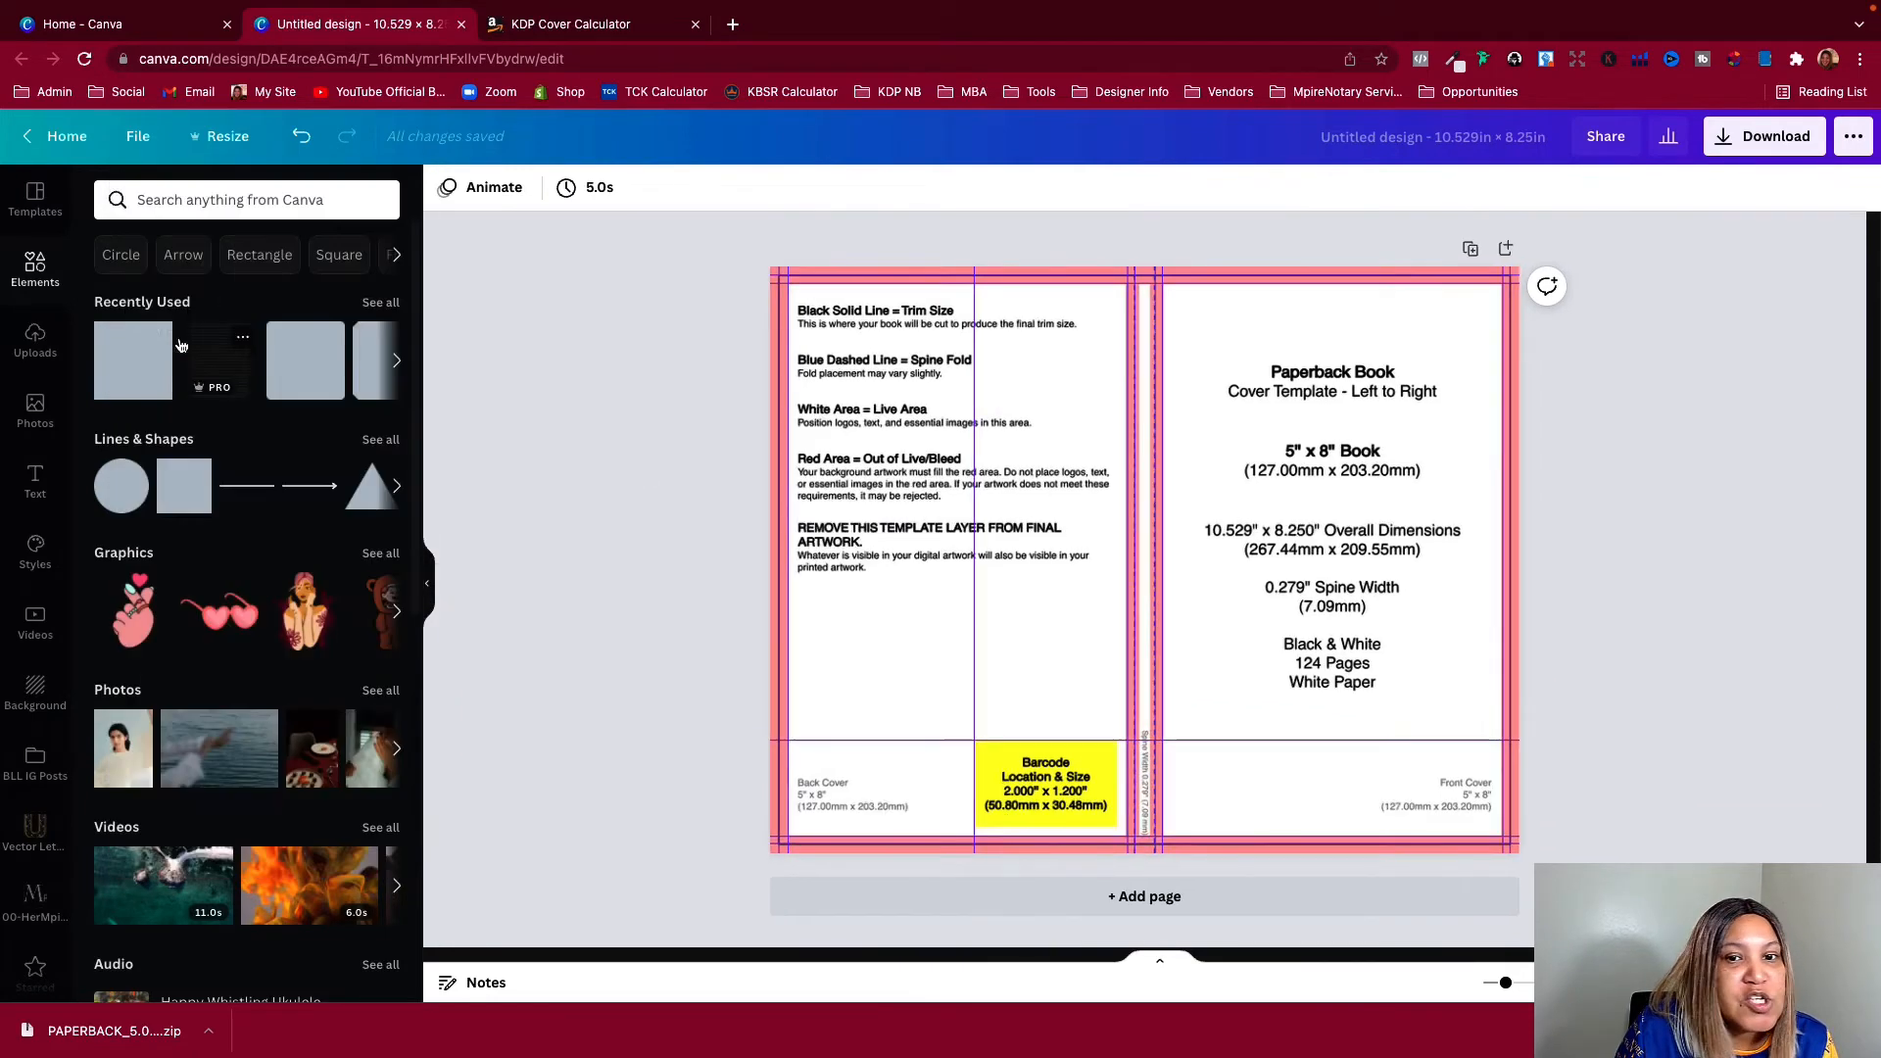
pyautogui.click(139, 137)
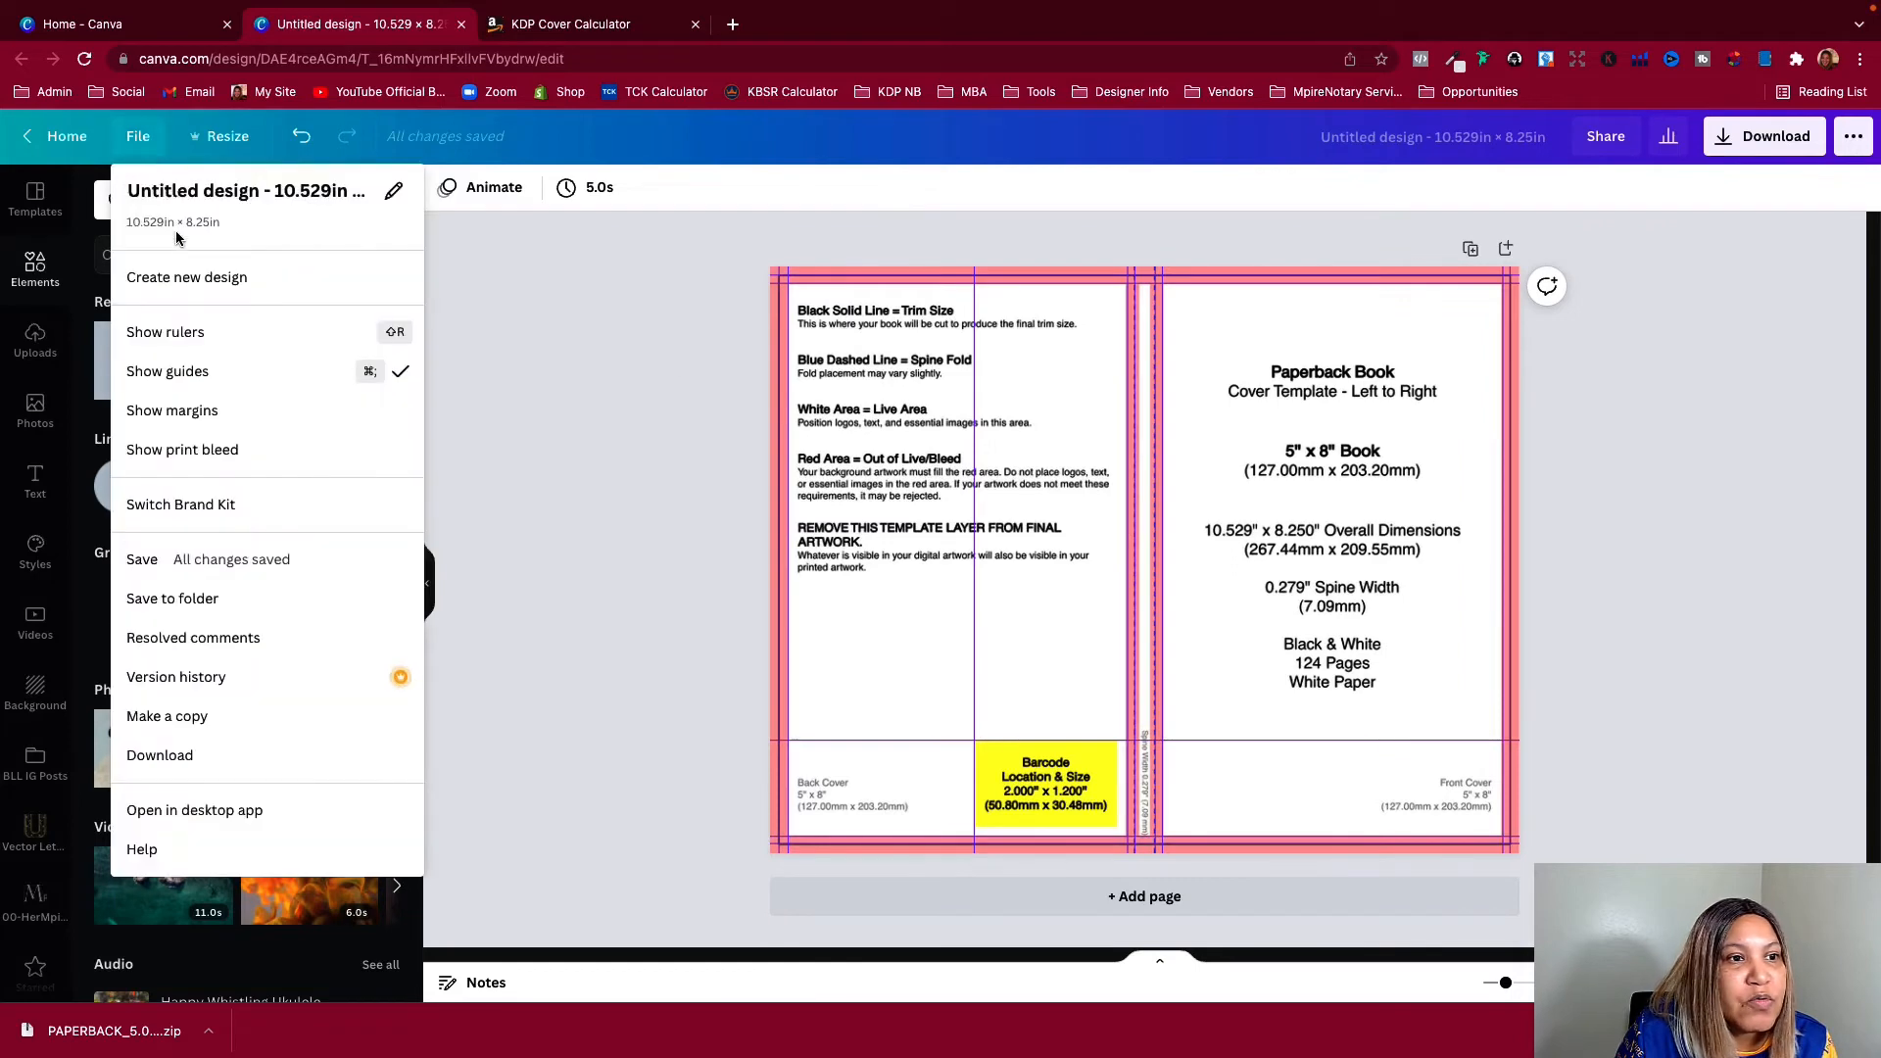
# Add a recently used square to the page and stretch it from the top-left corner to cover the whole cover template
pyautogui.click(676, 338)
pyautogui.click(429, 583)
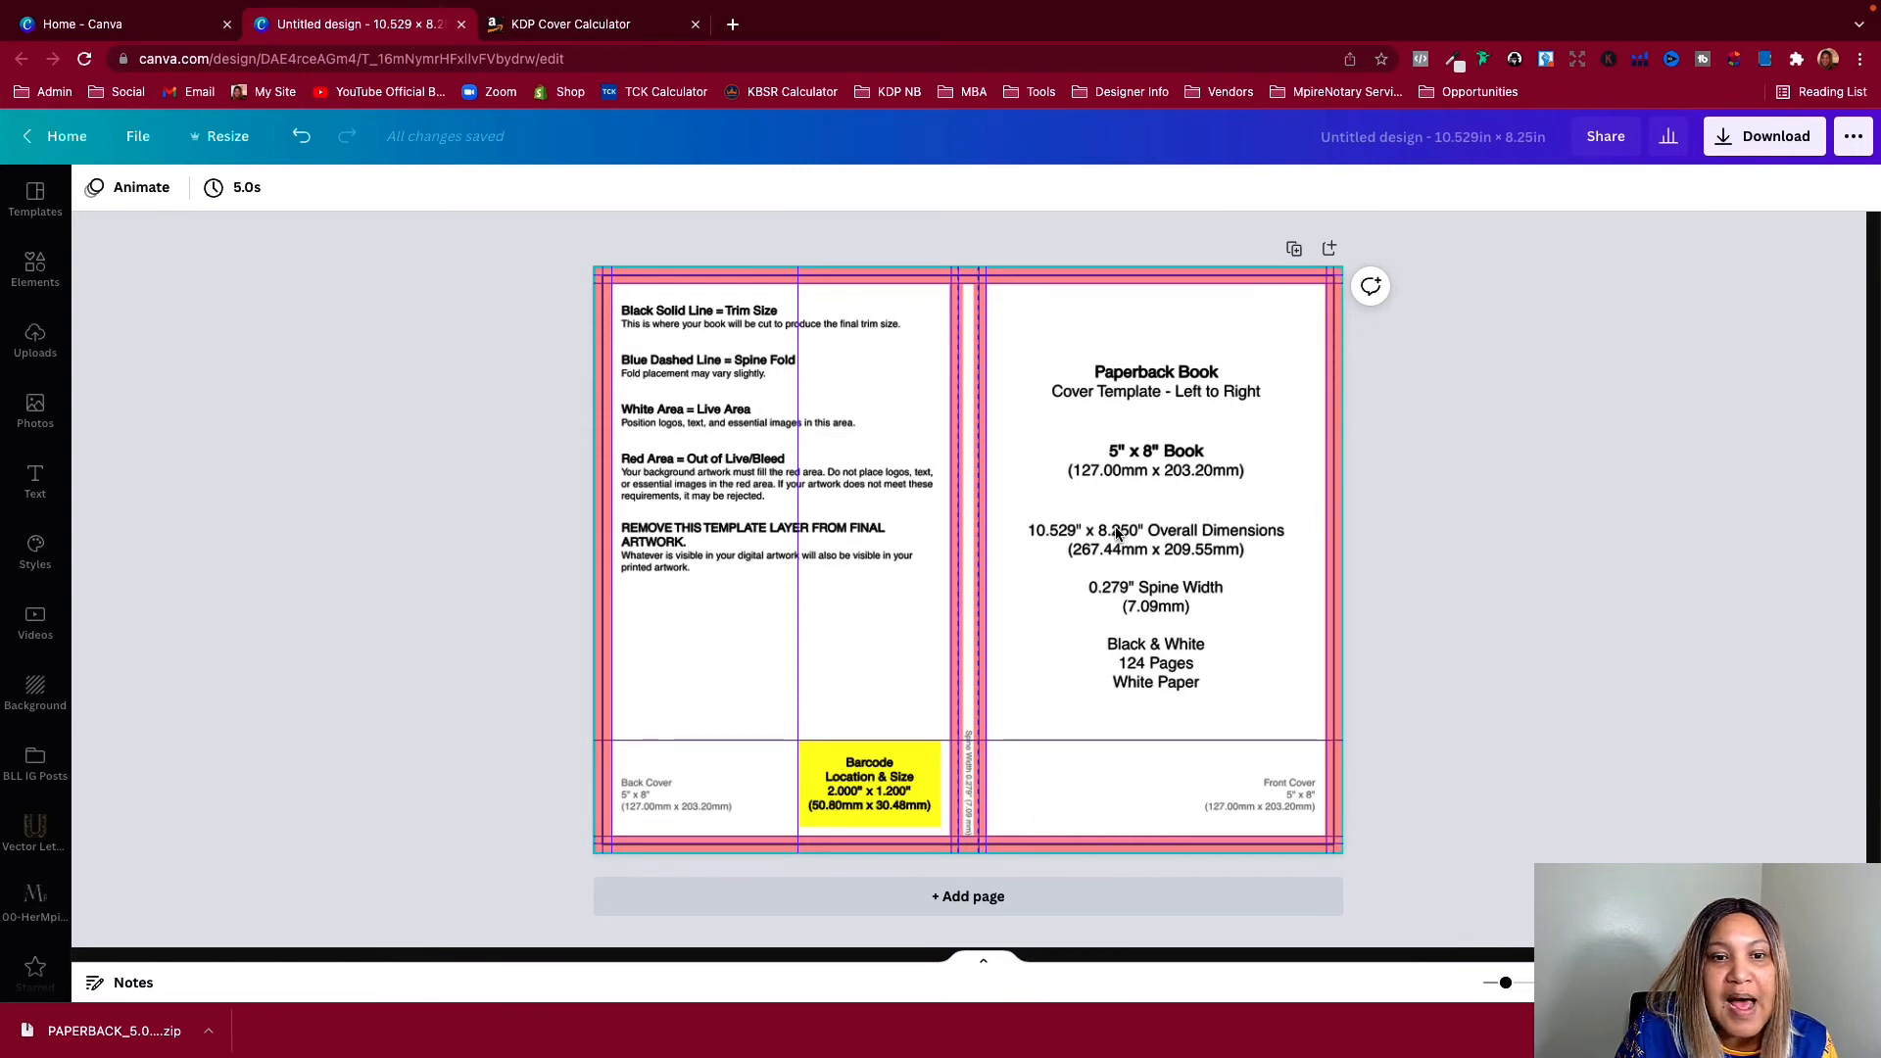
pyautogui.click(35, 267)
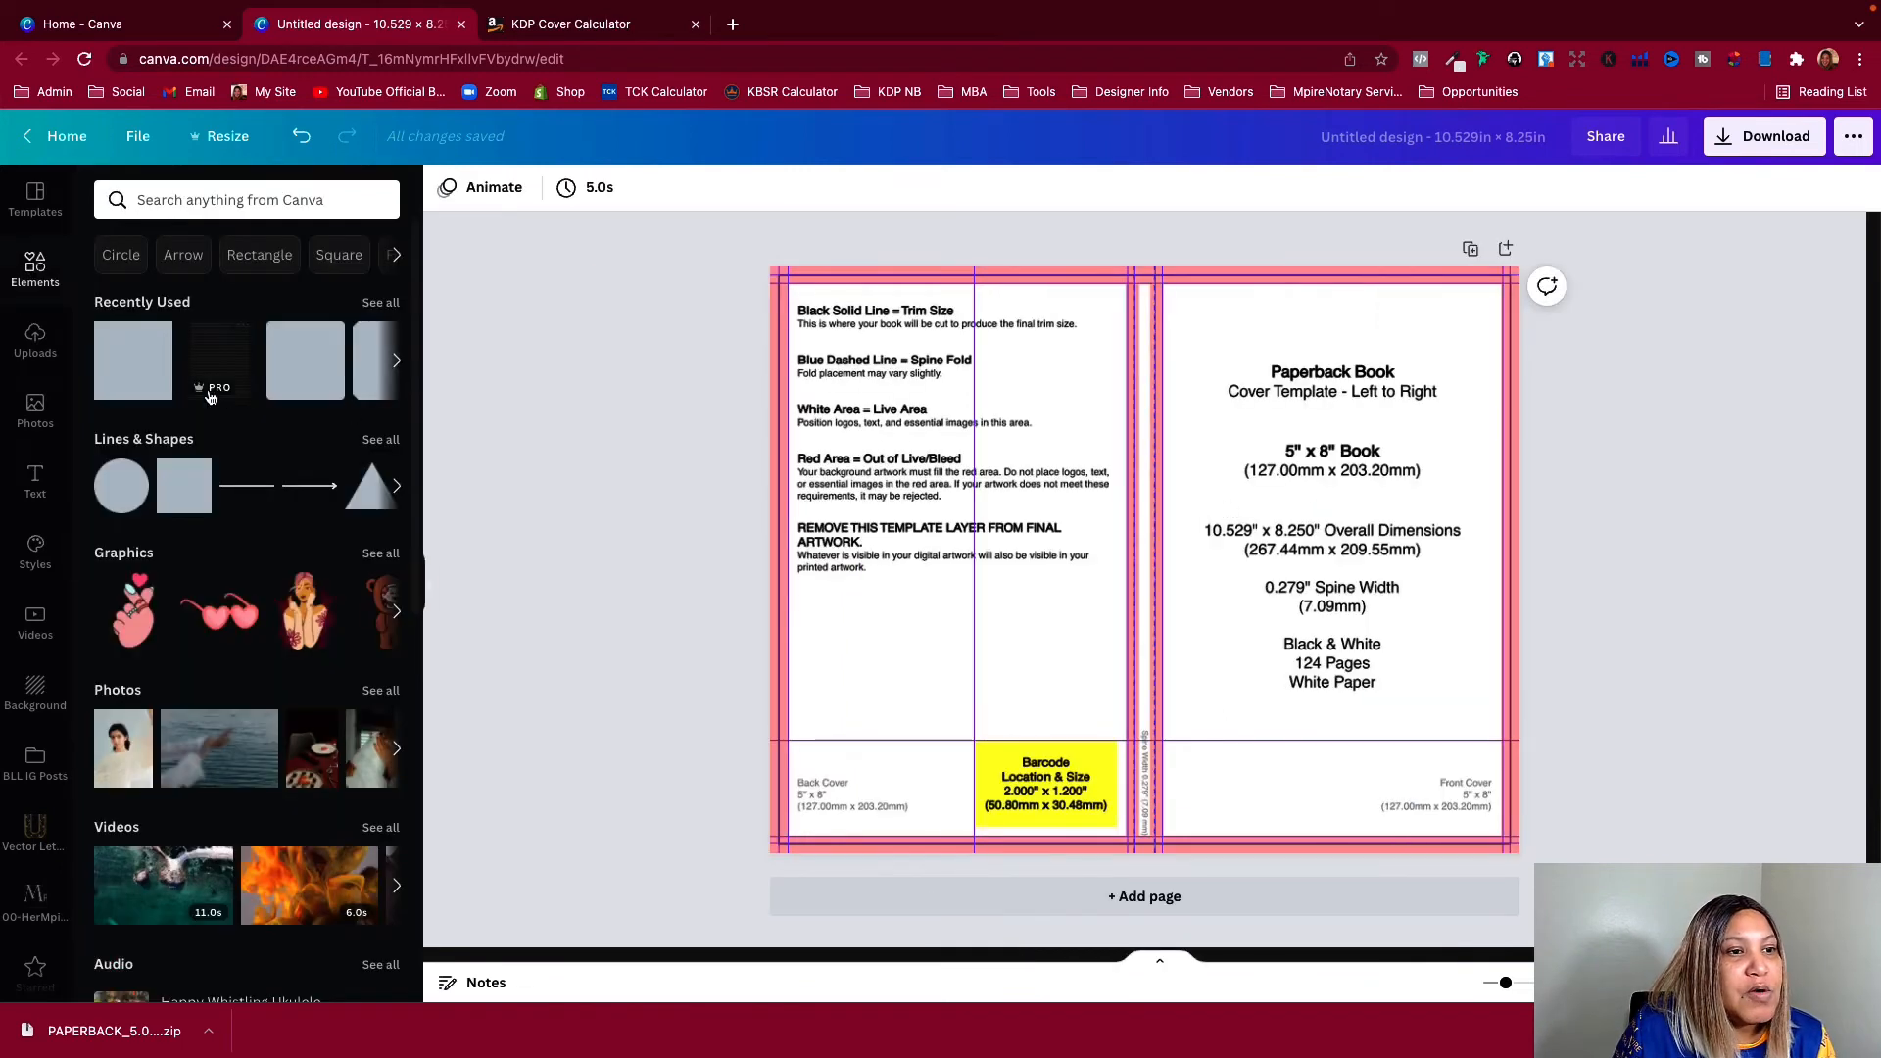
pyautogui.click(126, 379)
pyautogui.moveTo(1067, 532); pyautogui.dragTo(857, 407)
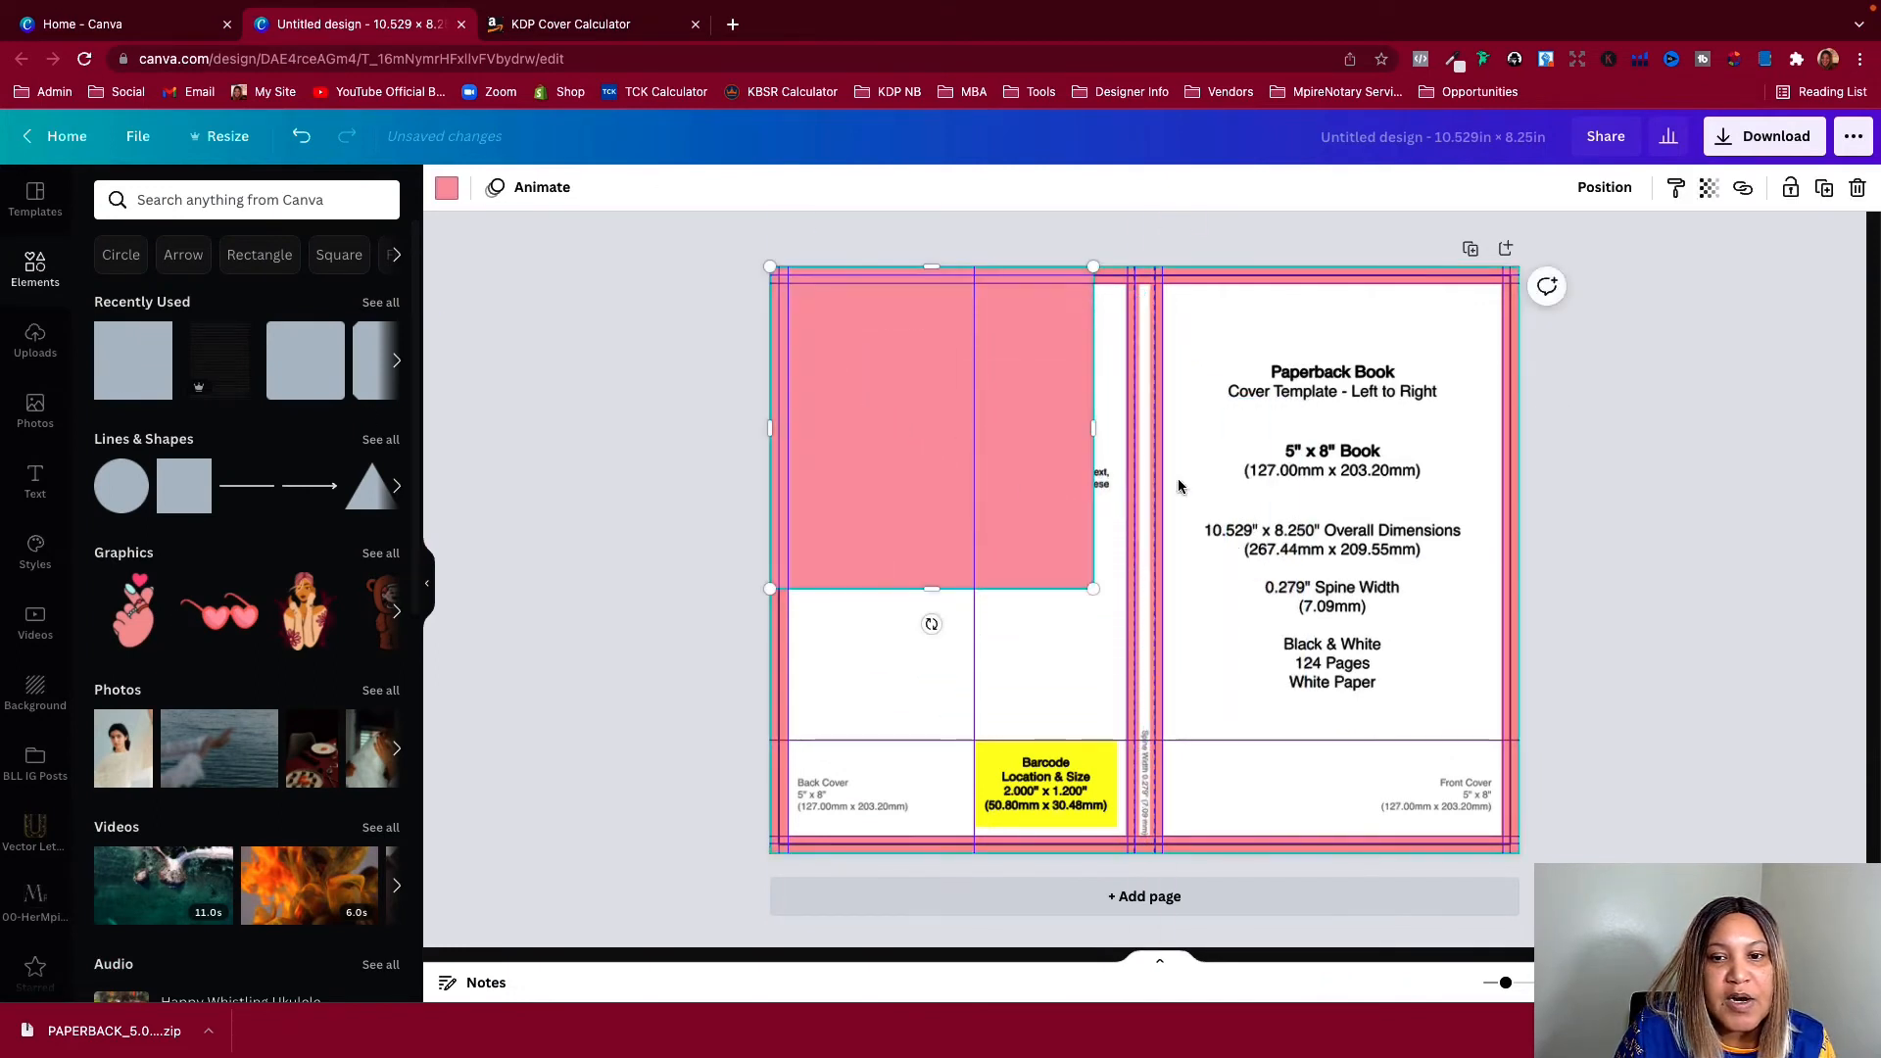
pyautogui.moveTo(1094, 431); pyautogui.dragTo(1520, 449)
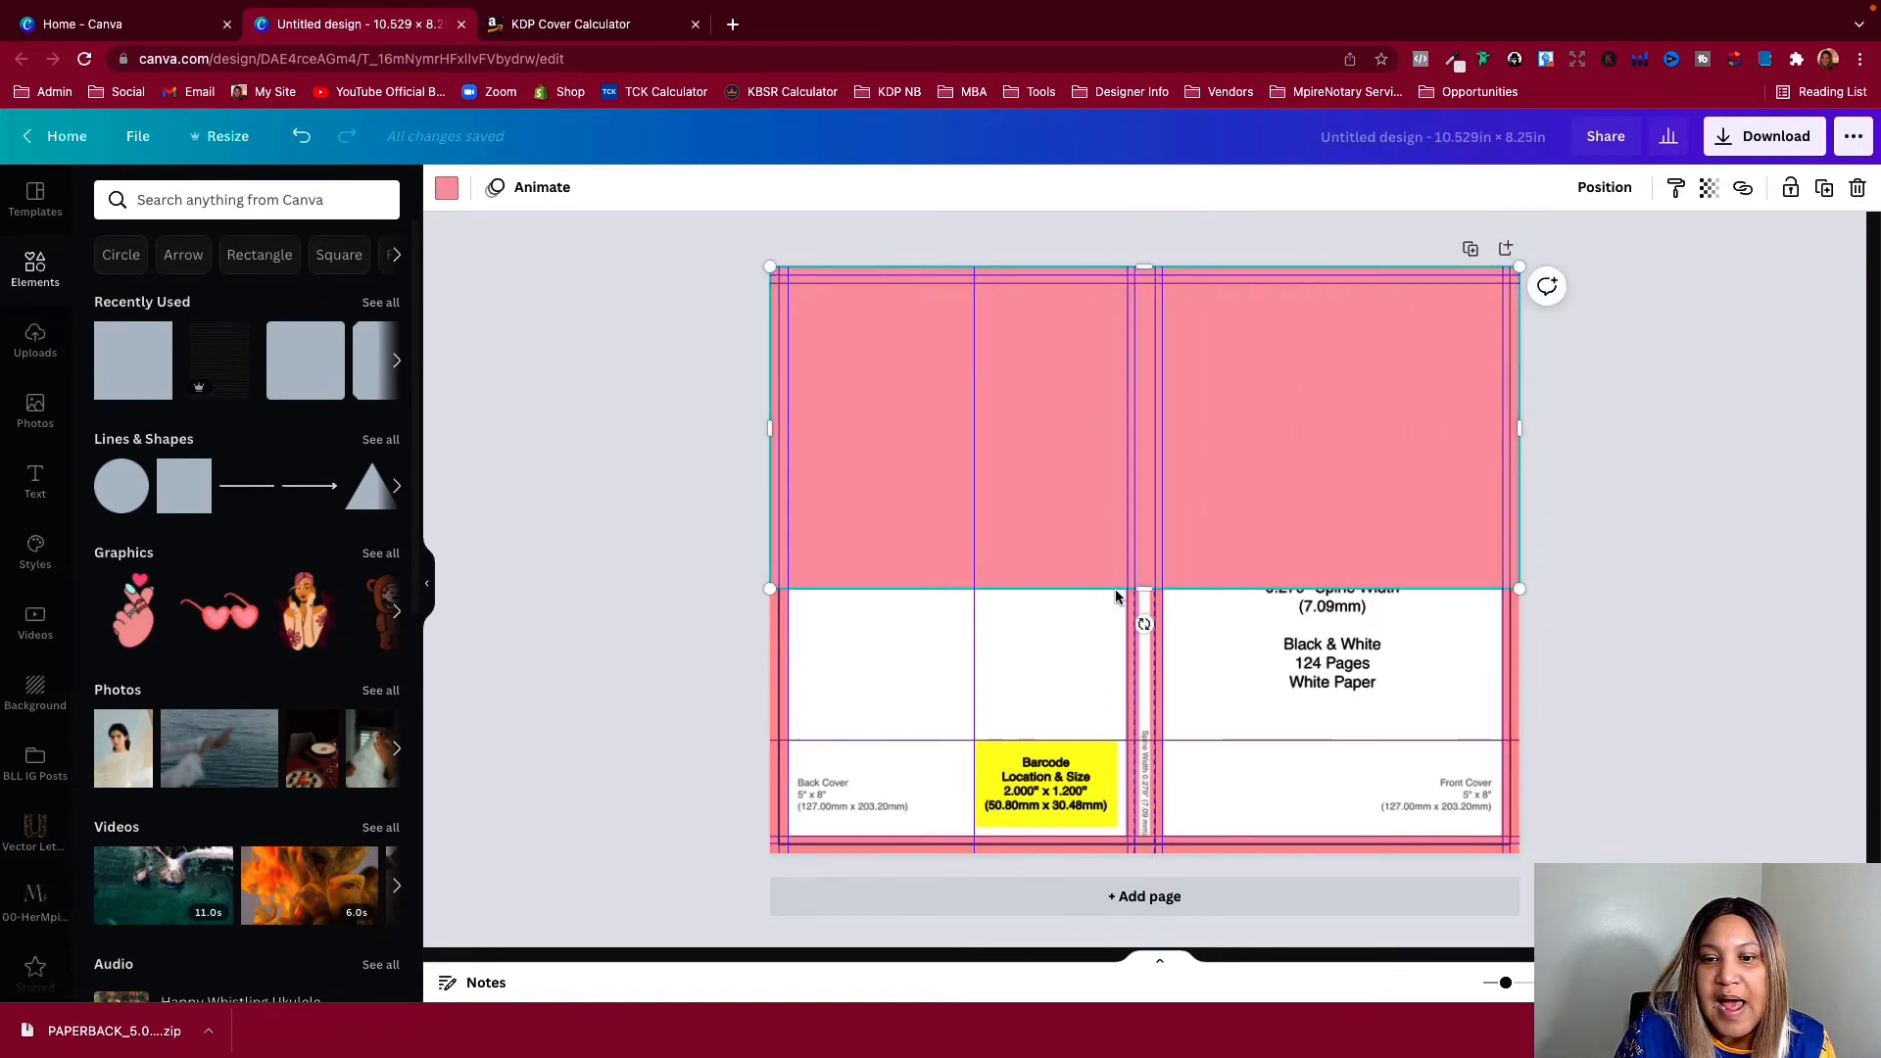
pyautogui.moveTo(1126, 589); pyautogui.dragTo(1124, 852)
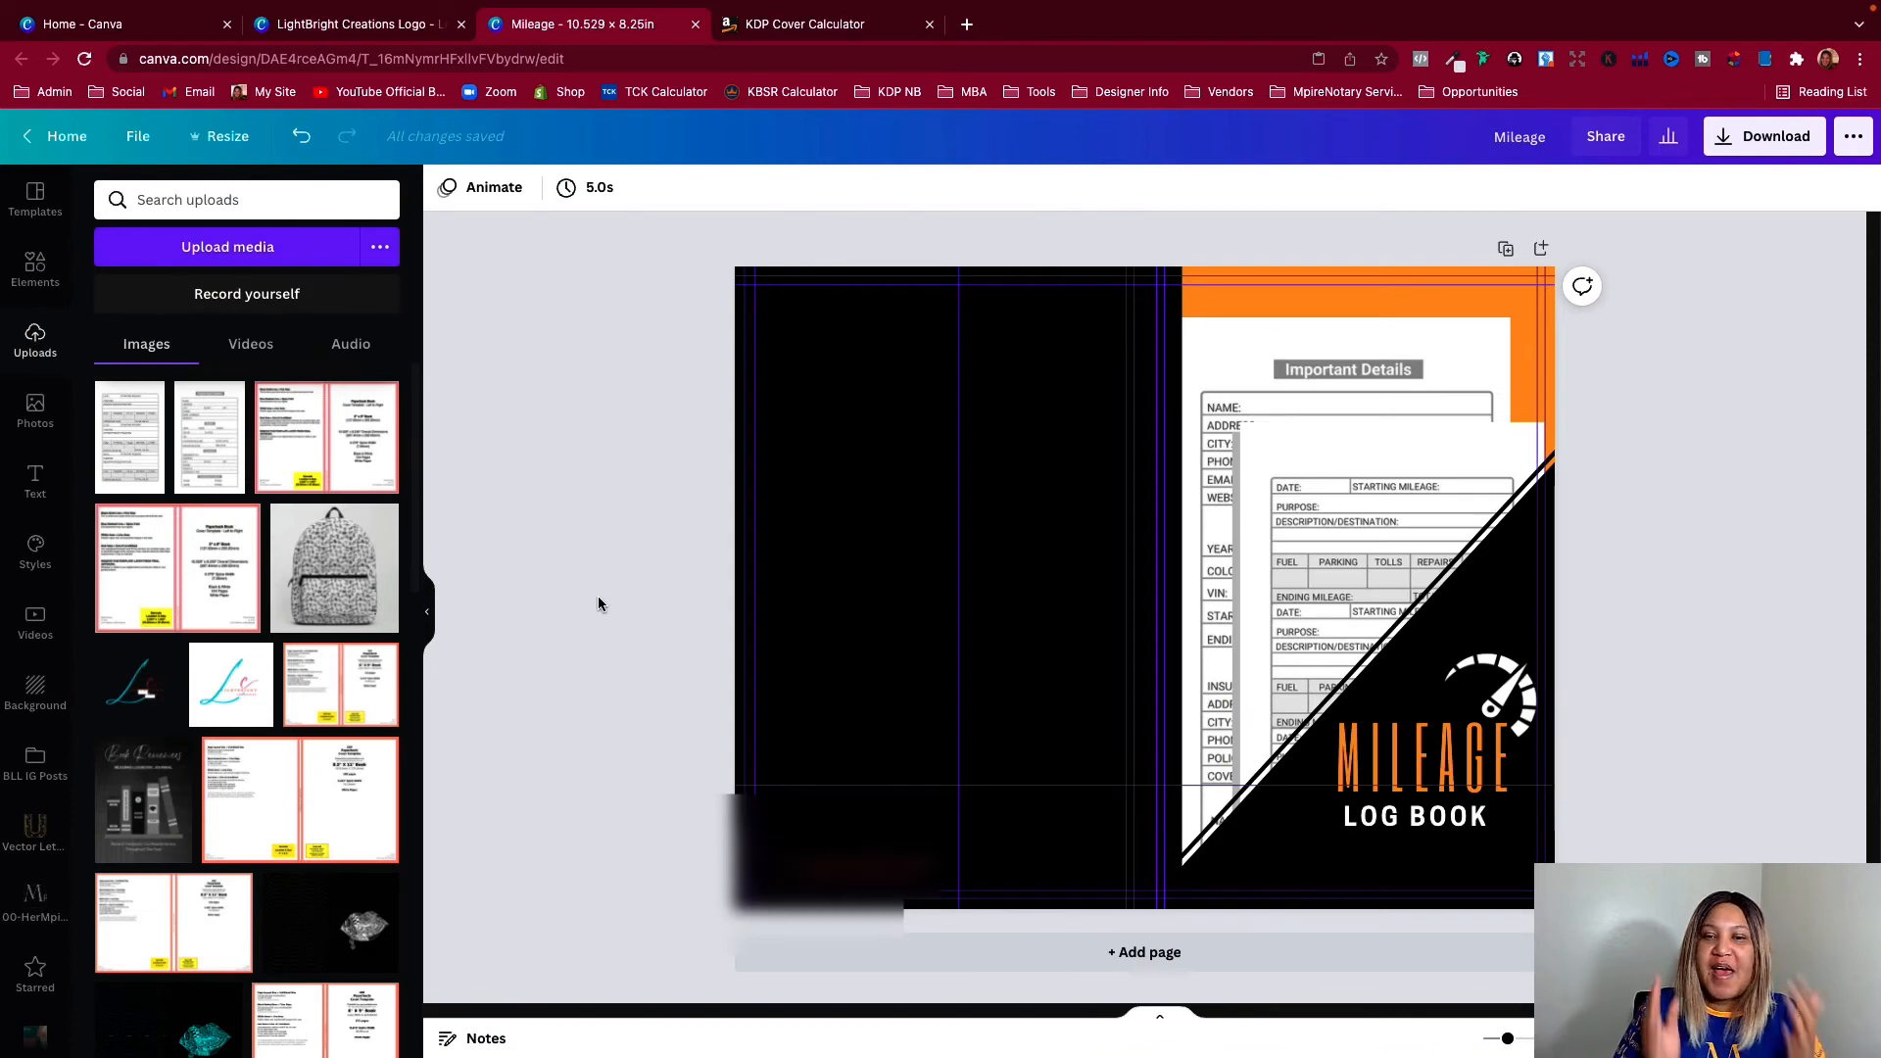
# Collapse the side panel and turn off the guides on the Mileage Log Book cover
pyautogui.click(426, 611)
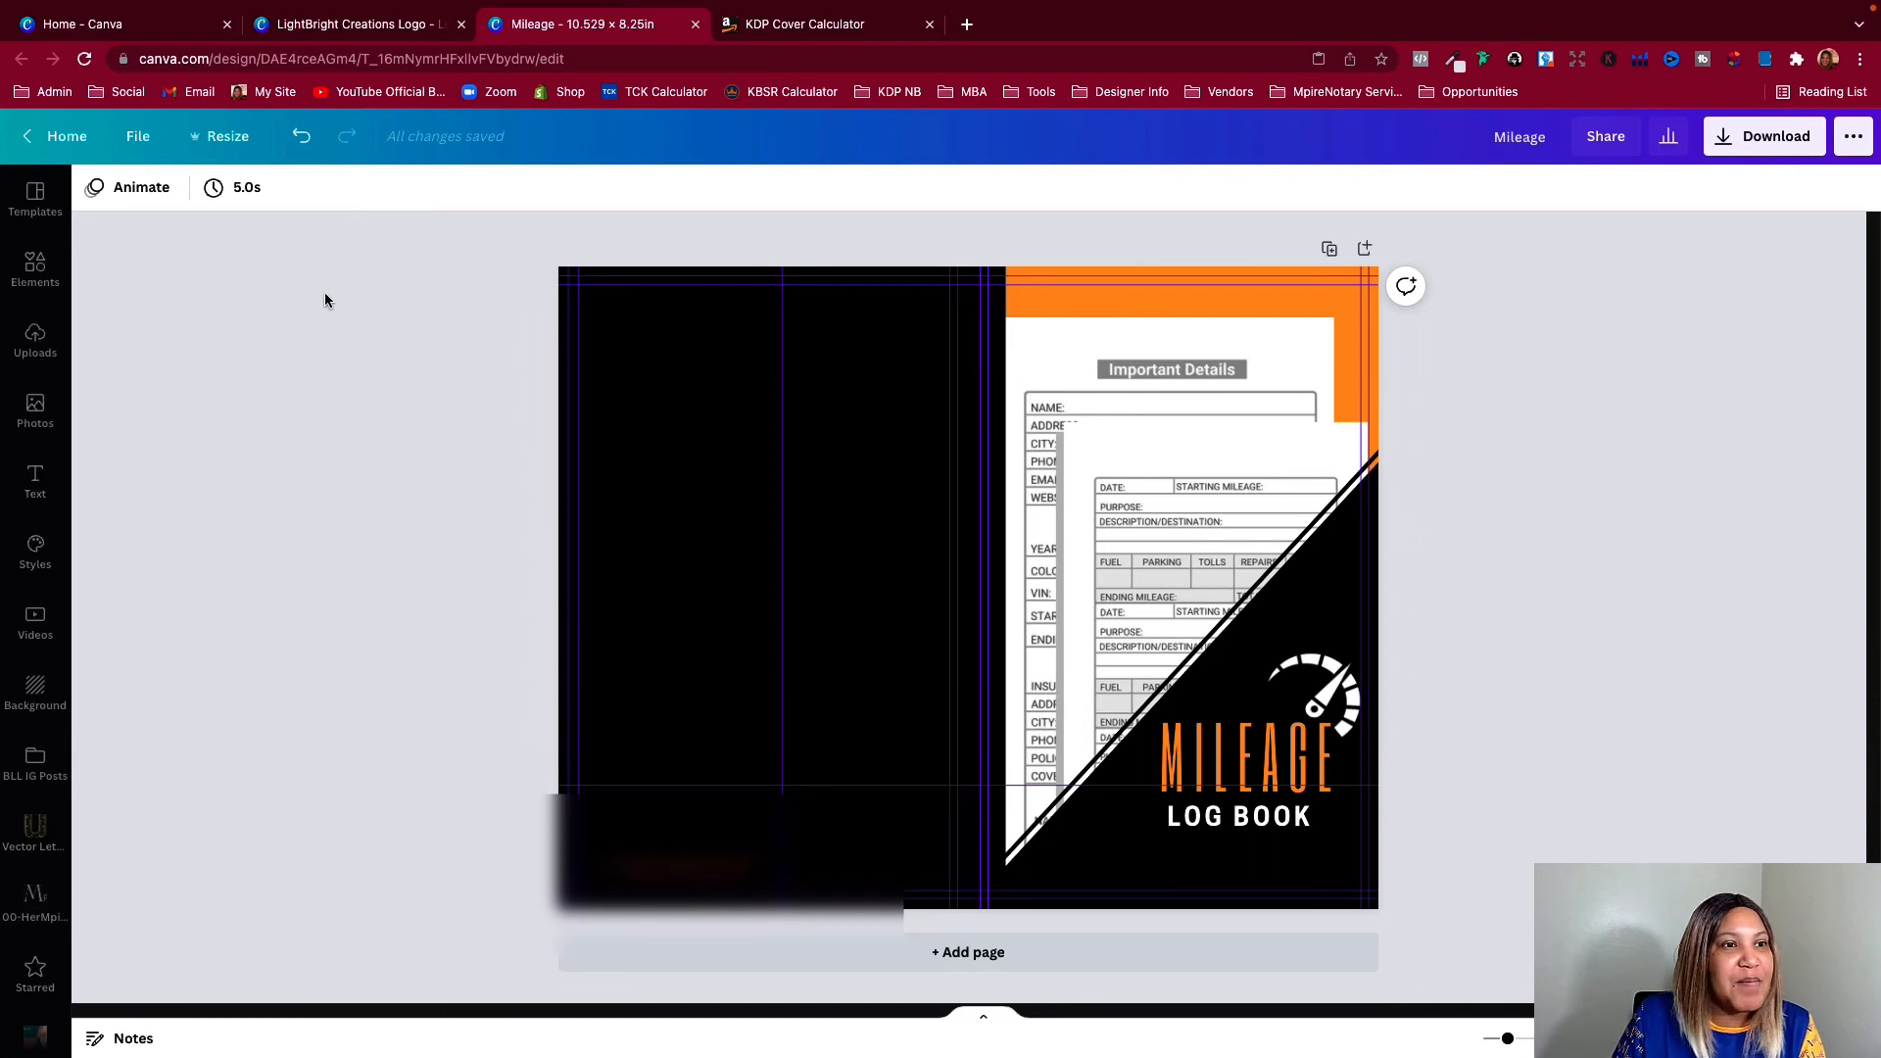
pyautogui.click(142, 137)
pyautogui.click(189, 370)
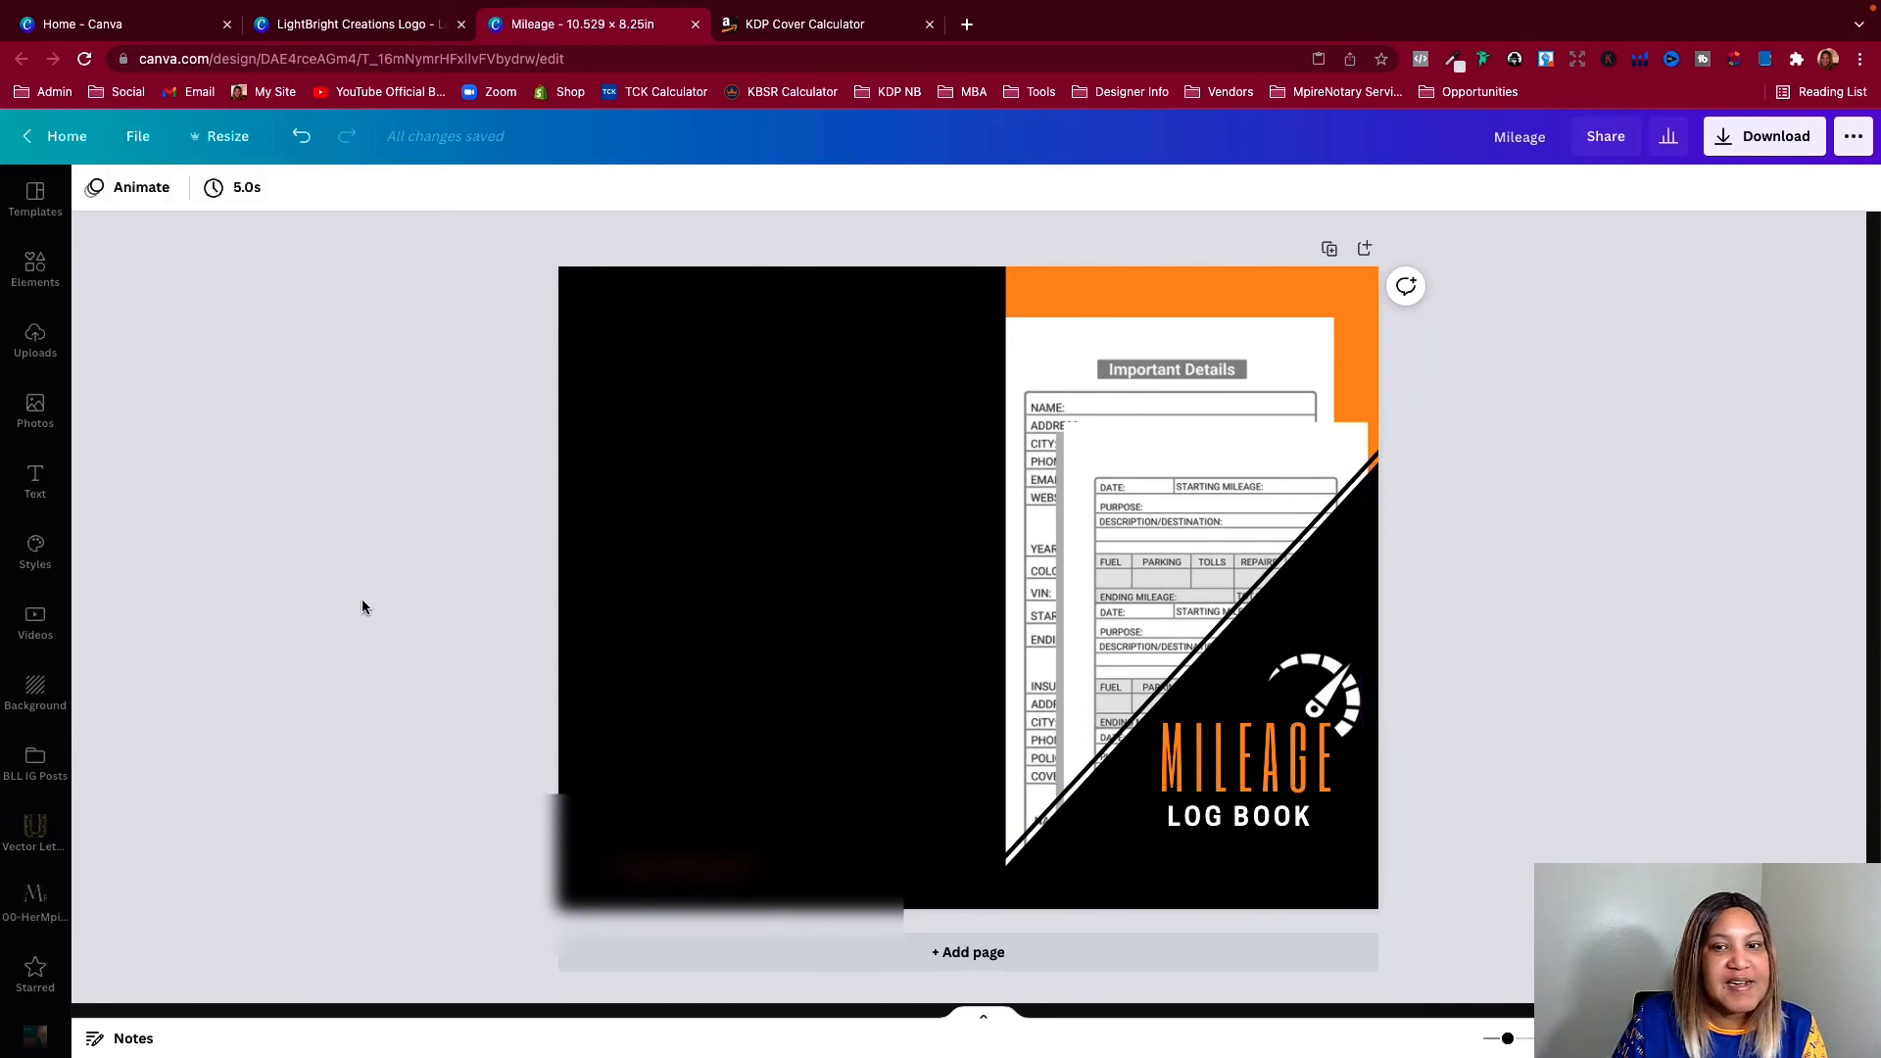
# Download the Mileage Log Book cover with PDF Print as the file type
pyautogui.click(1764, 136)
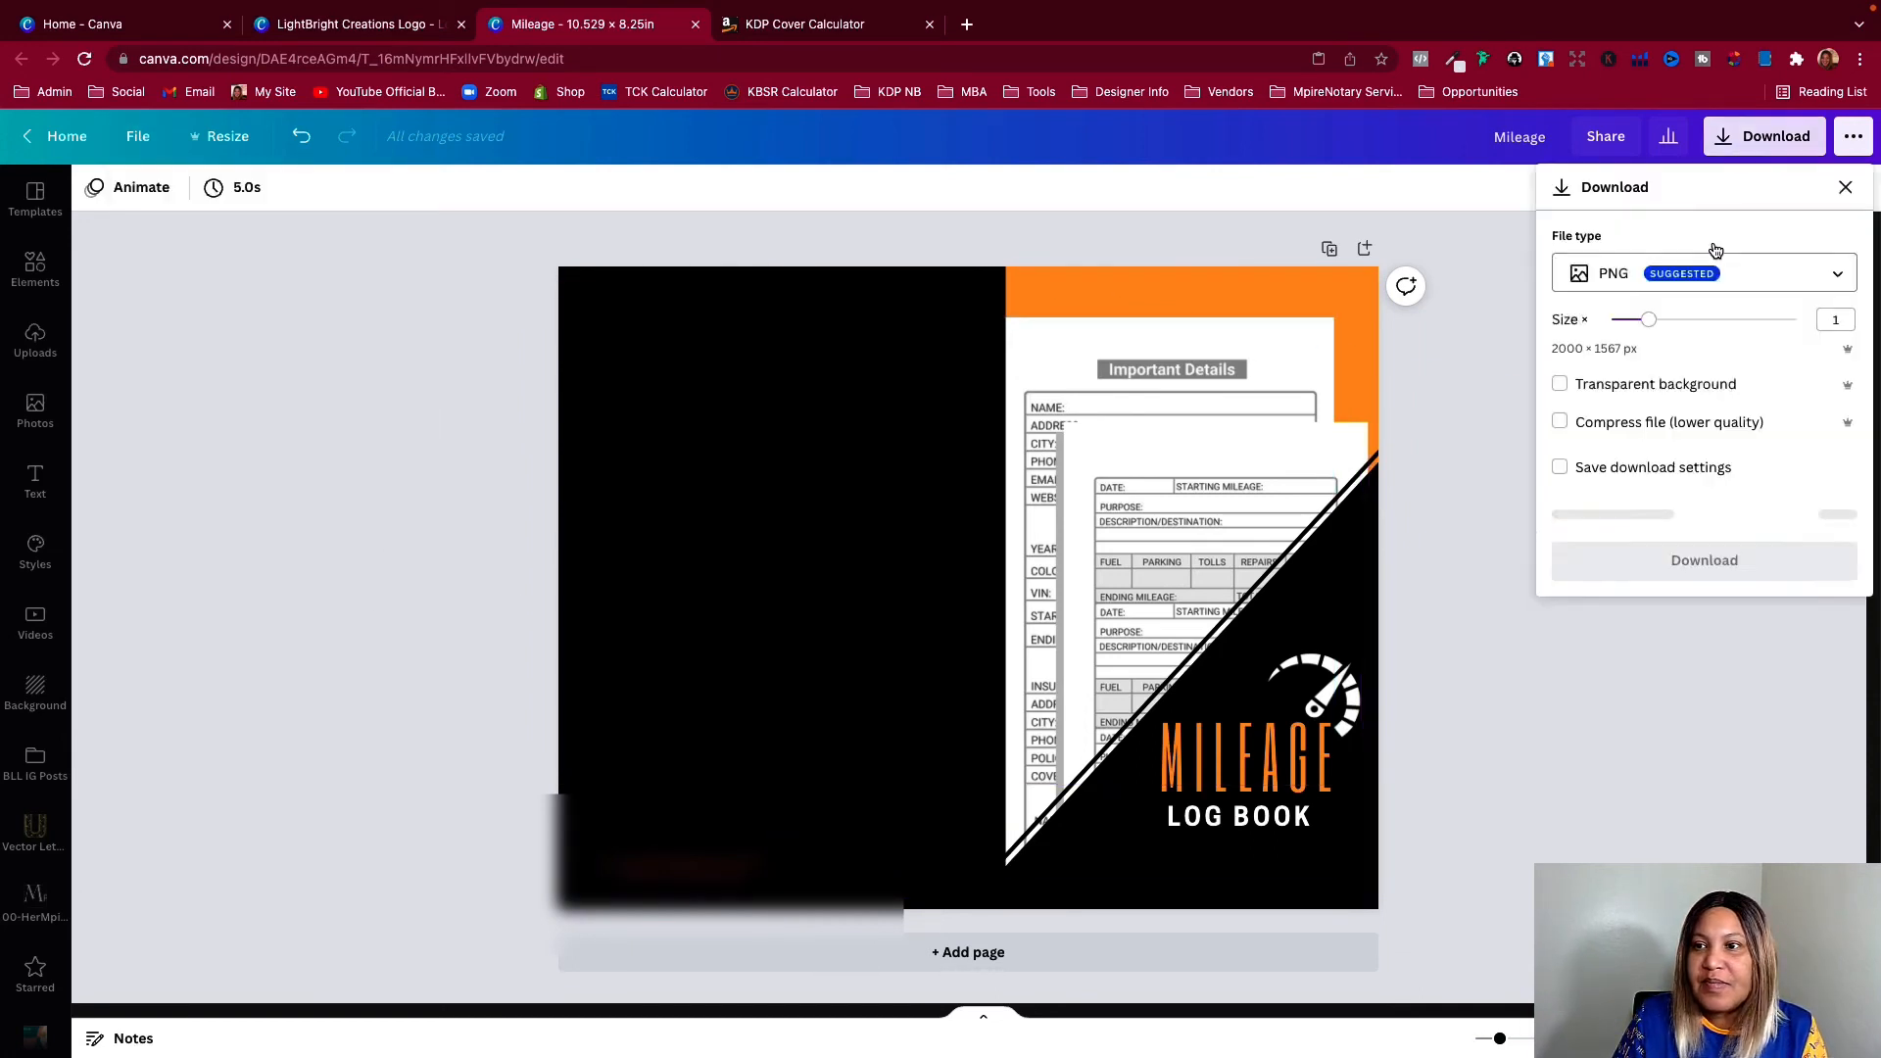
pyautogui.click(1604, 285)
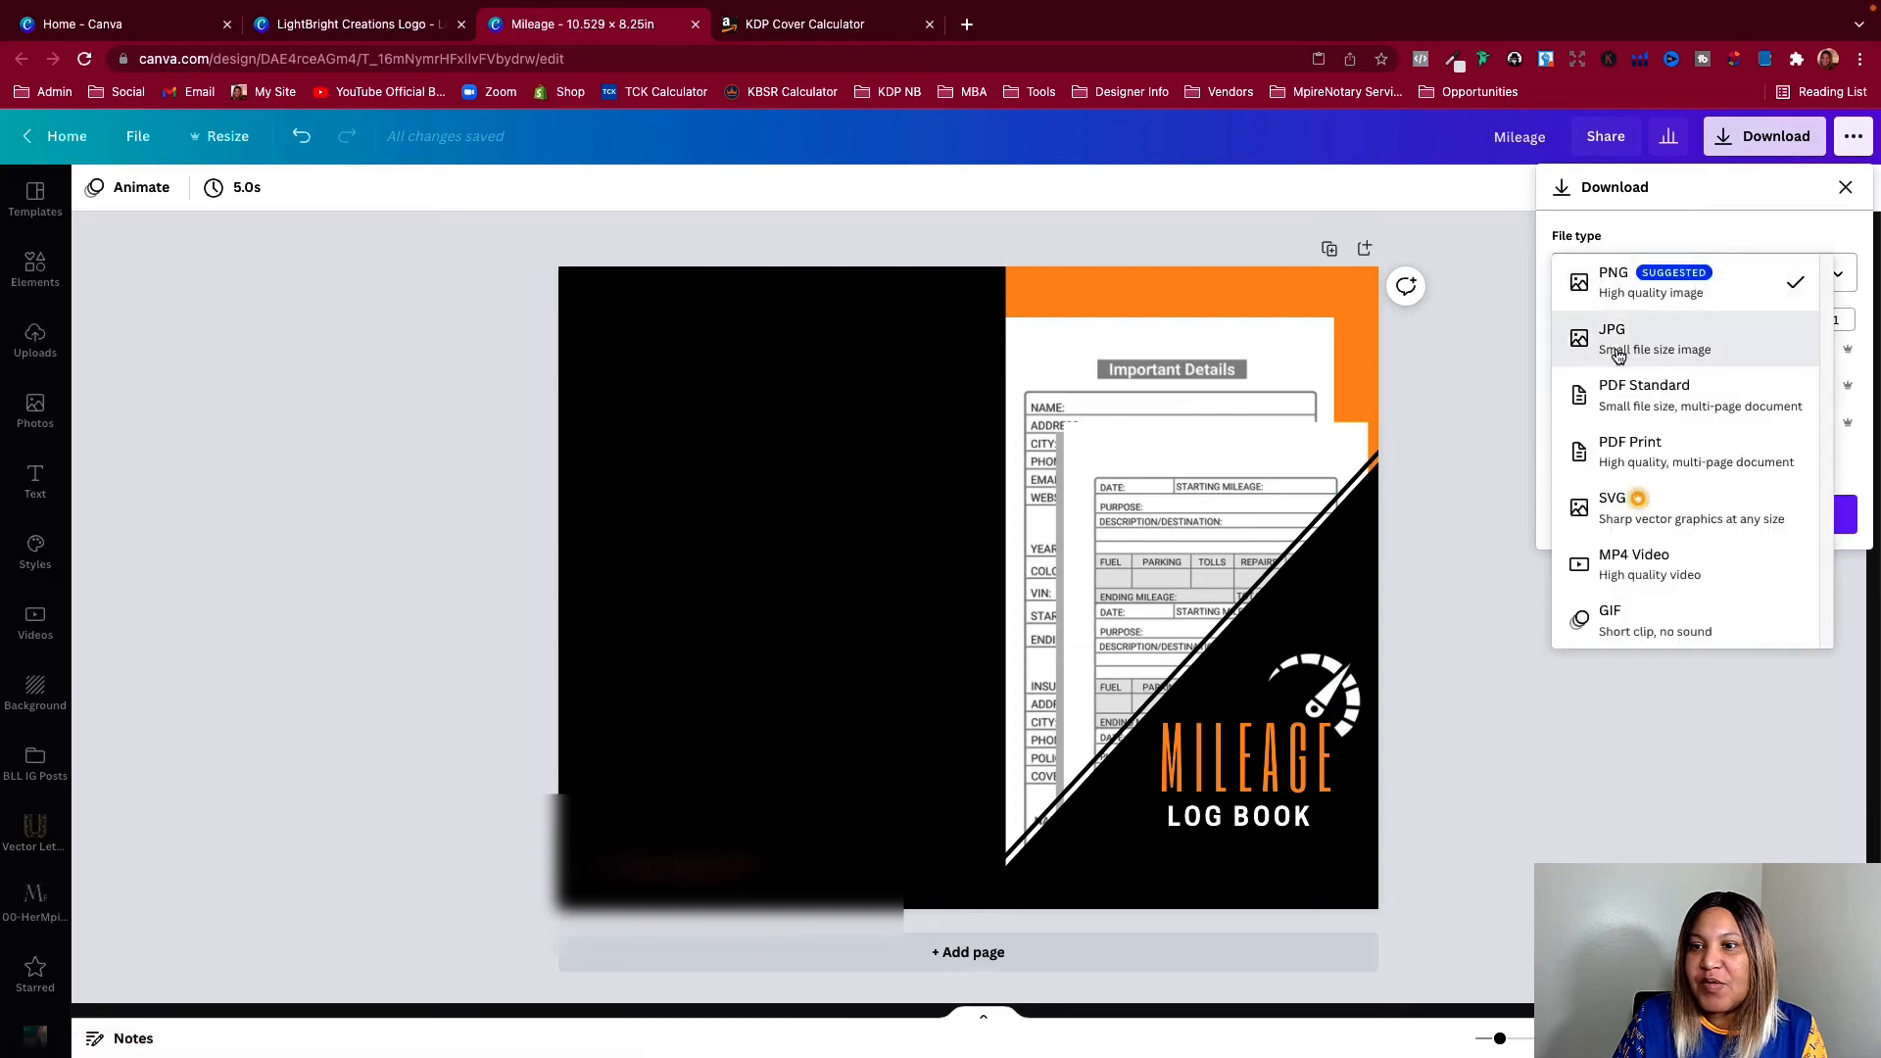
pyautogui.click(1634, 445)
pyautogui.click(1658, 409)
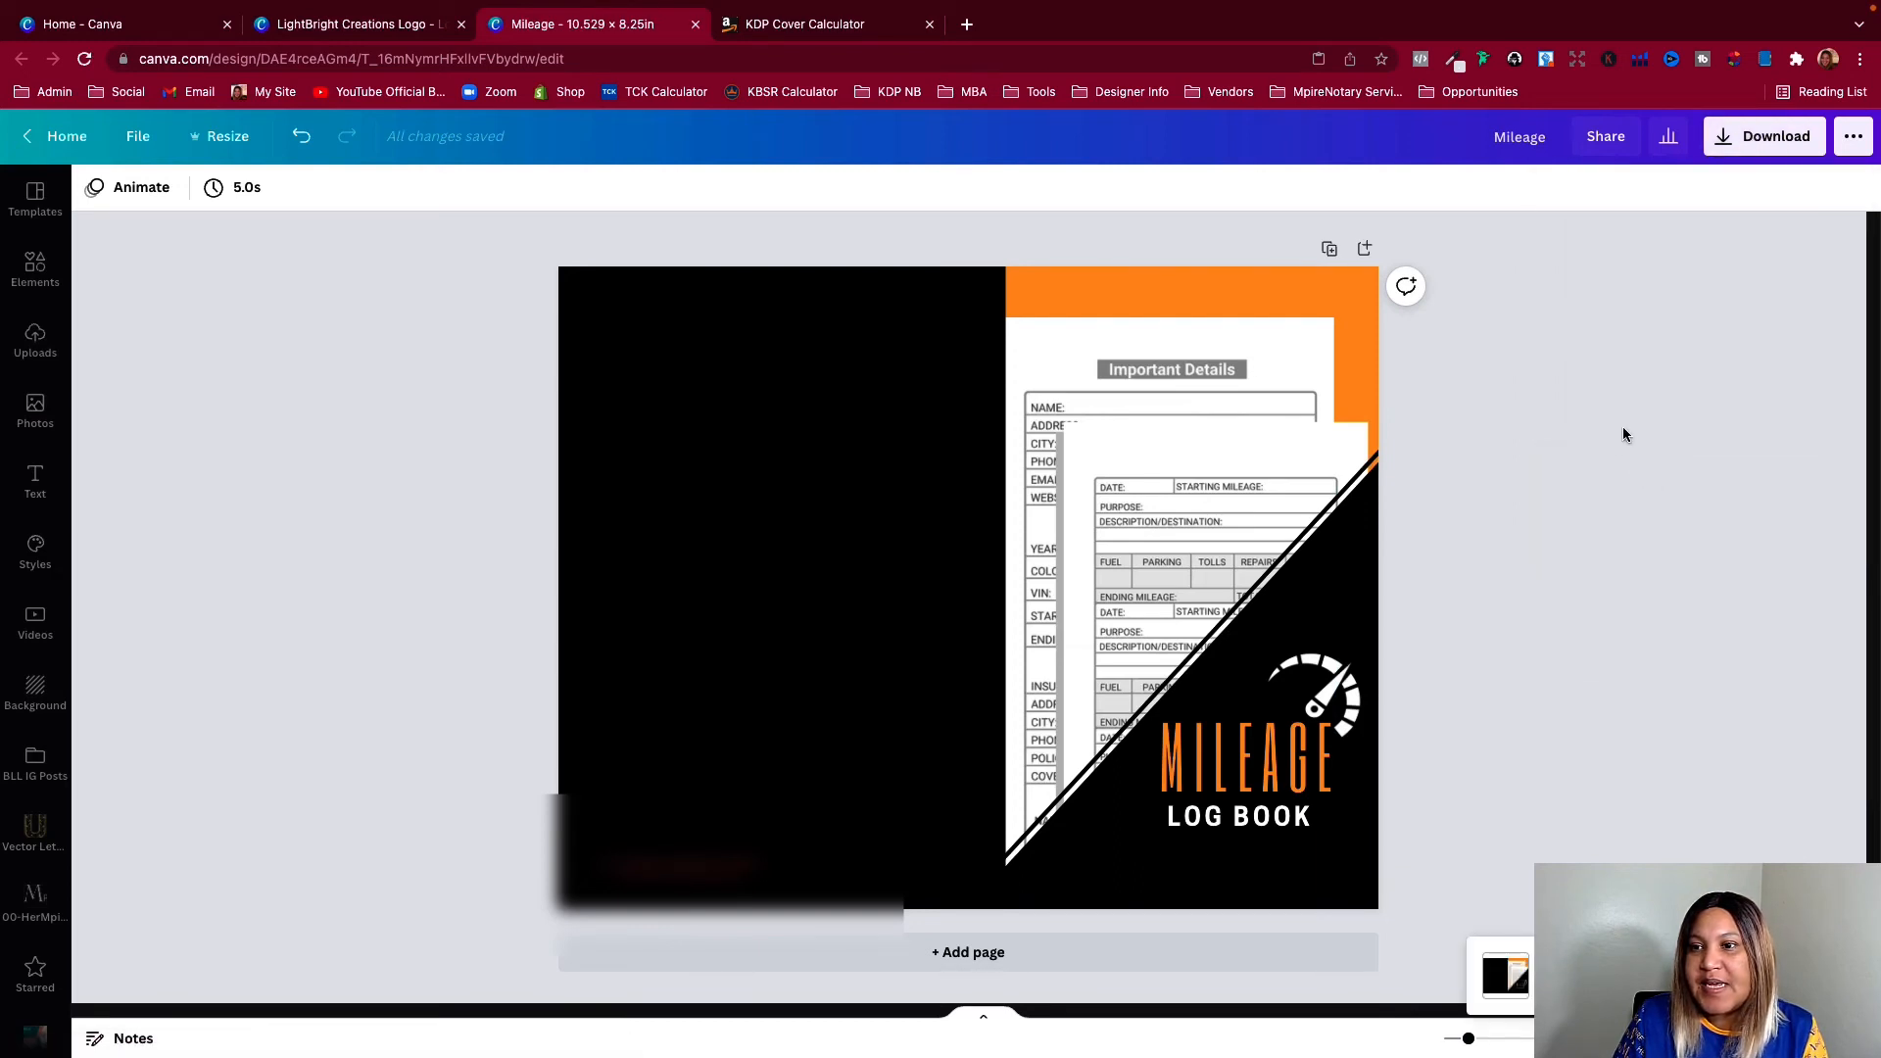